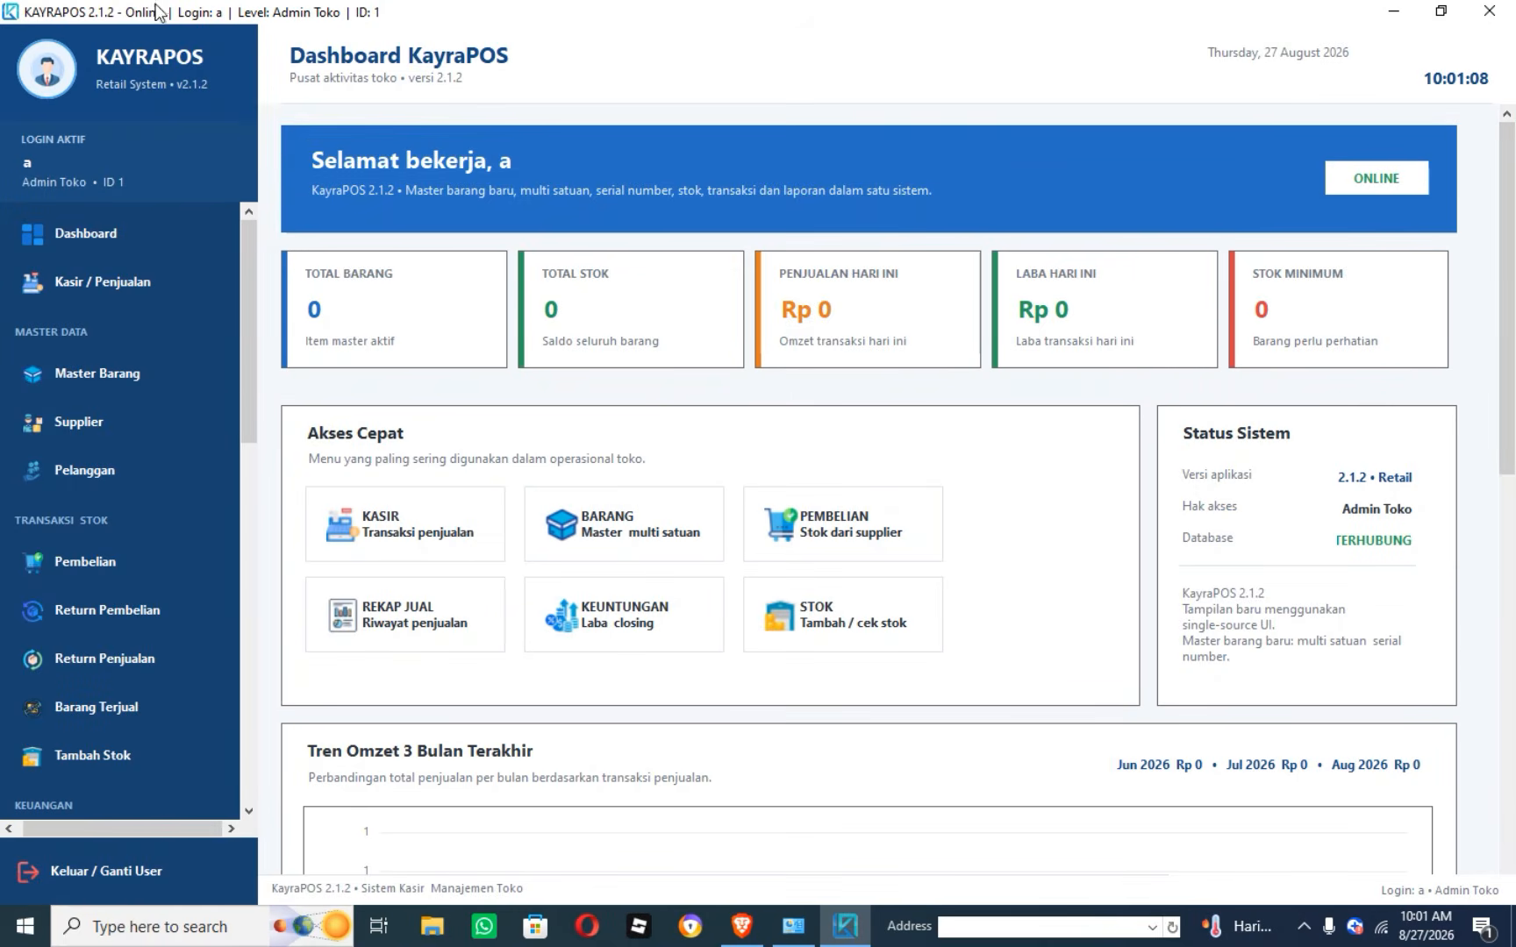
Scroll the sidebar and open the Master Barang item master.
drag(249, 283, 256, 529)
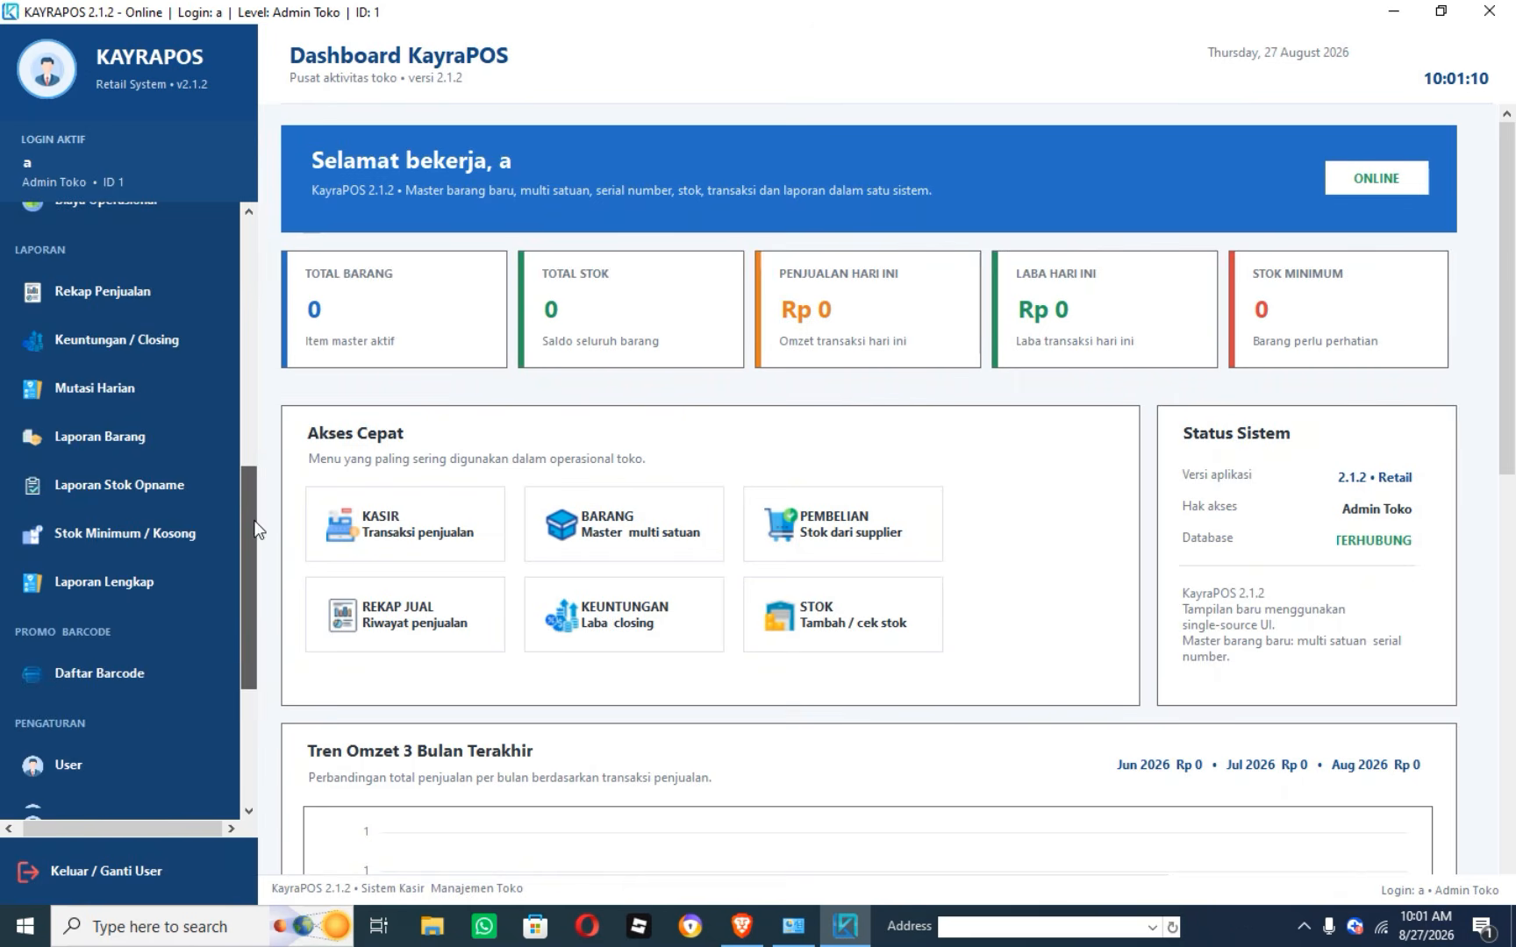
drag(261, 609, 250, 710)
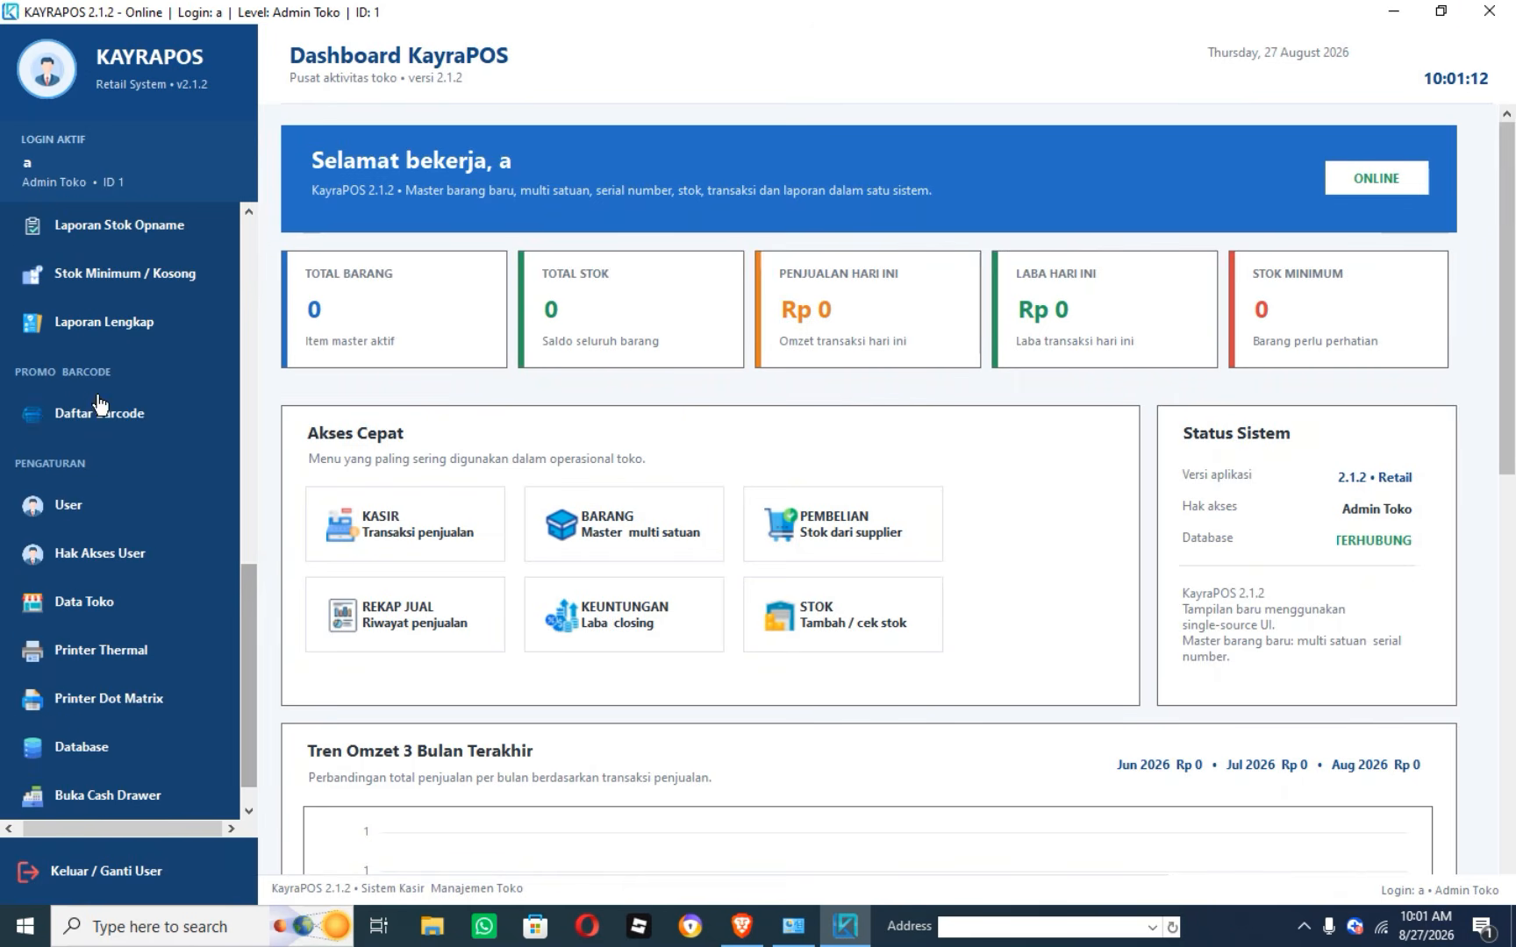
drag(244, 603, 210, 53)
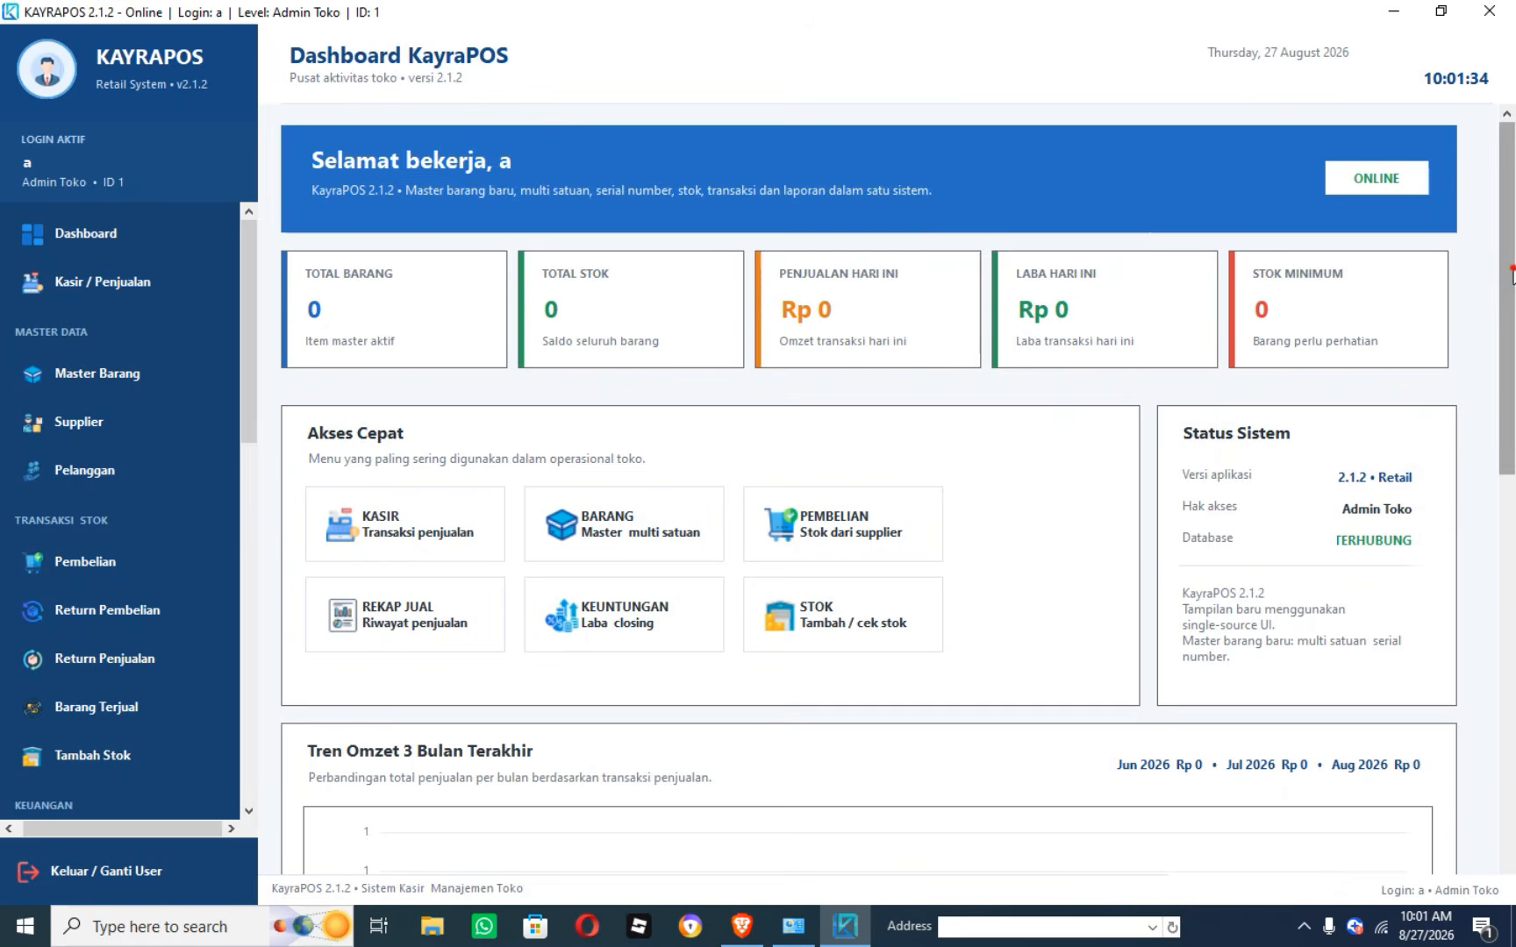
drag(1507, 274, 1513, 353)
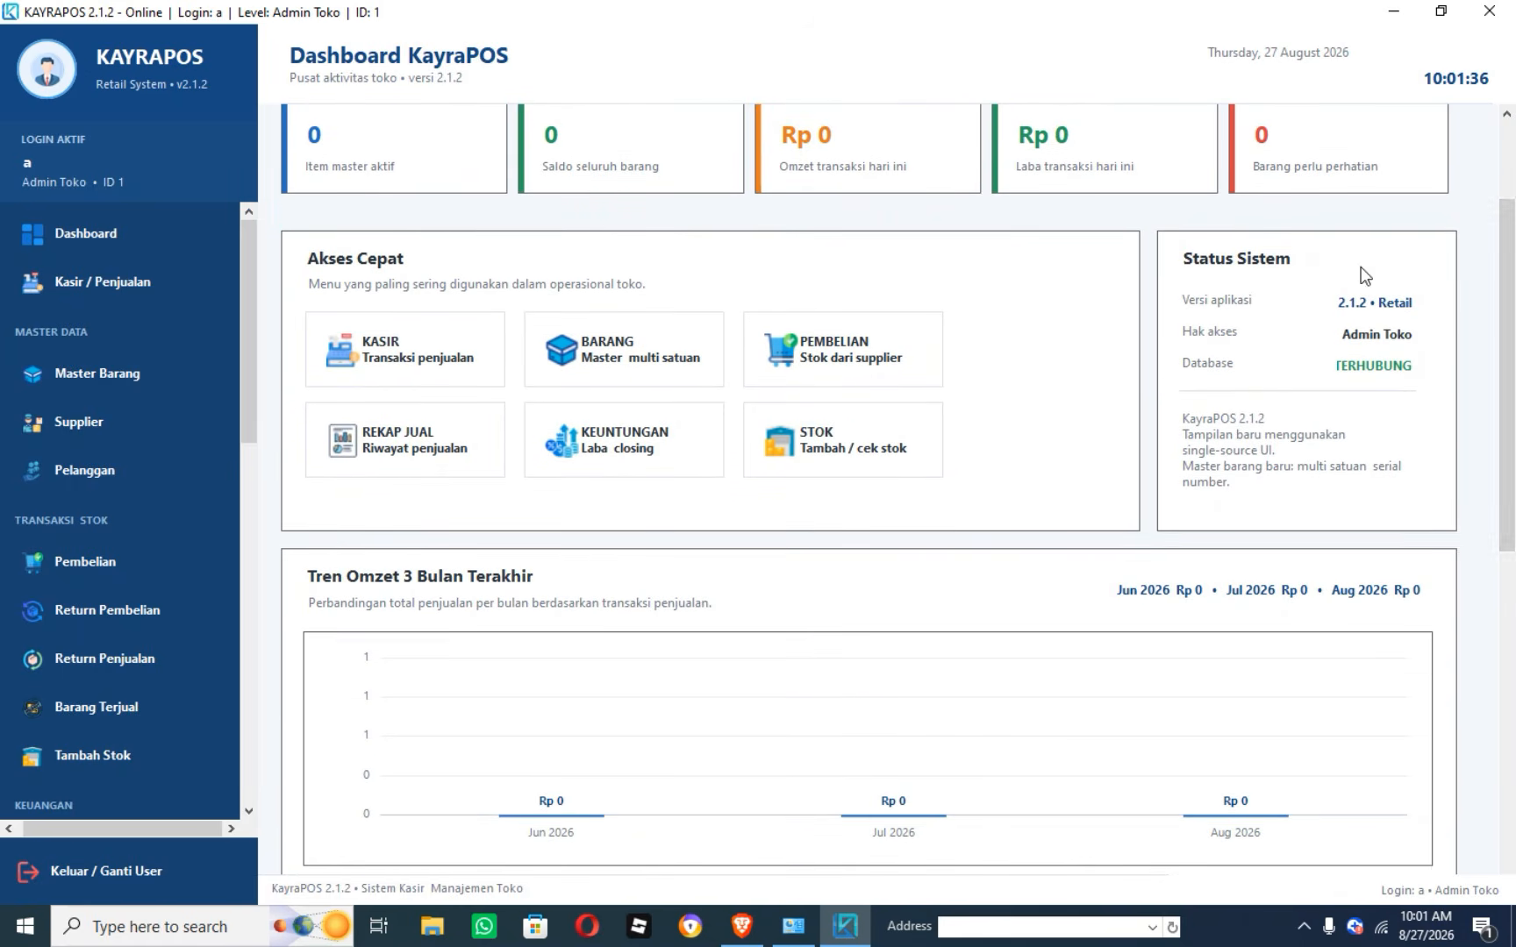
scroll(1463, 320, down, 2)
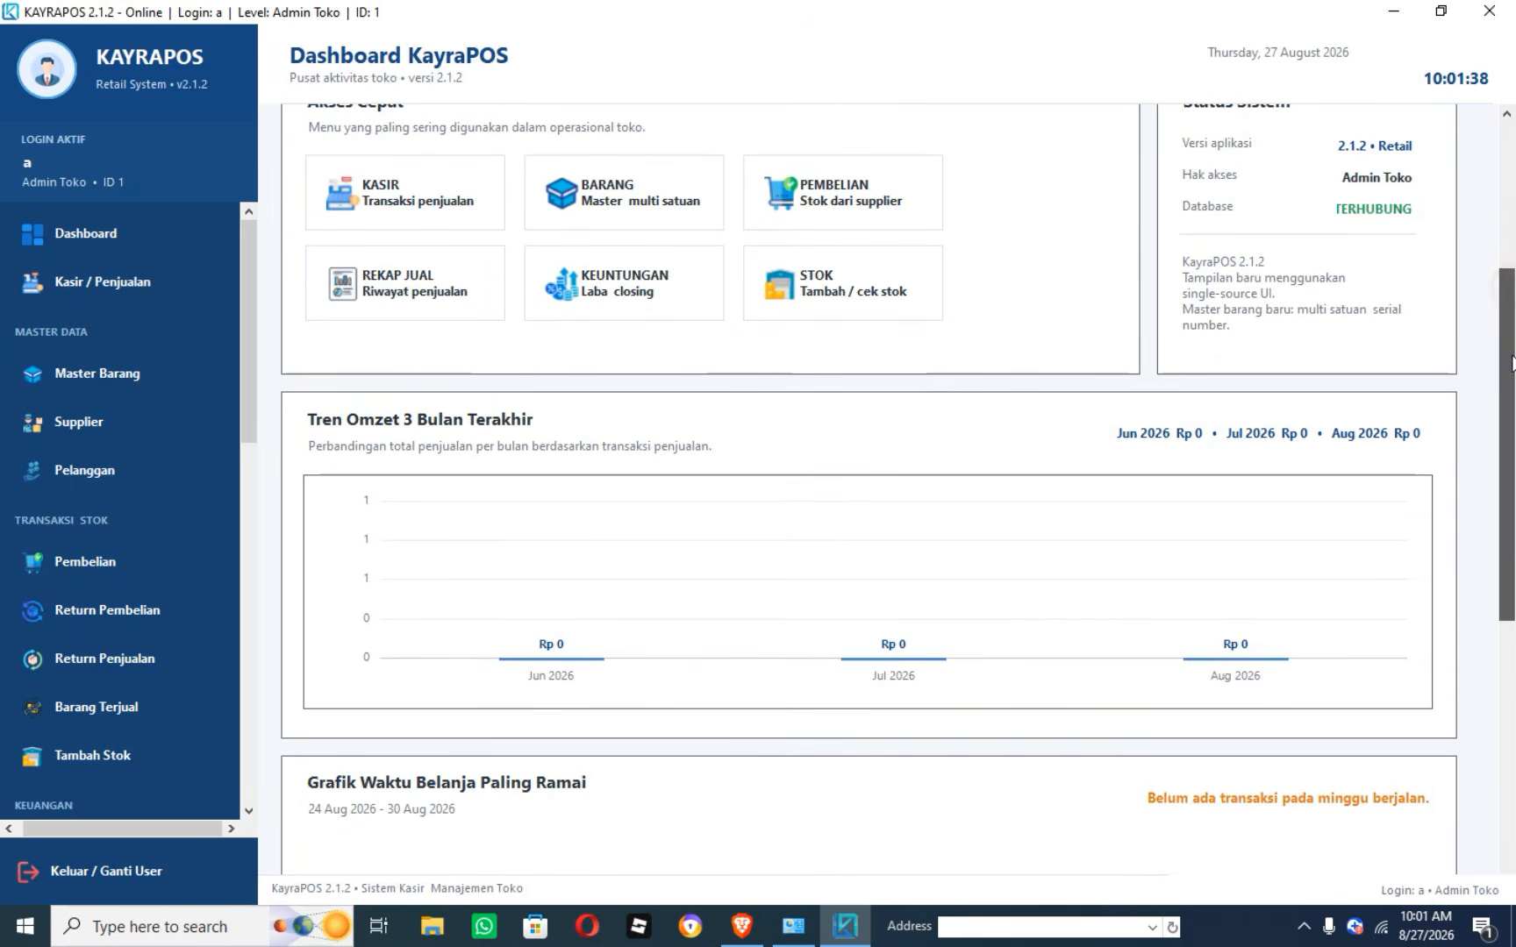
scroll(1509, 347, down, 1)
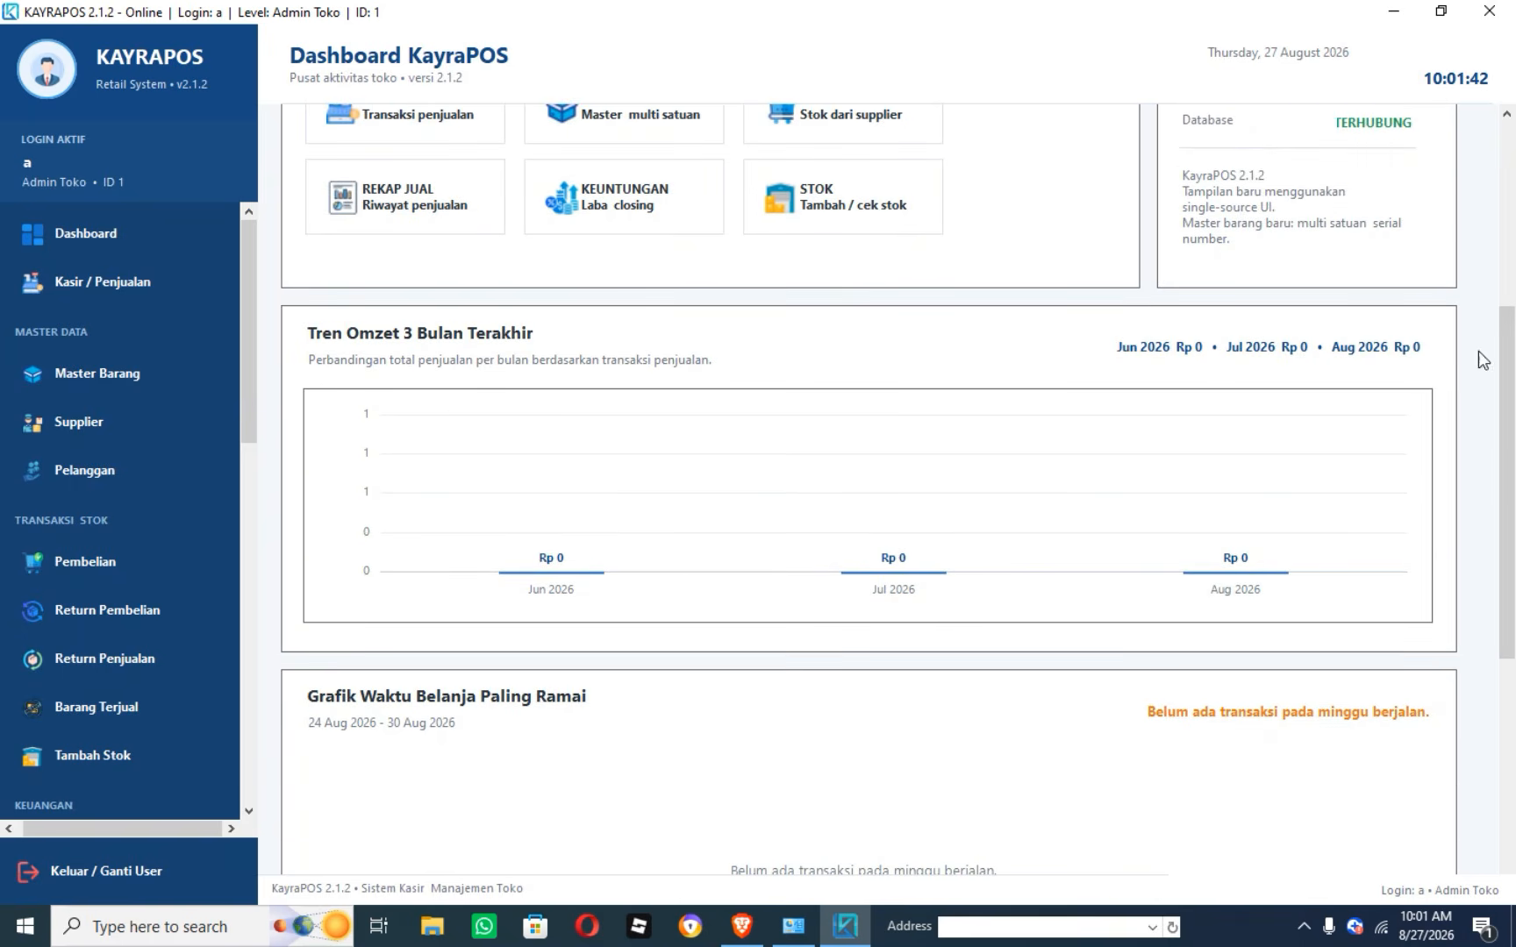
scroll(1505, 504, up, 2)
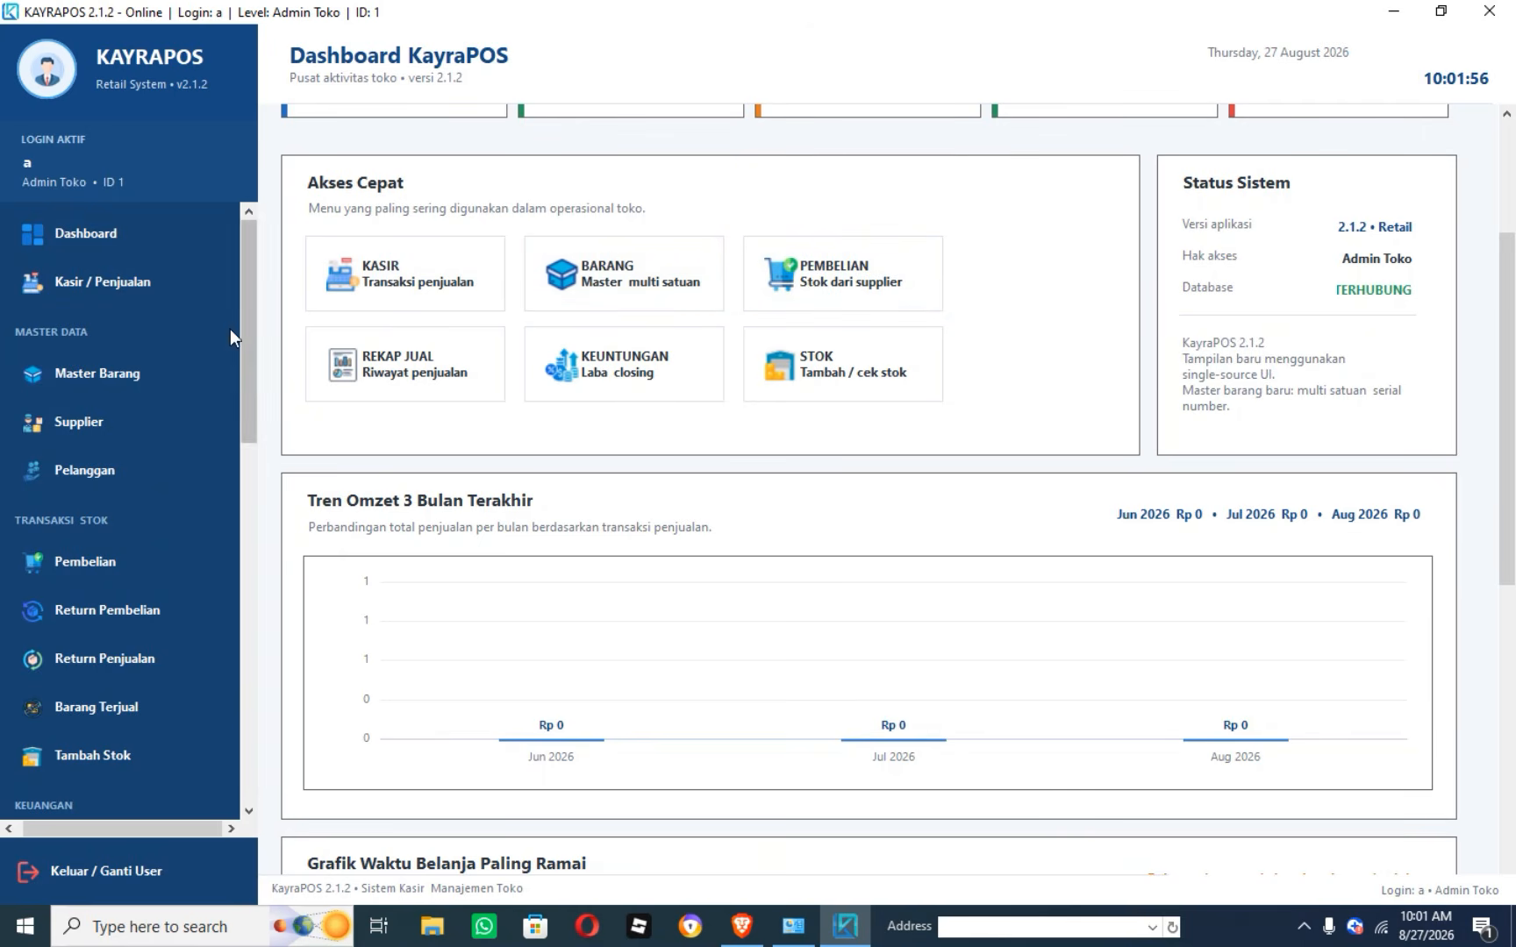
scroll(1477, 519, down, 5)
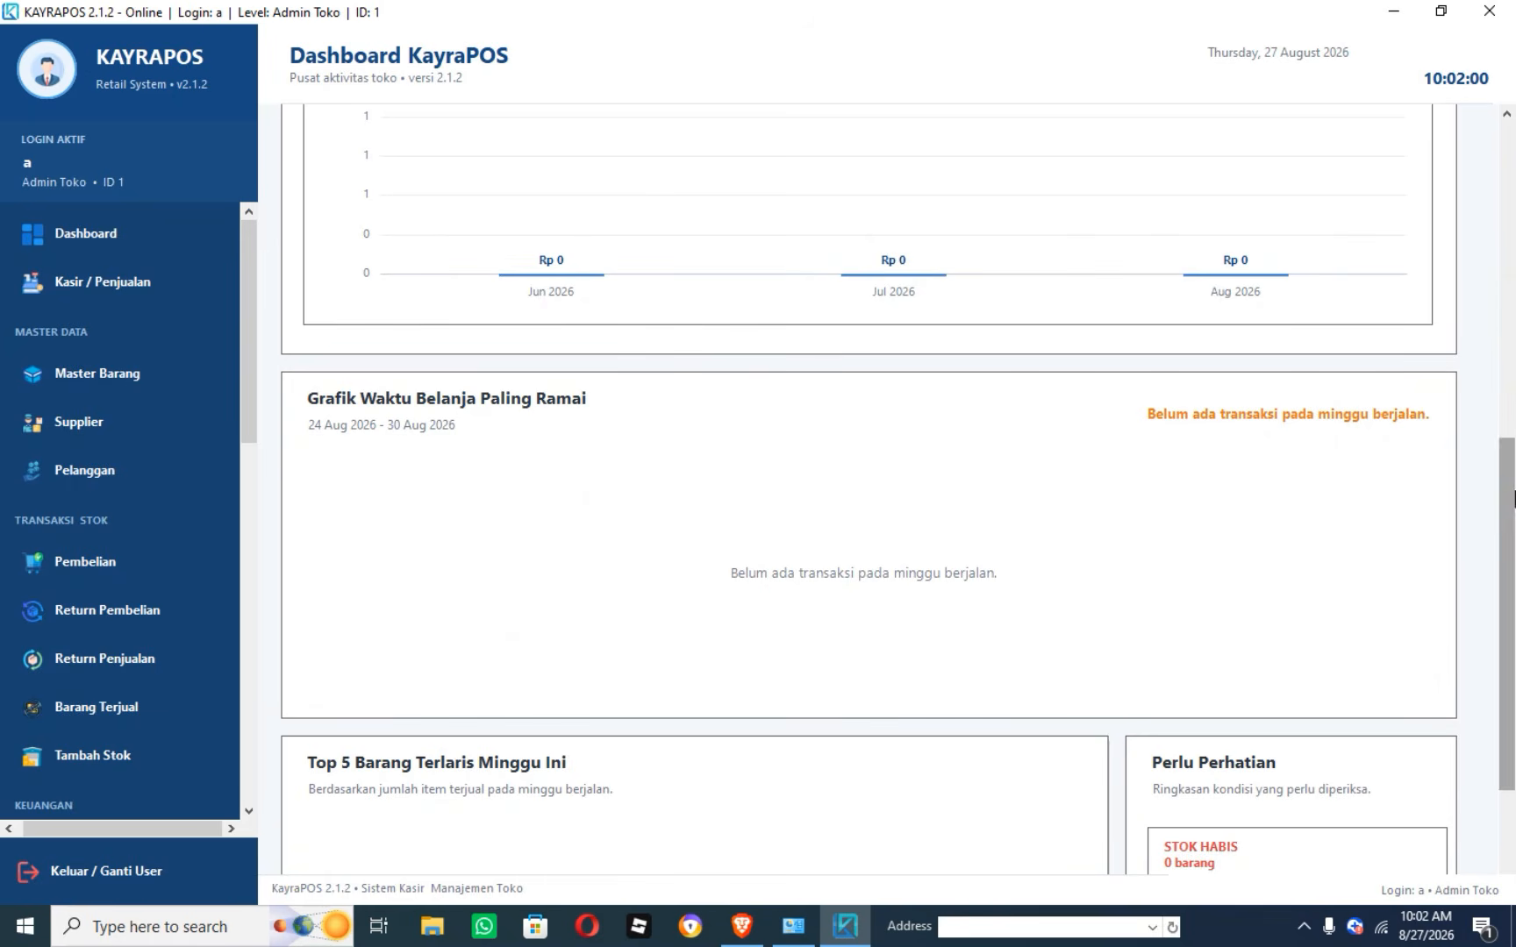
drag(1511, 490, 1512, 560)
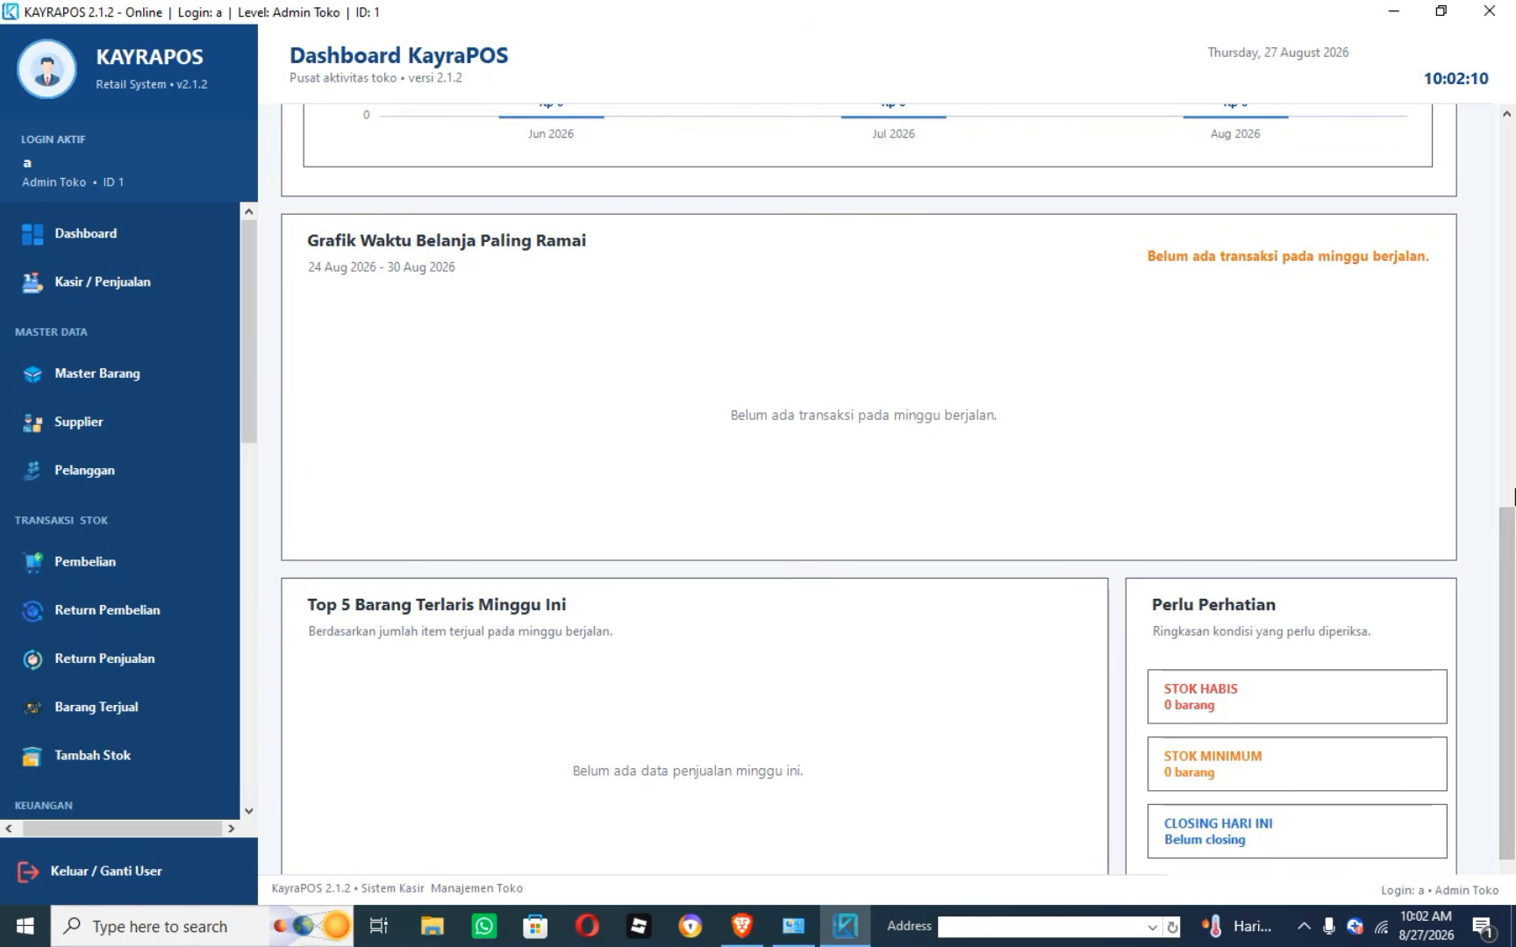
drag(1513, 496, 1512, 523)
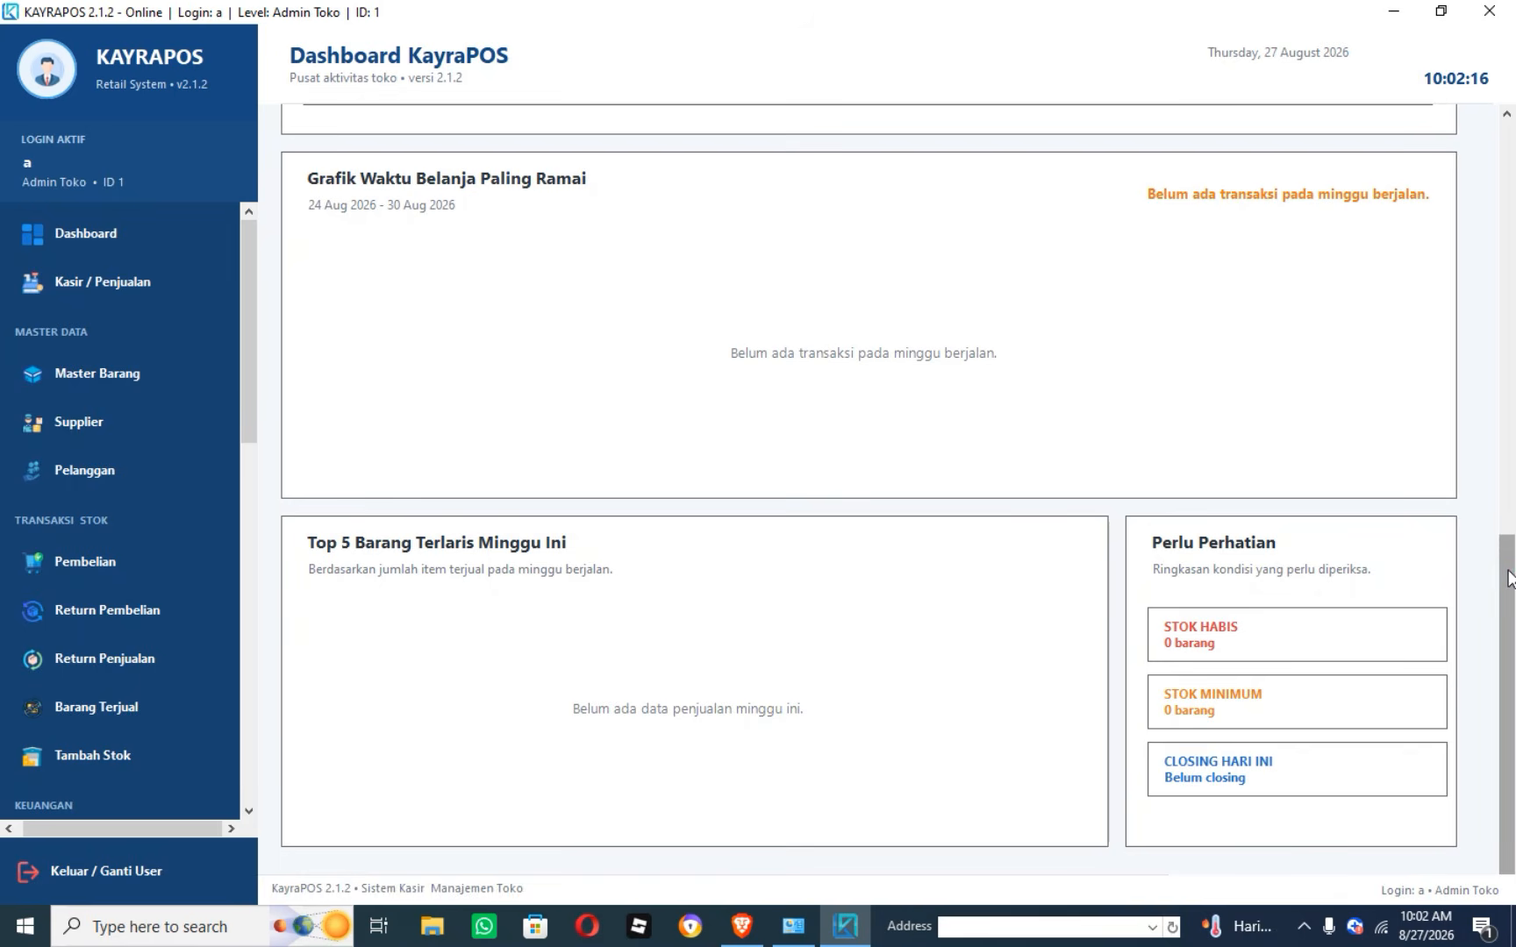
mouse_move(1509, 570)
mouse_down()
mouse_move(1511, 557)
mouse_move(1511, 571)
mouse_up()
drag(1509, 667, 1509, 640)
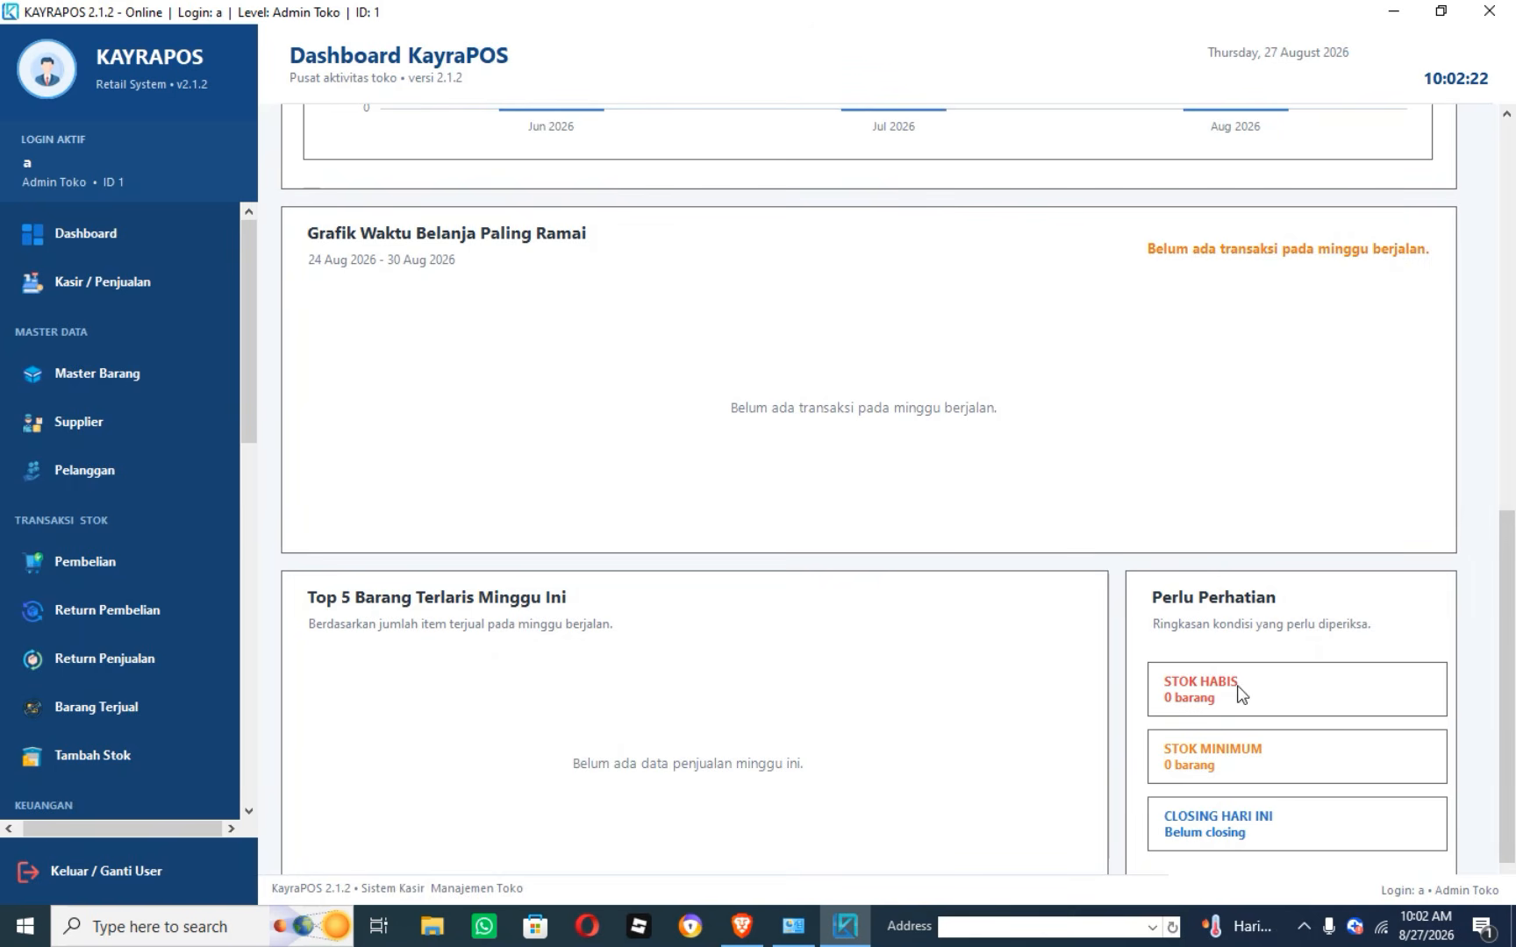
drag(249, 406, 210, 419)
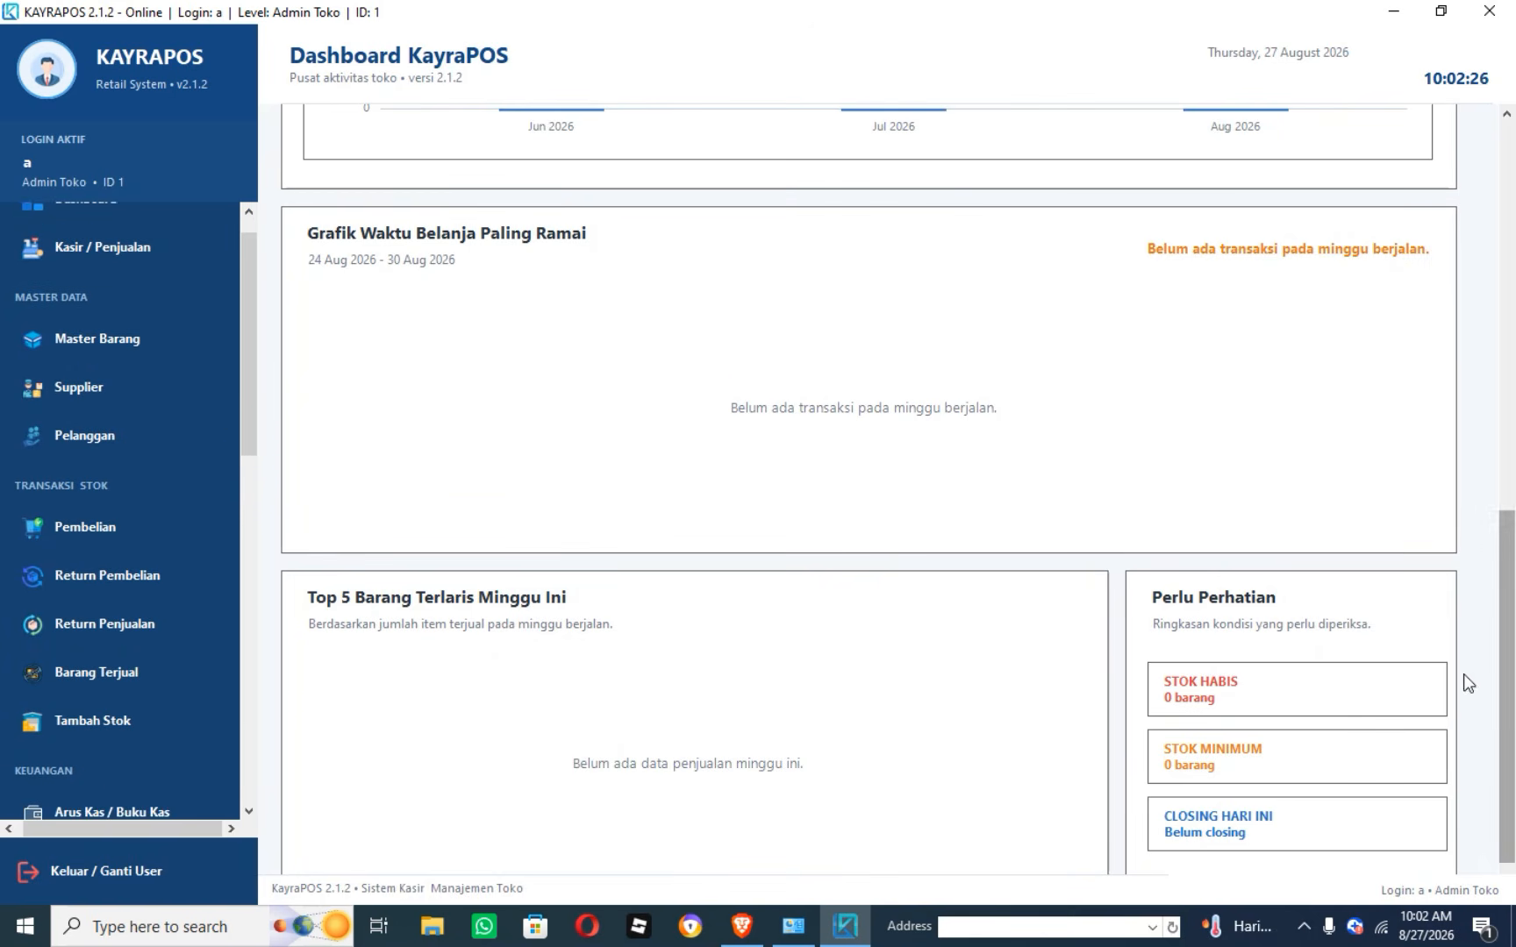
drag(250, 314, 248, 279)
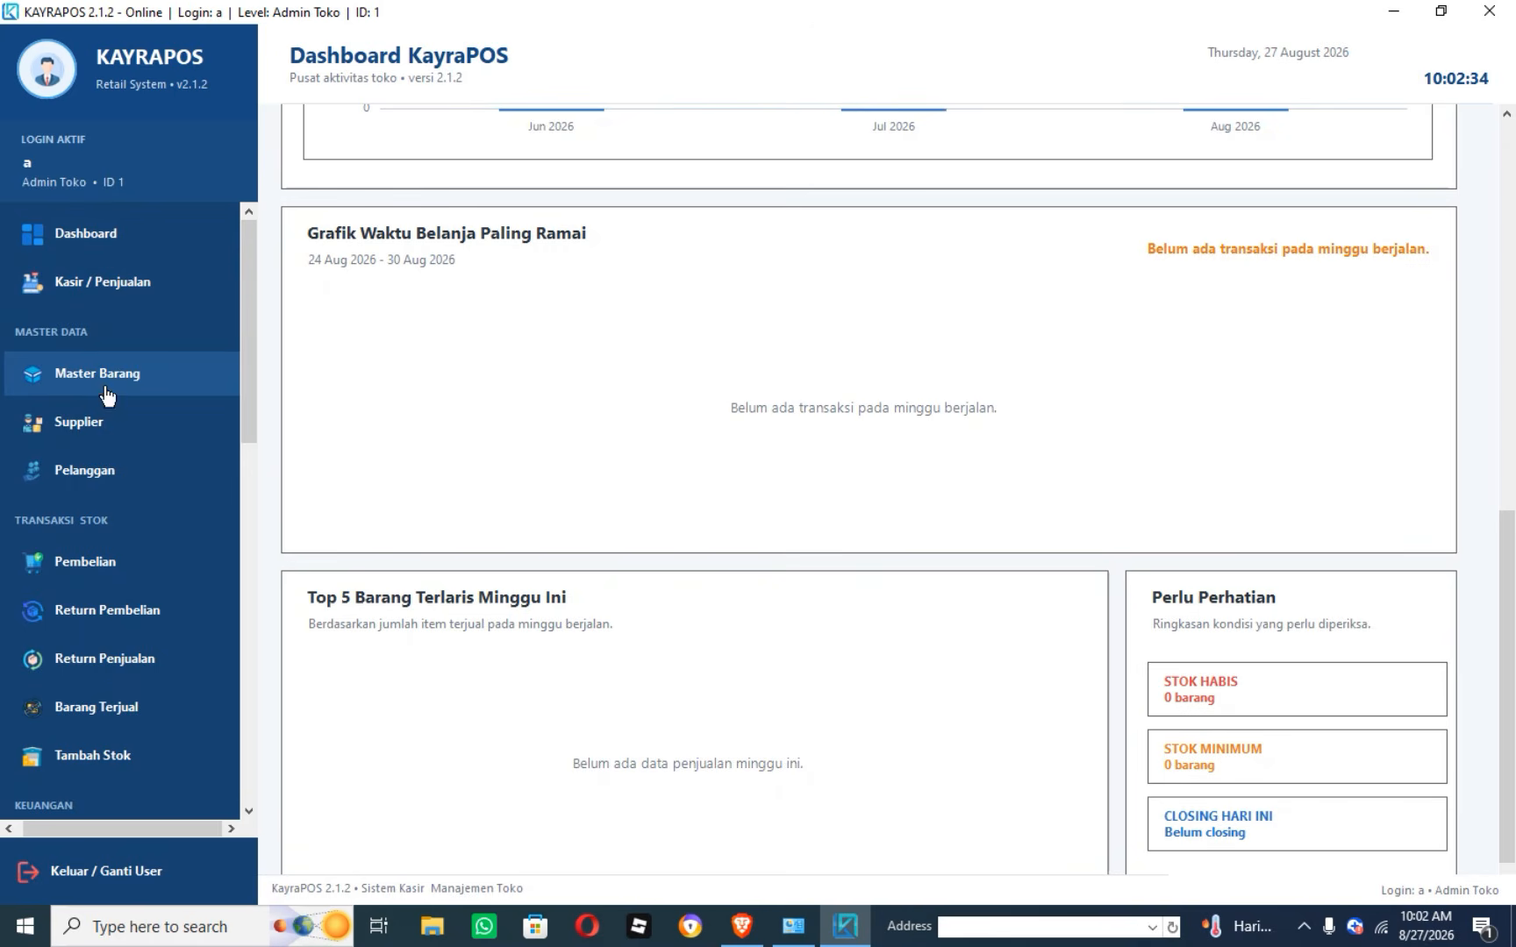
drag(254, 304, 252, 336)
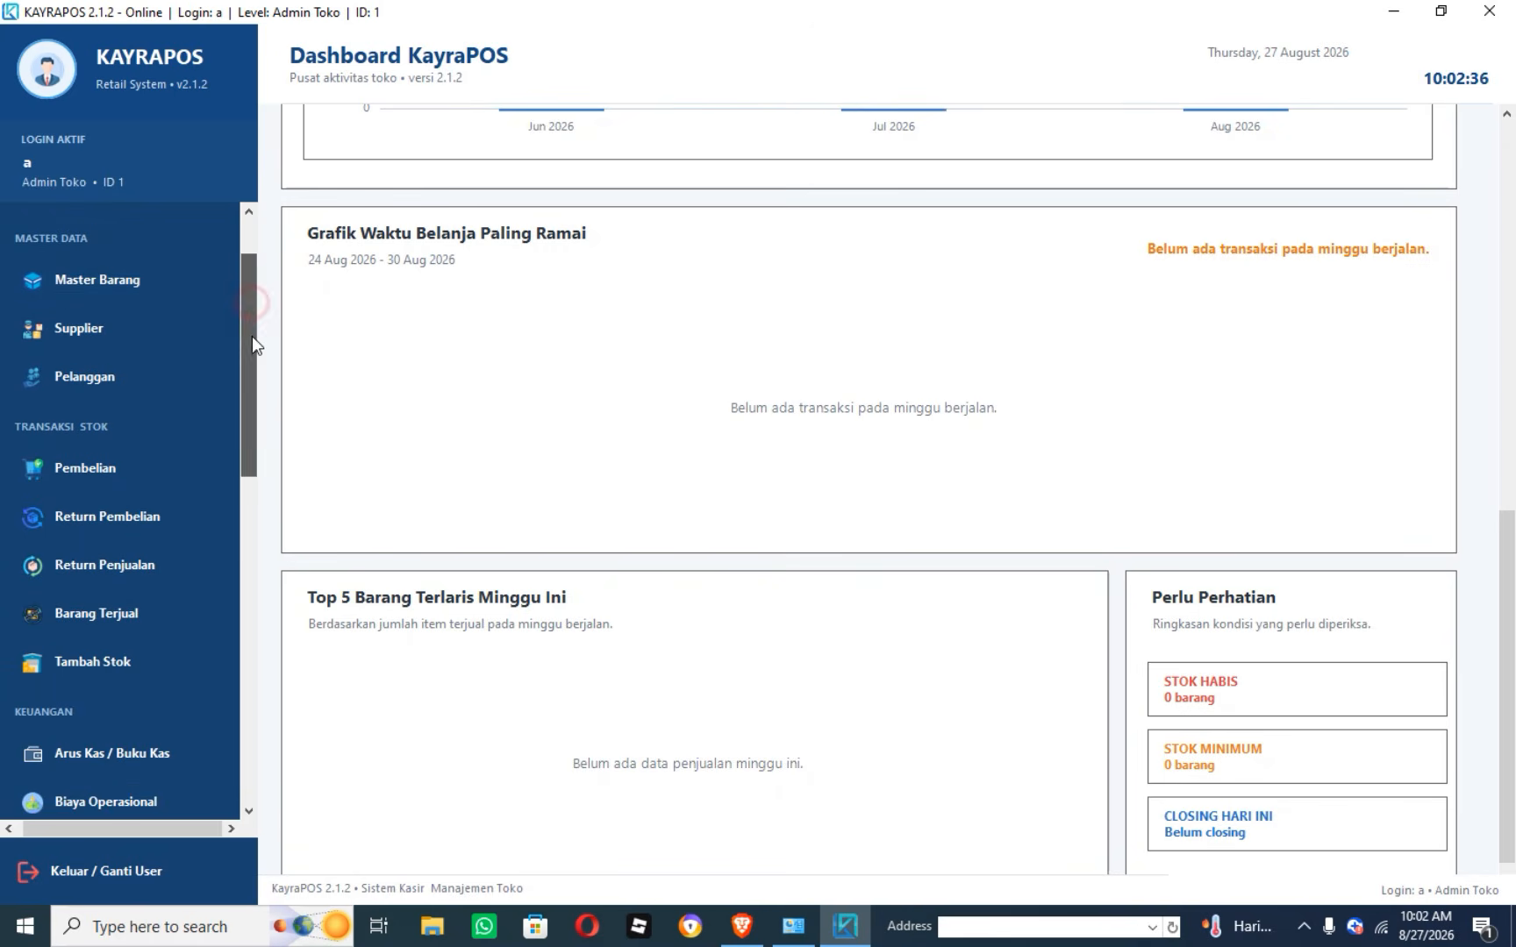
click(72, 289)
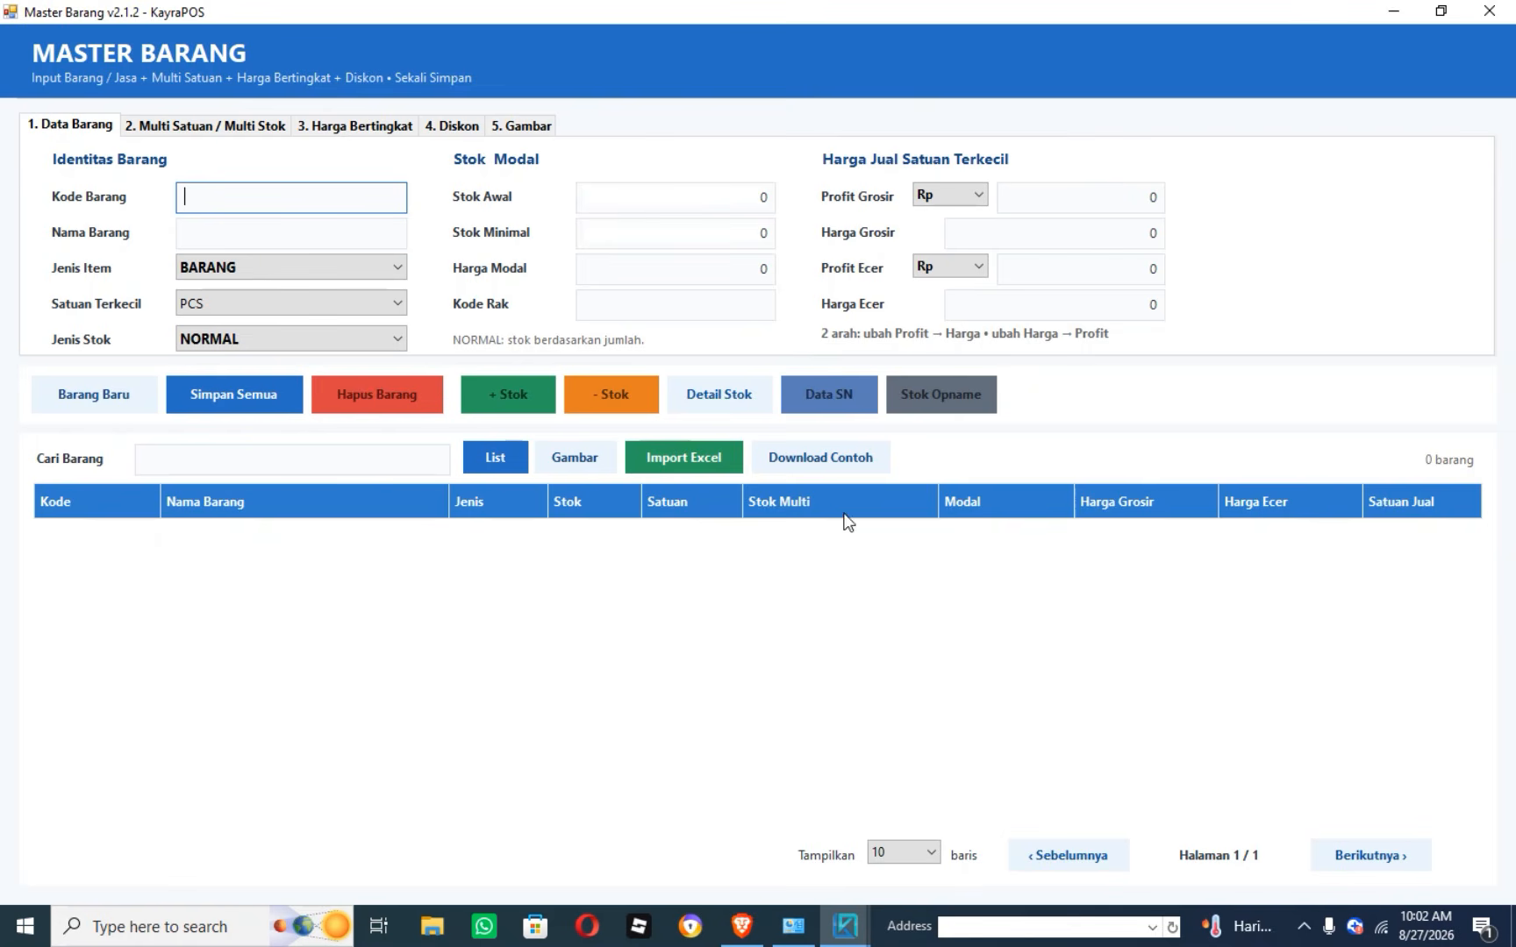
Download the sample multi-unit item template and open the Downloads folder holding it.
click(815, 471)
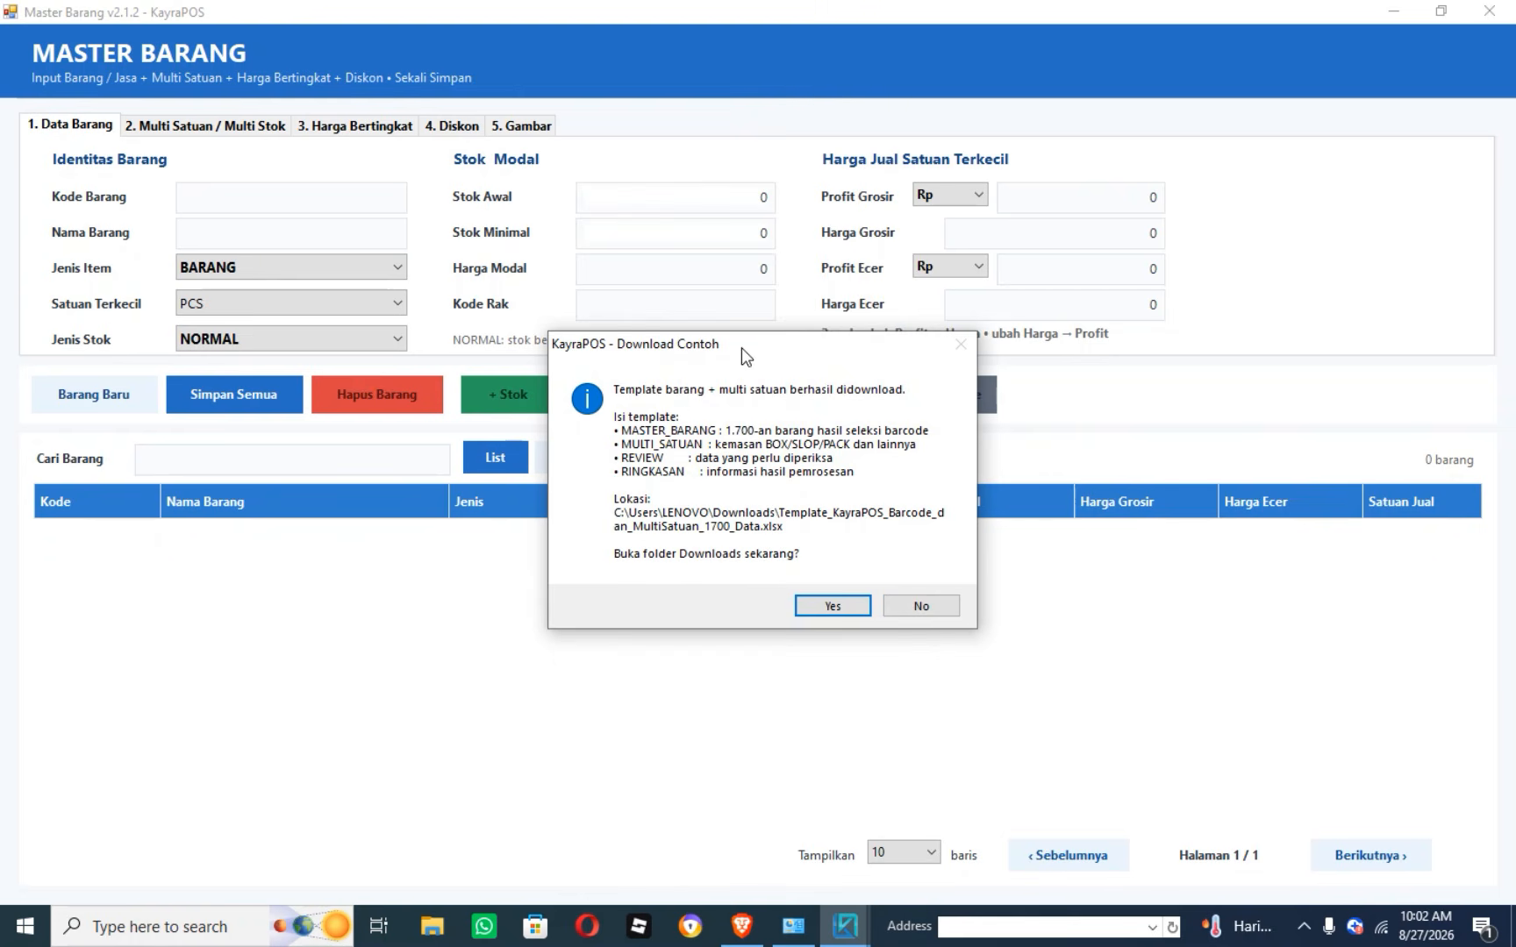
drag(741, 347, 746, 280)
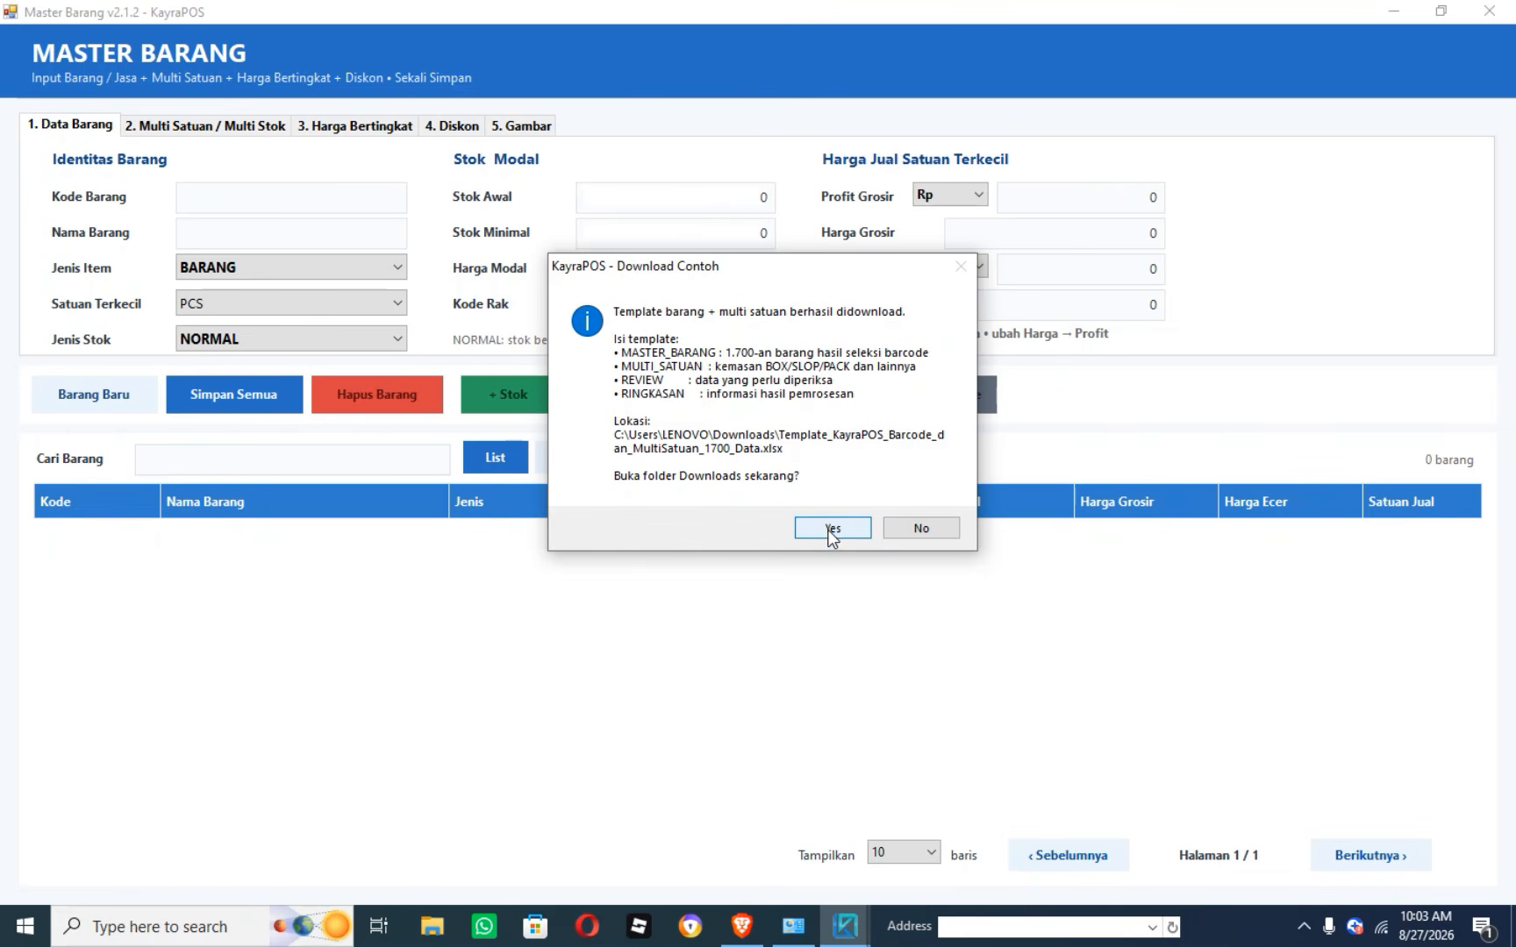
click(833, 529)
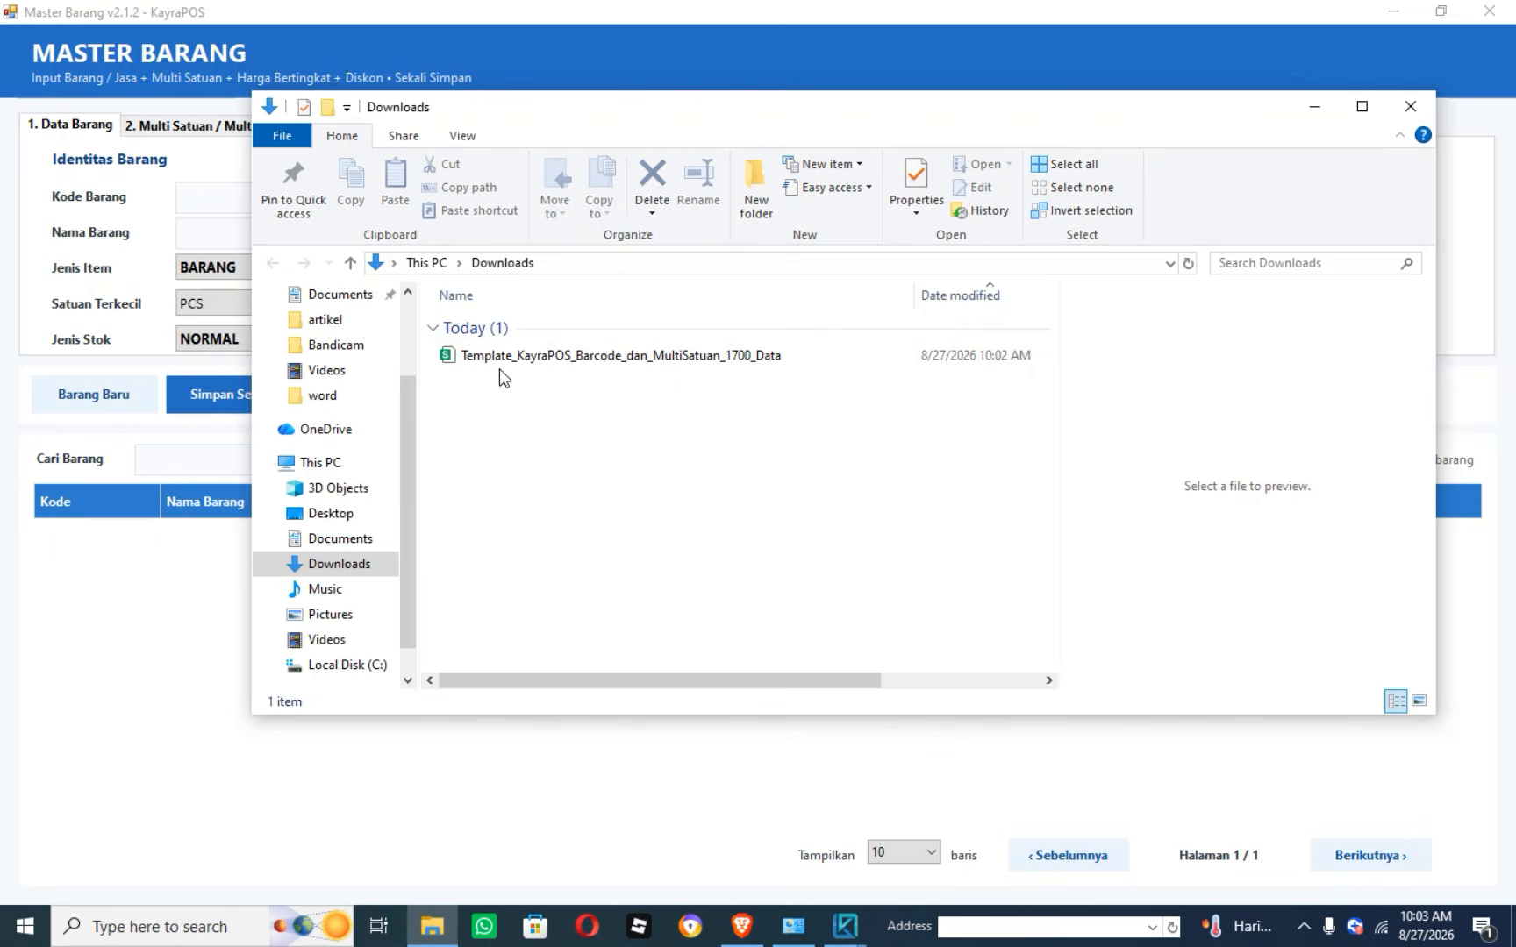
Close the Downloads window showing Template_KayraPOS_Barcode_dan_MultiSatuan_1700_Data.xlsx.
click(1413, 107)
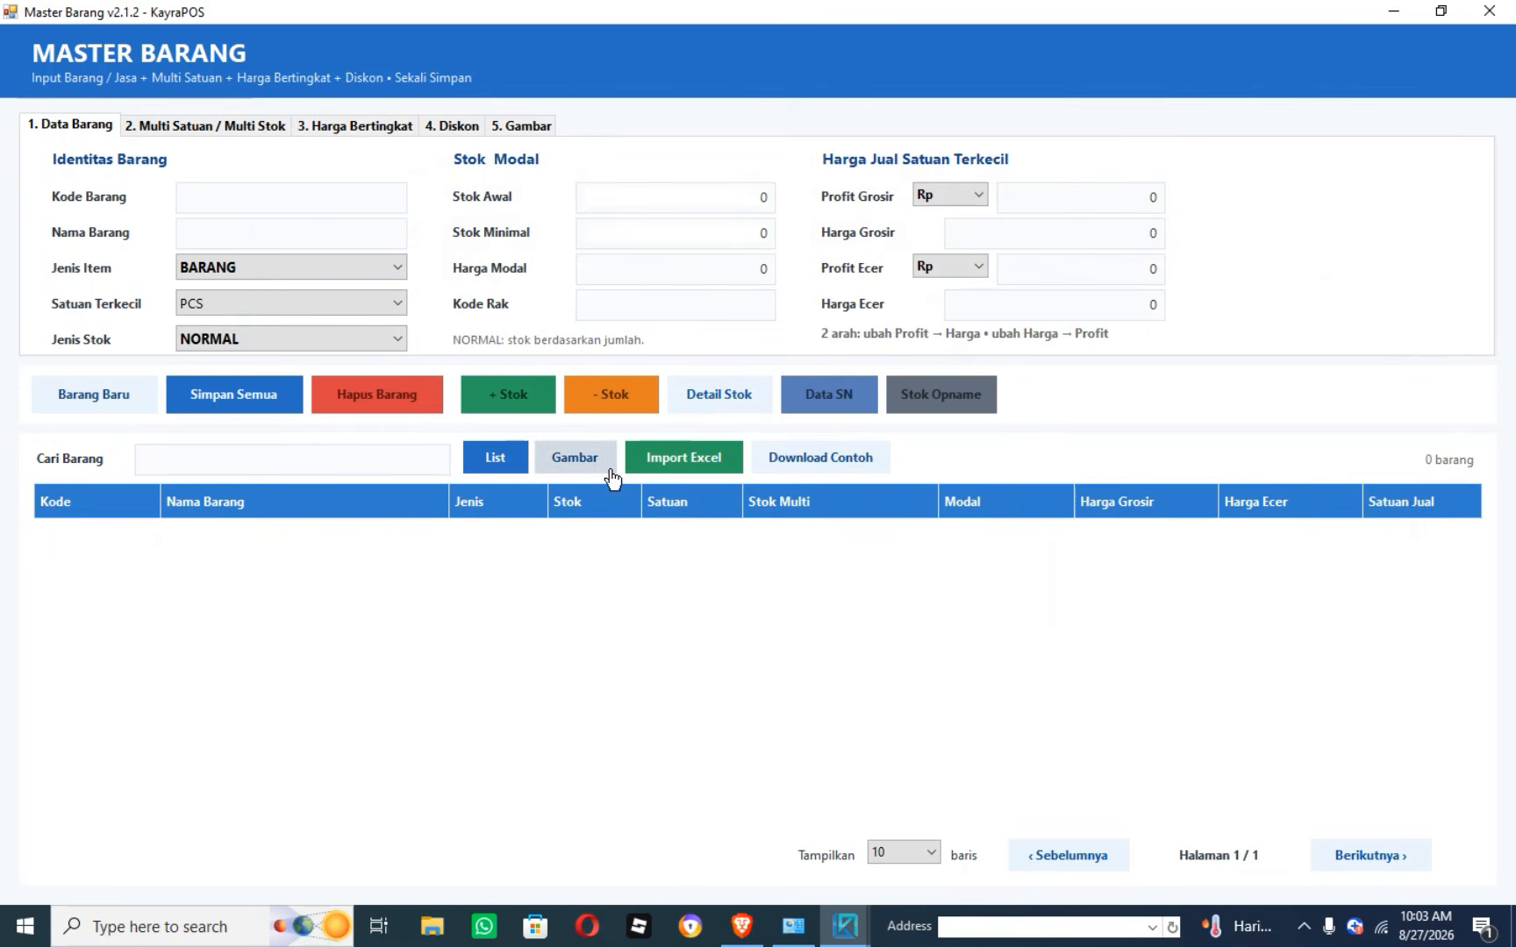
click(693, 460)
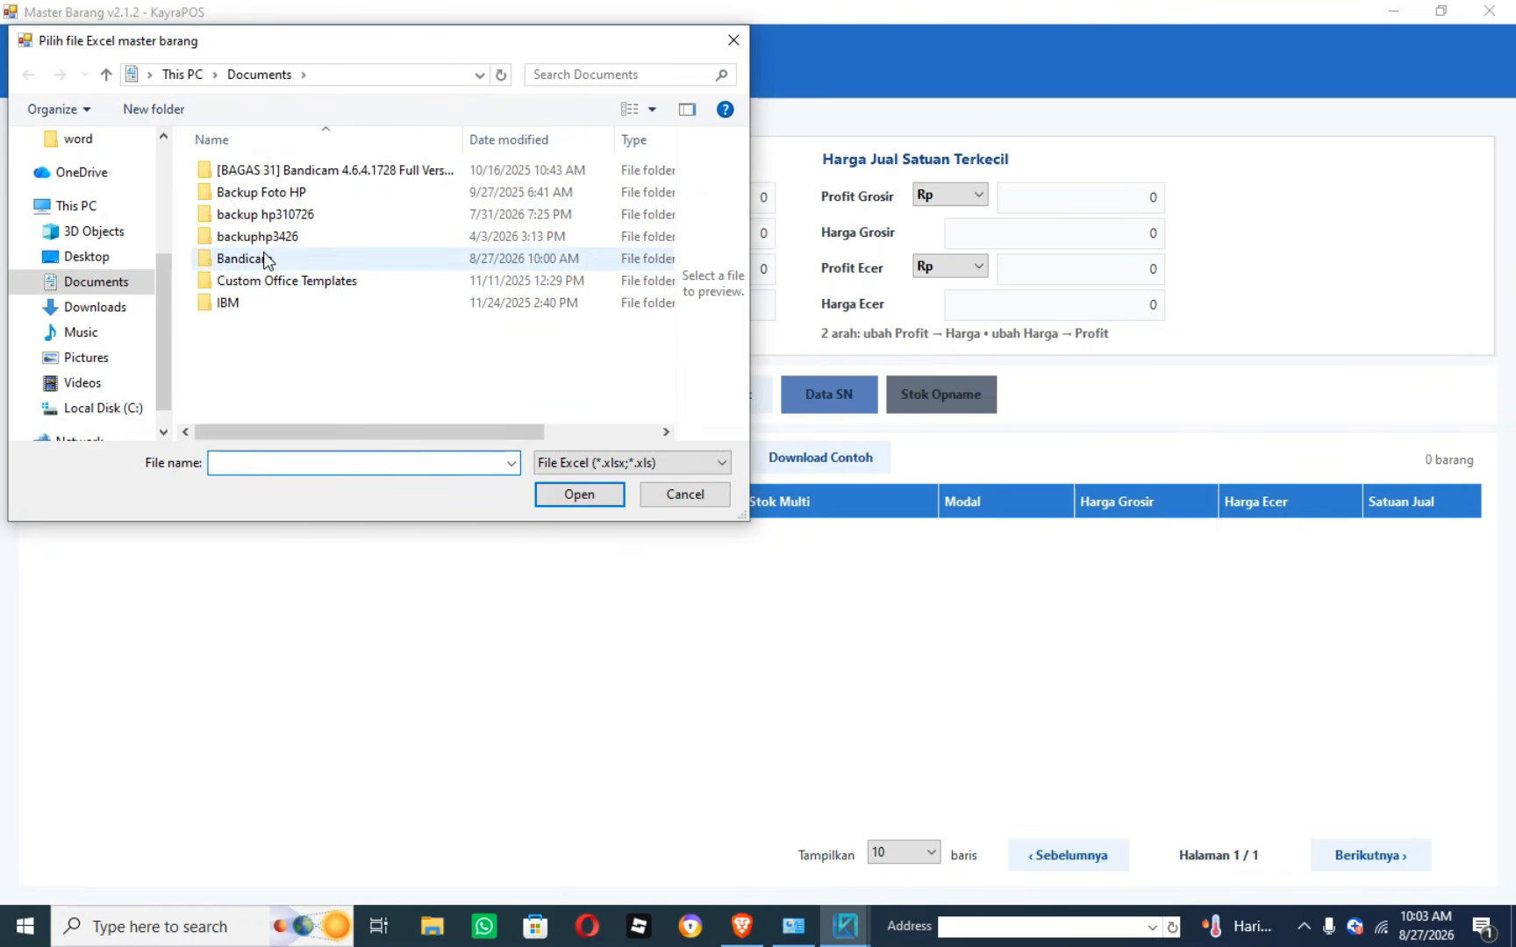
click(94, 306)
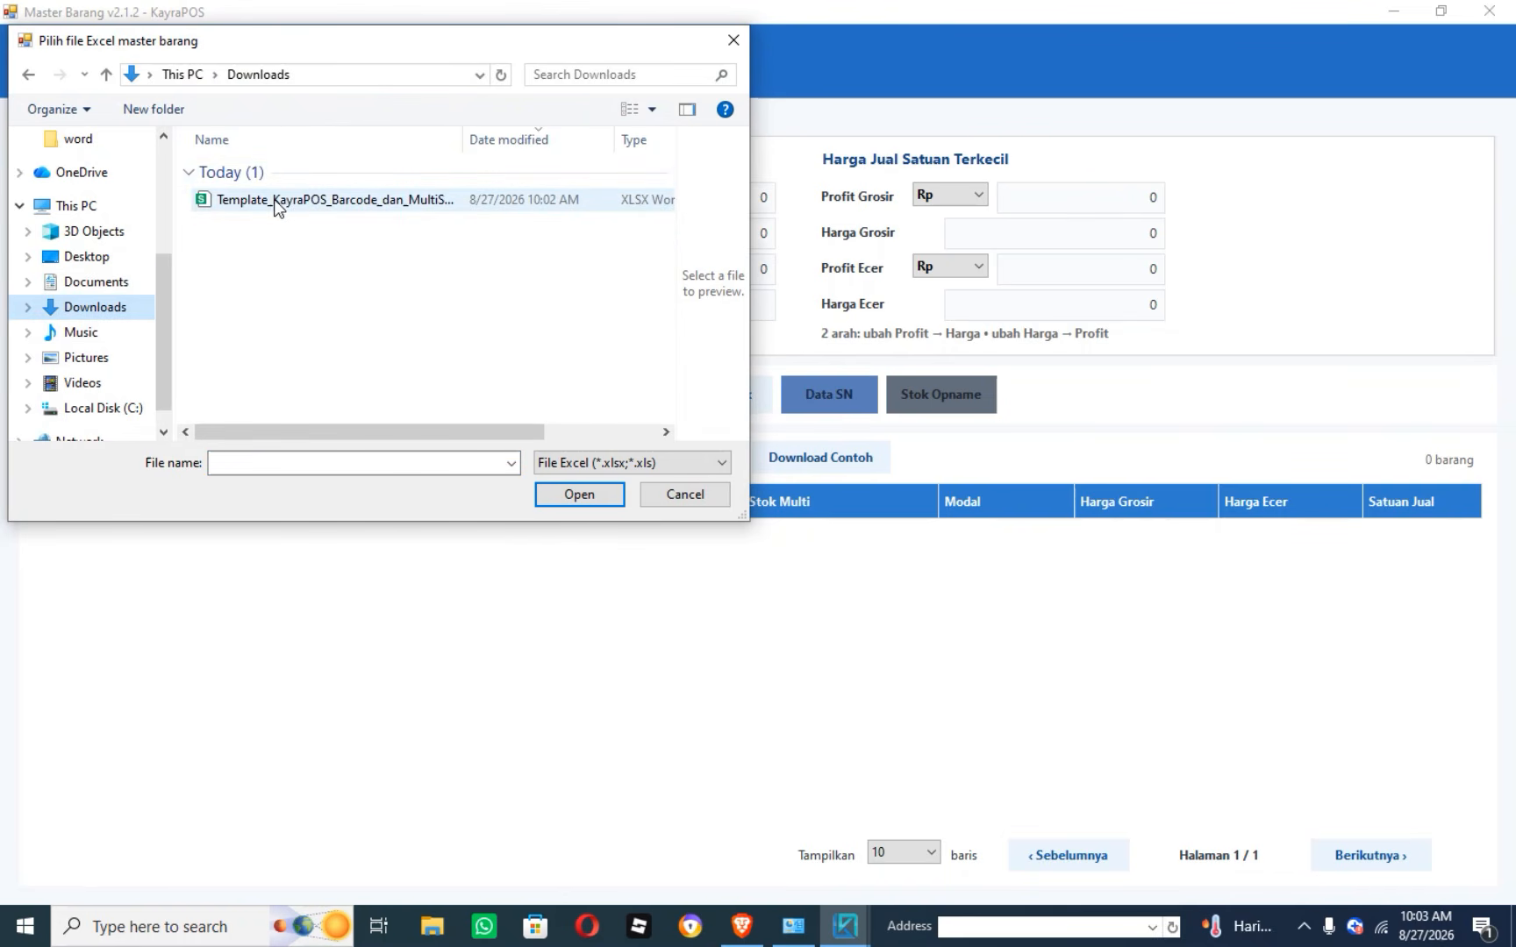
click(283, 205)
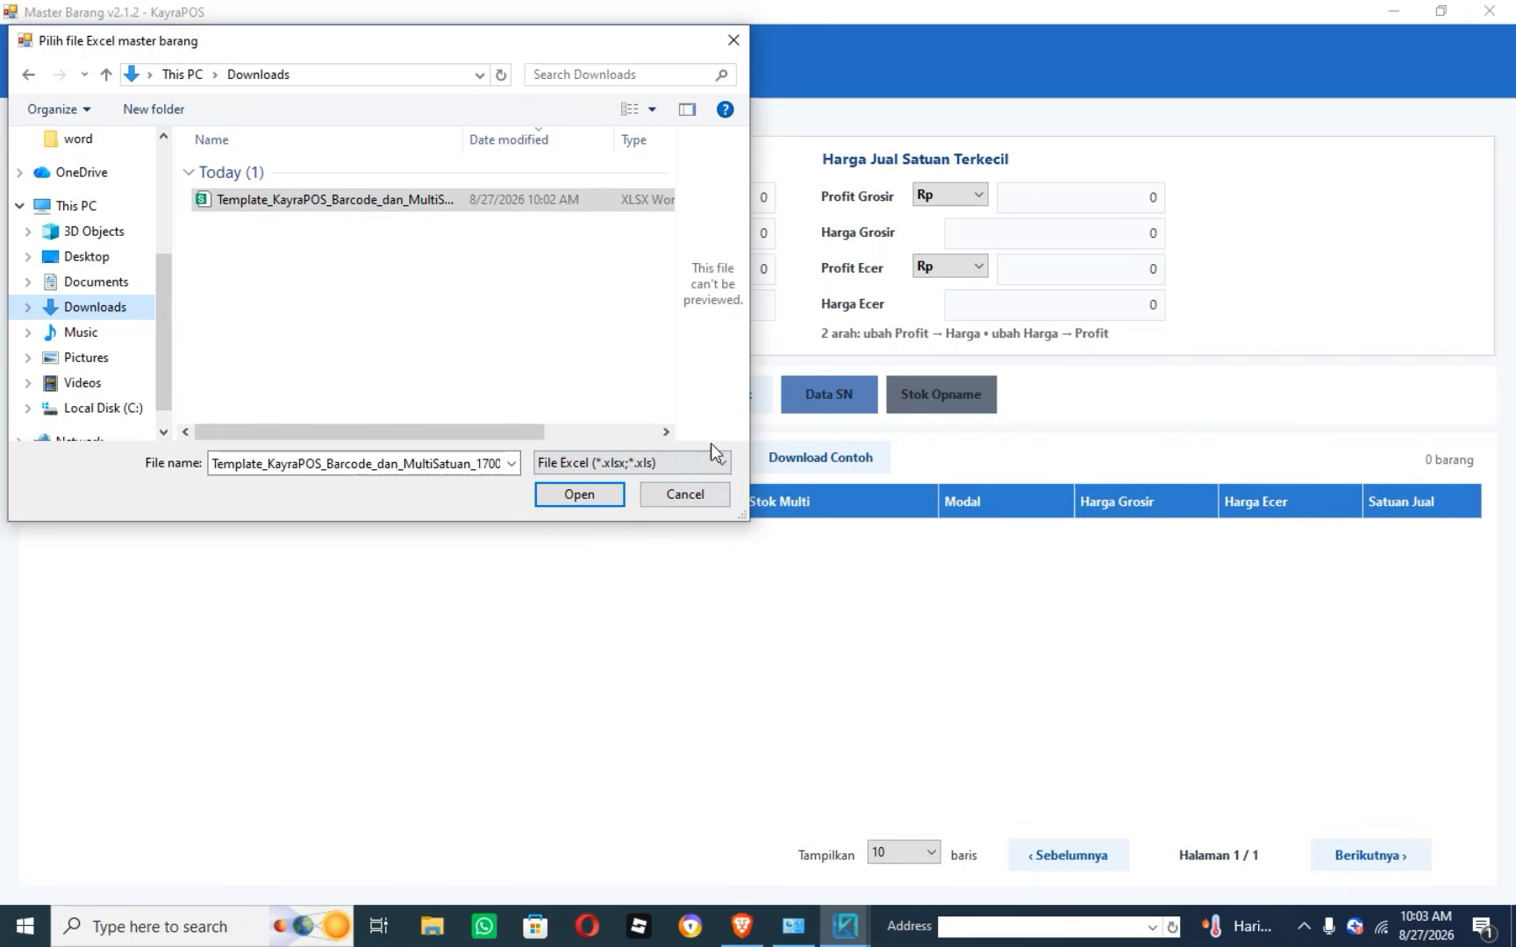
click(734, 40)
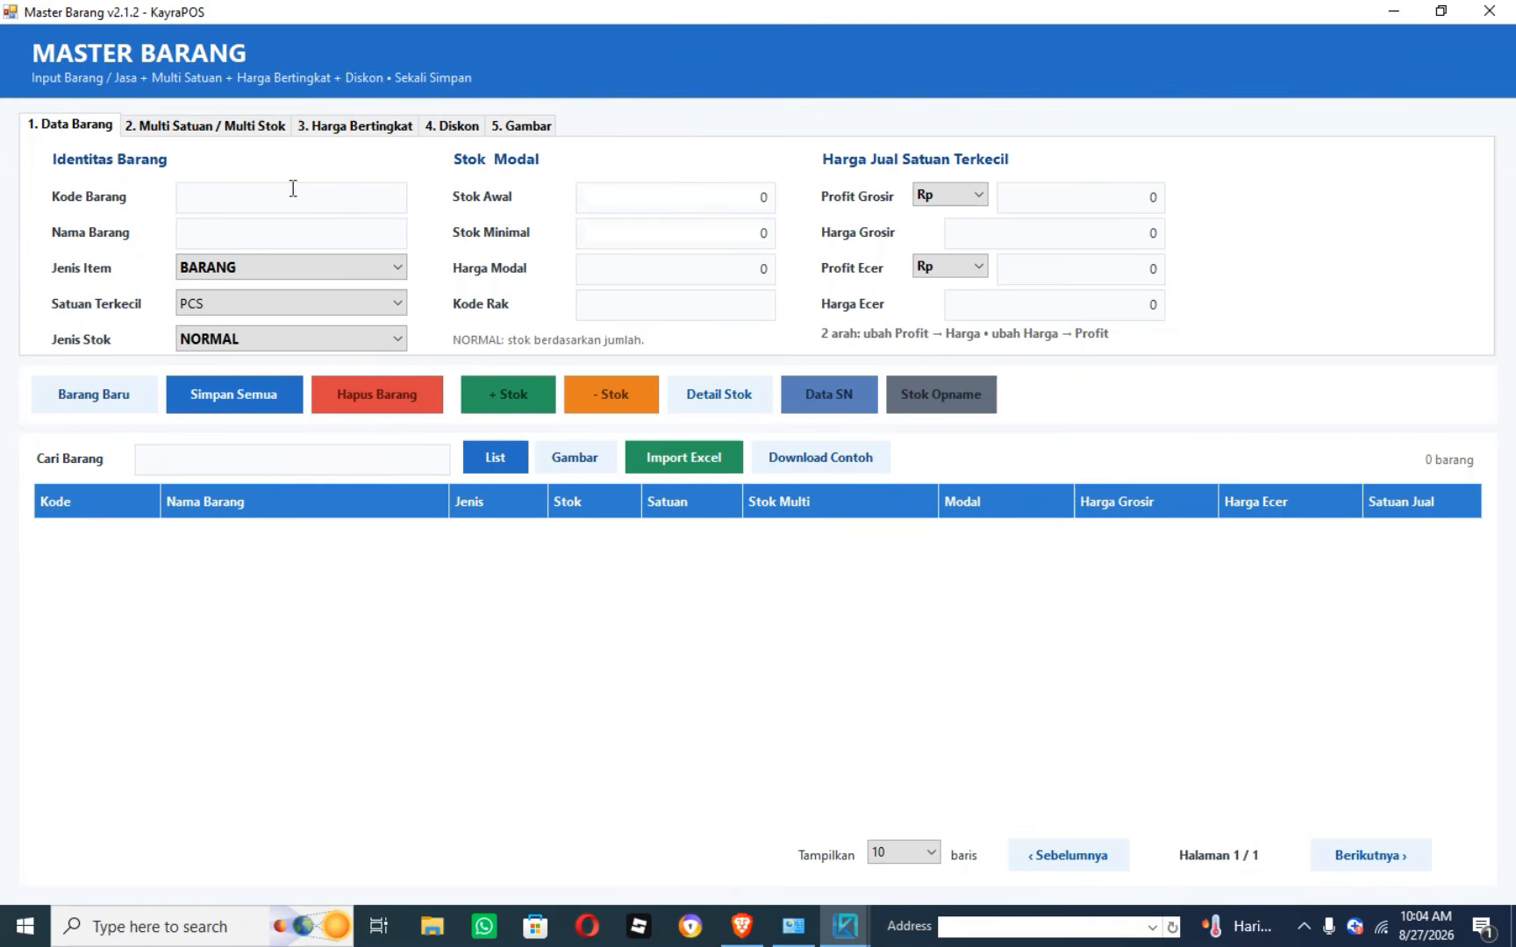
Browse the Multi Satuan, Harga Bertingkat and Diskon tabs of the item form.
click(232, 196)
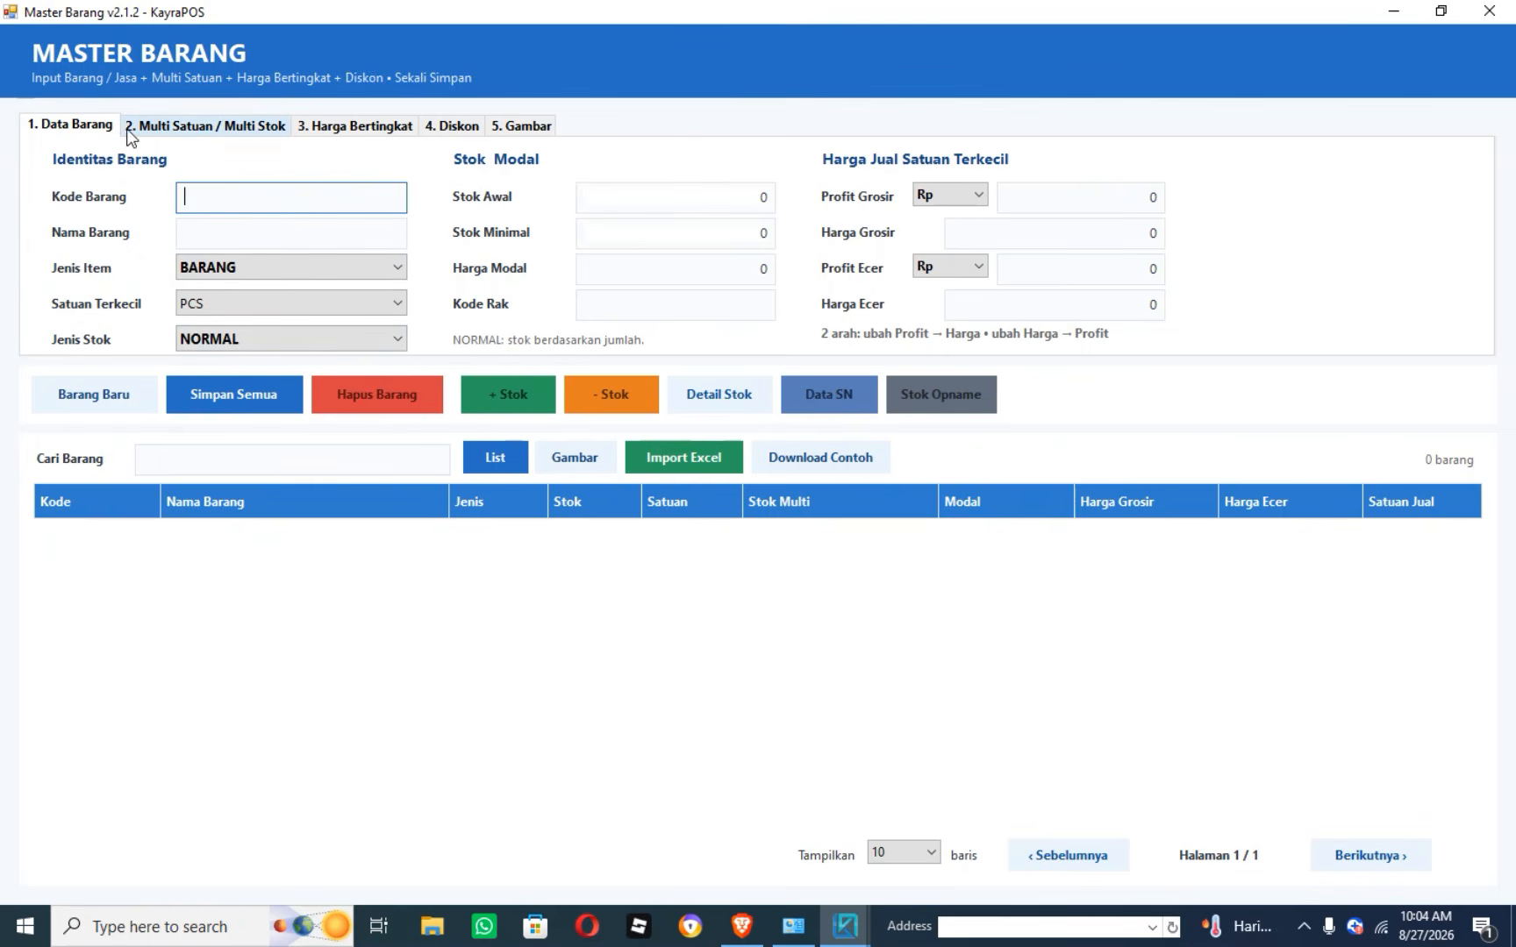
click(206, 127)
click(340, 128)
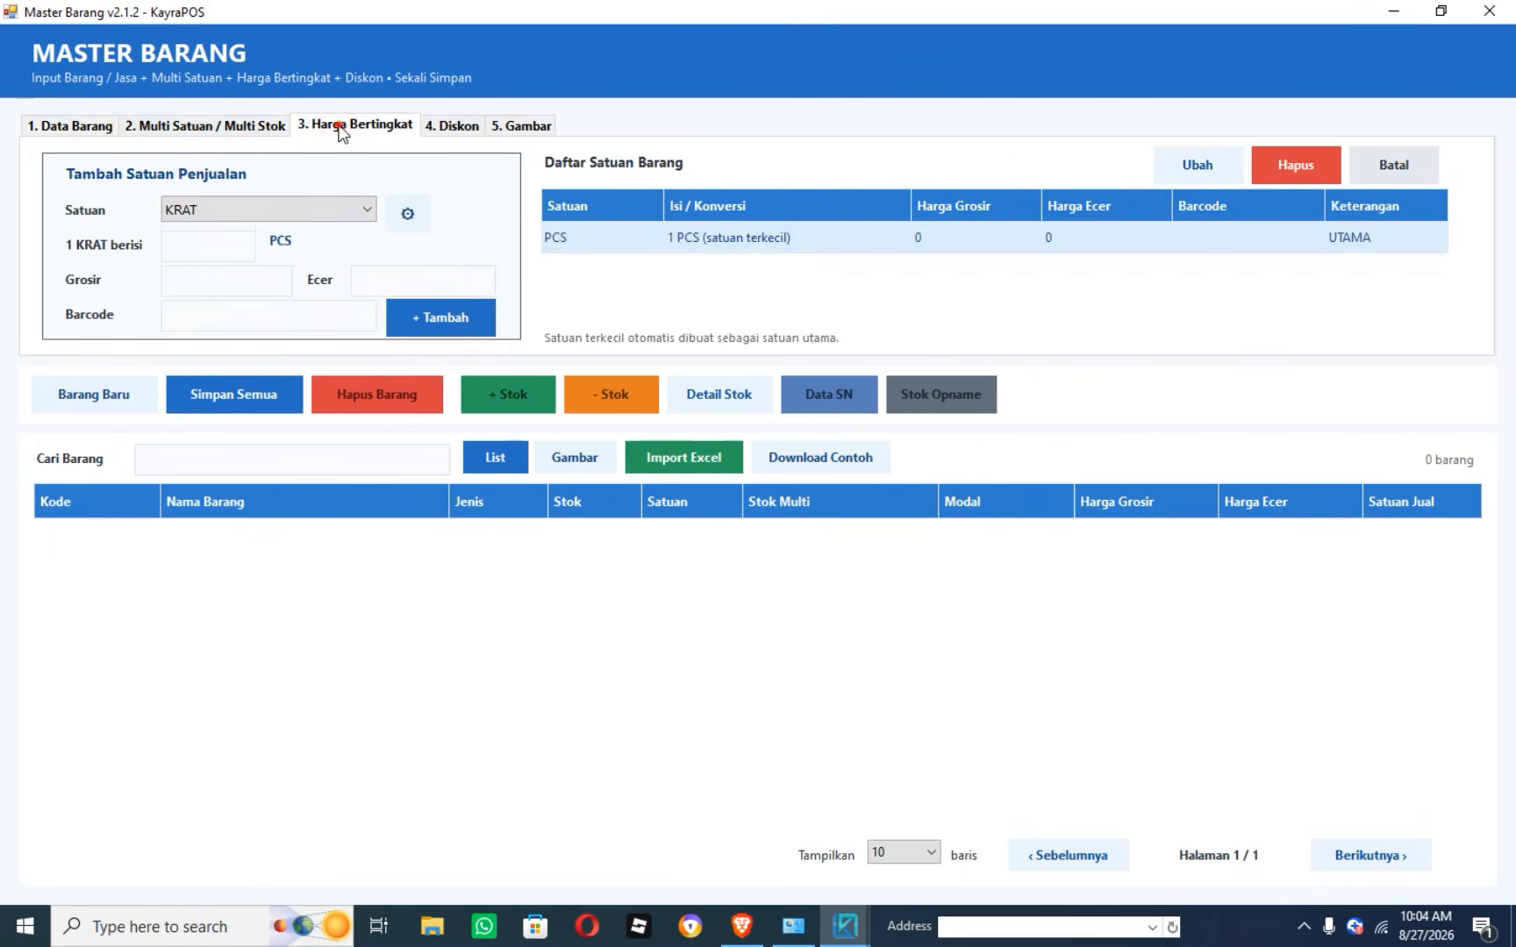
click(204, 123)
click(75, 125)
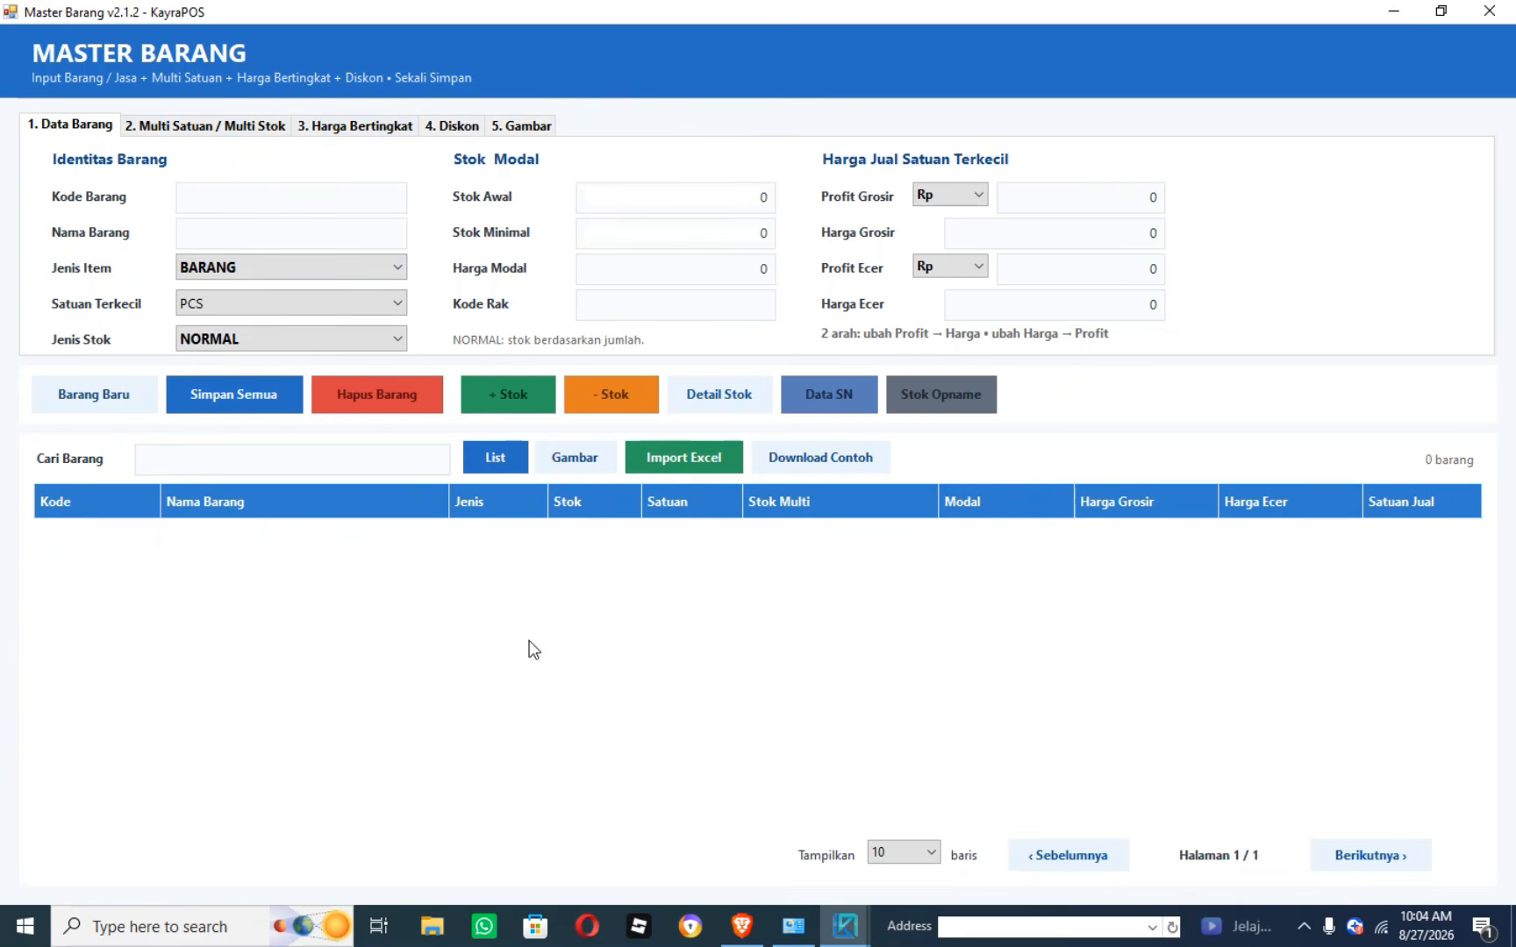
click(193, 129)
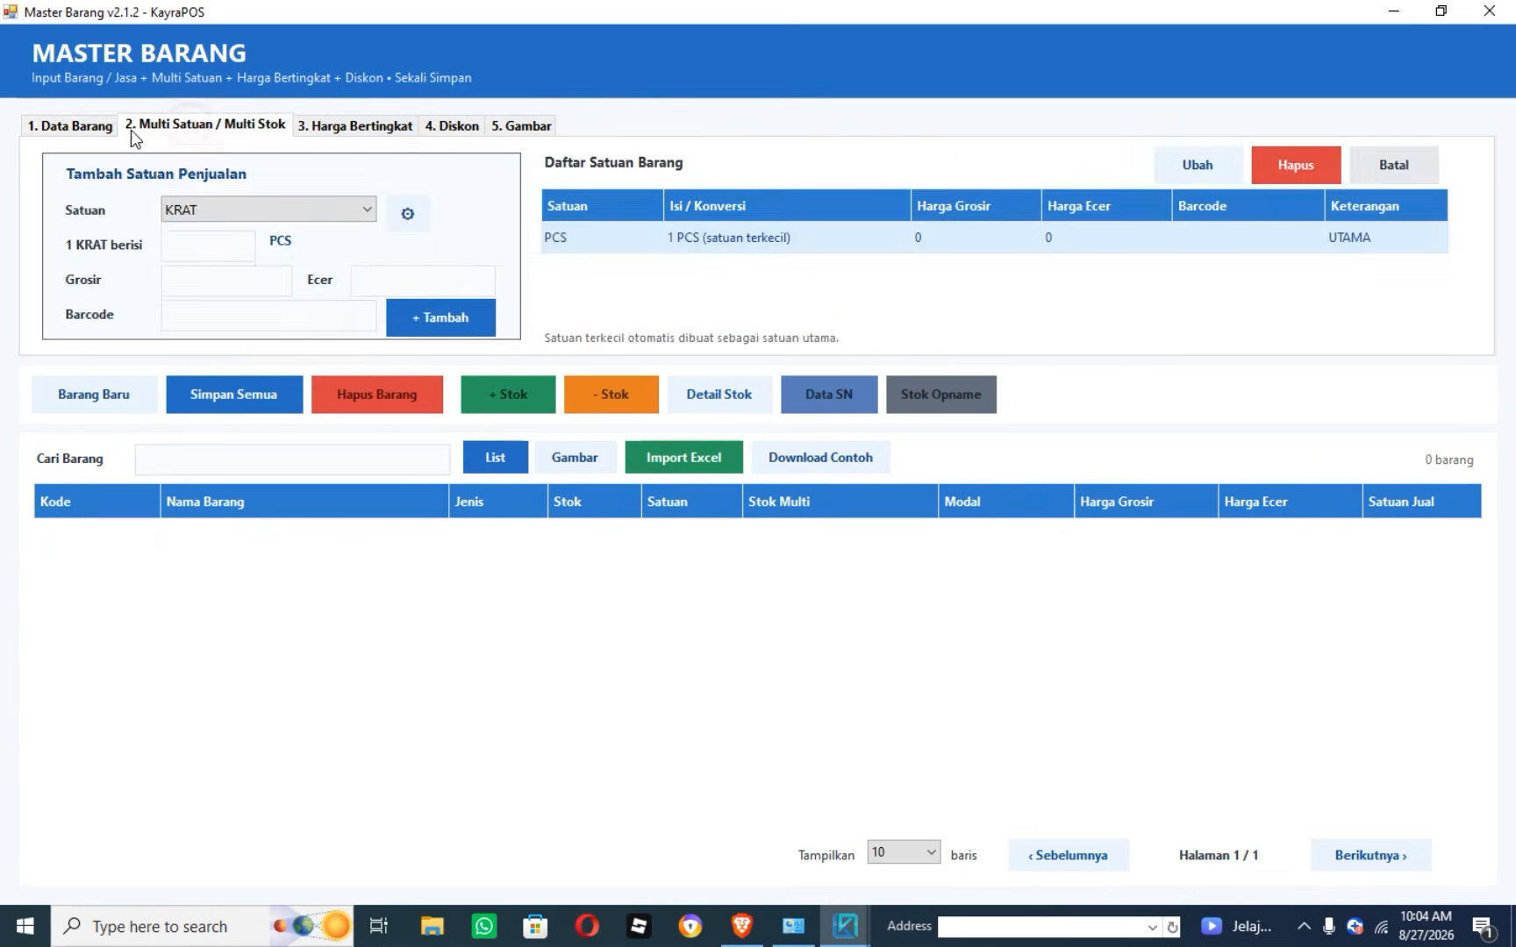
click(98, 127)
click(201, 132)
click(356, 126)
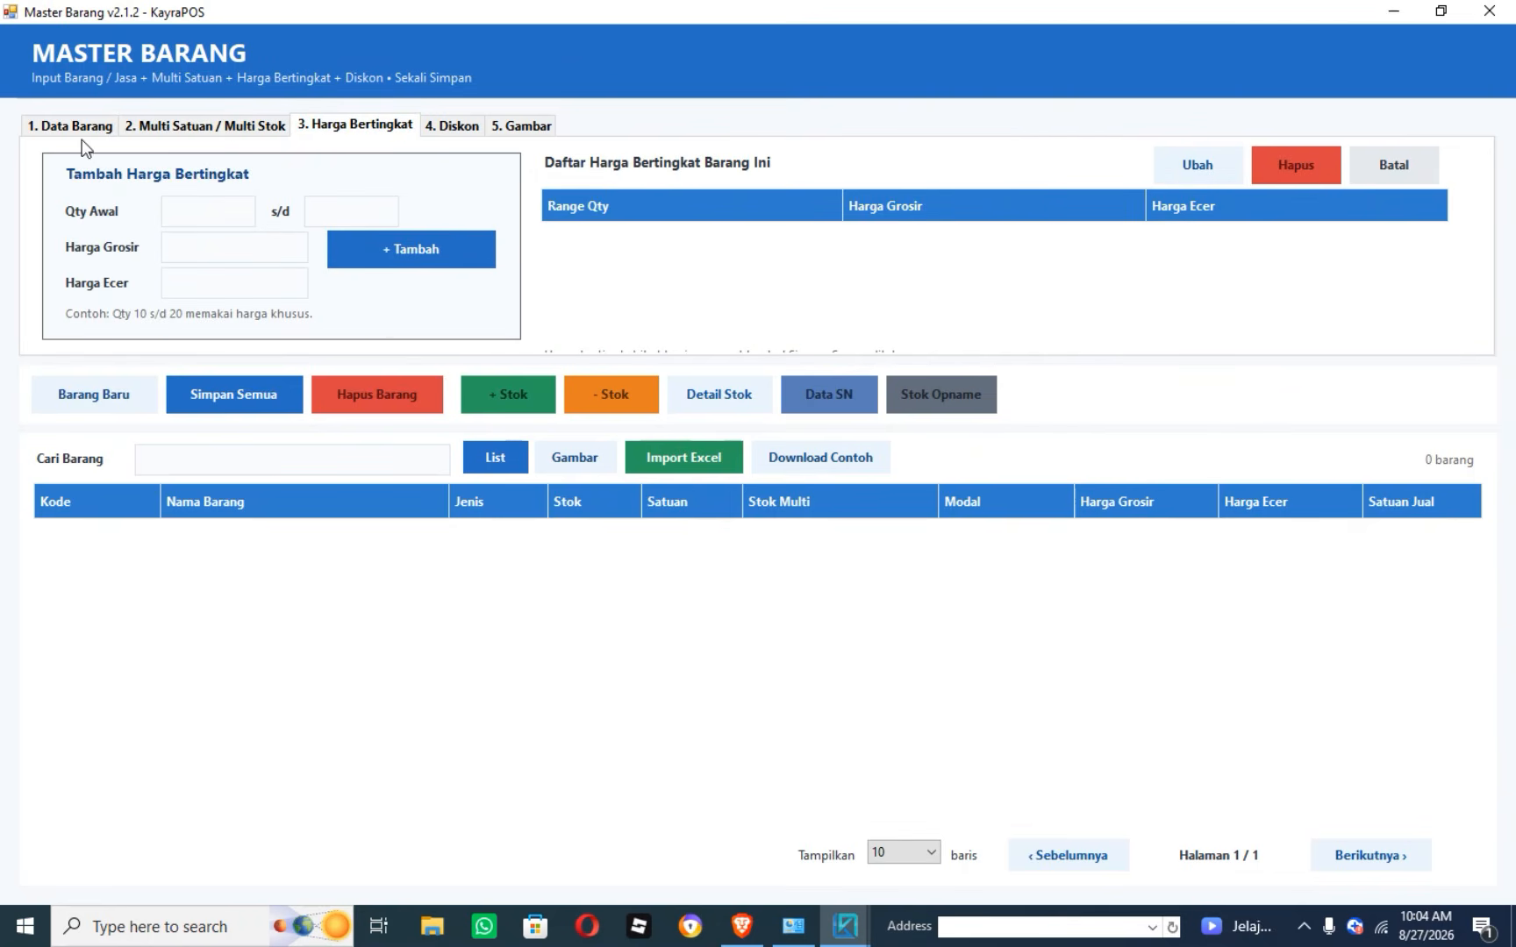
click(84, 124)
click(161, 122)
click(351, 130)
click(452, 125)
click(82, 132)
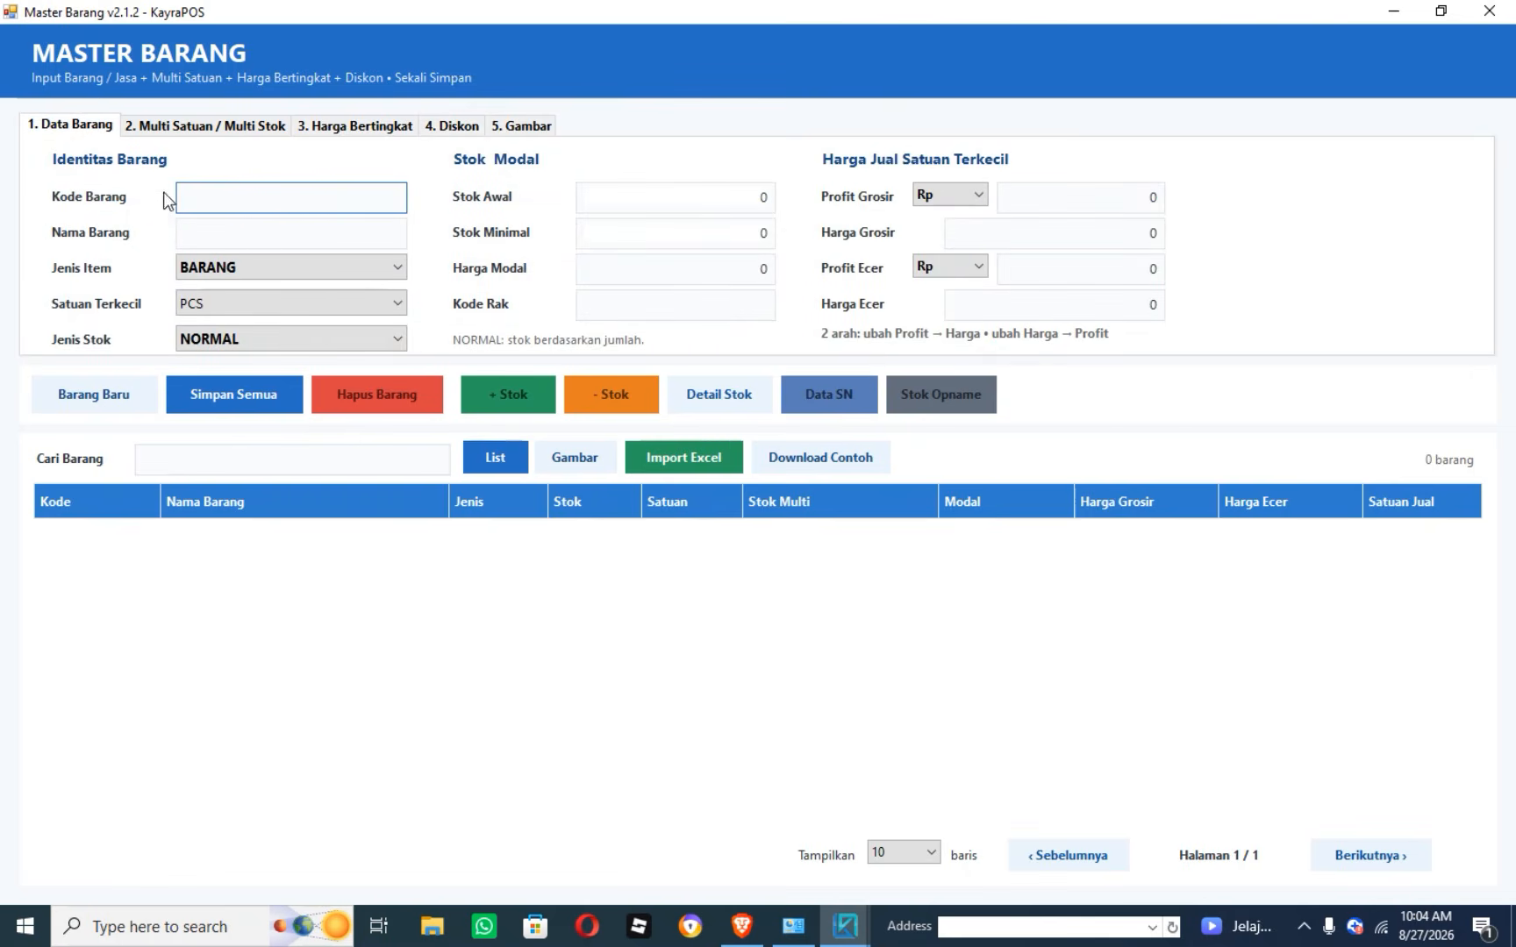
Check the selling unit choices under Multi Satuan, then return to the Kode Barang field.
click(194, 124)
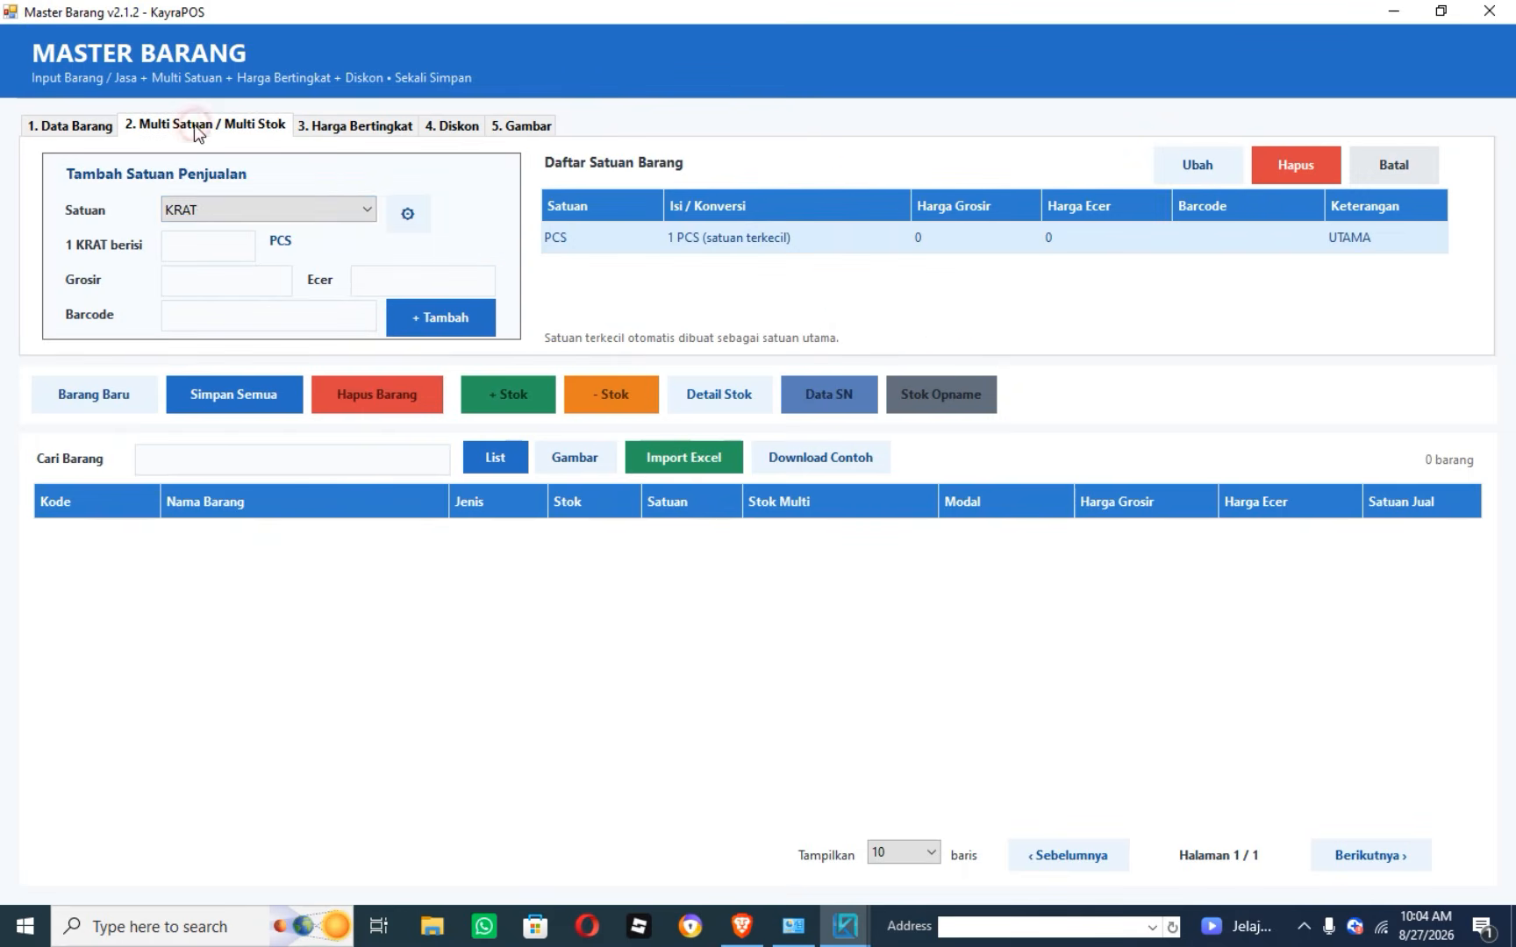
click(361, 212)
click(483, 235)
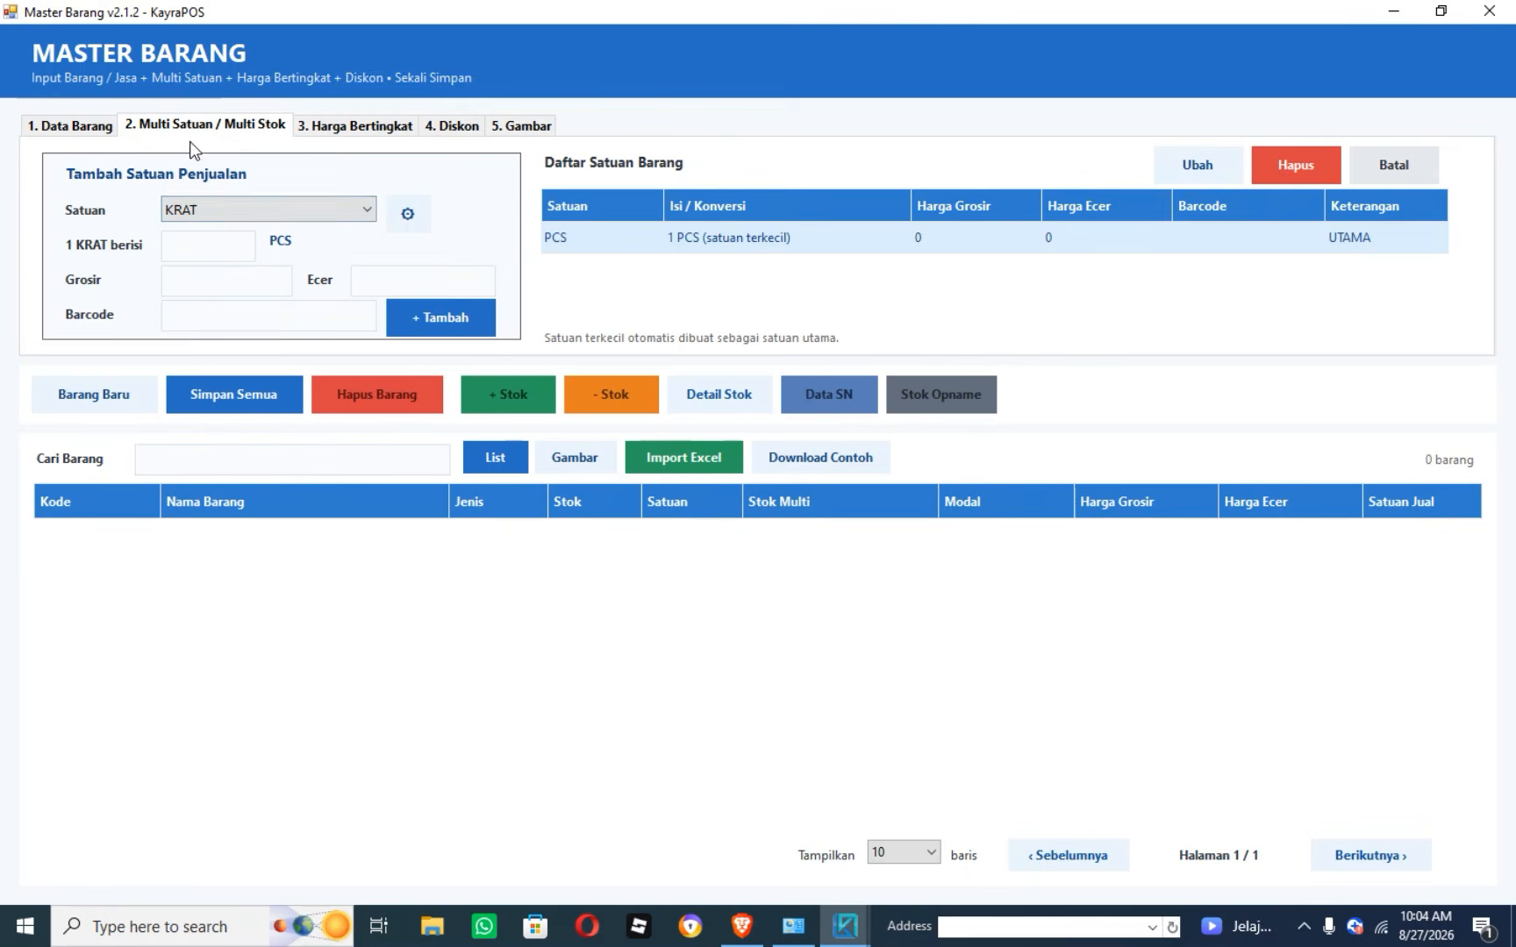
click(61, 122)
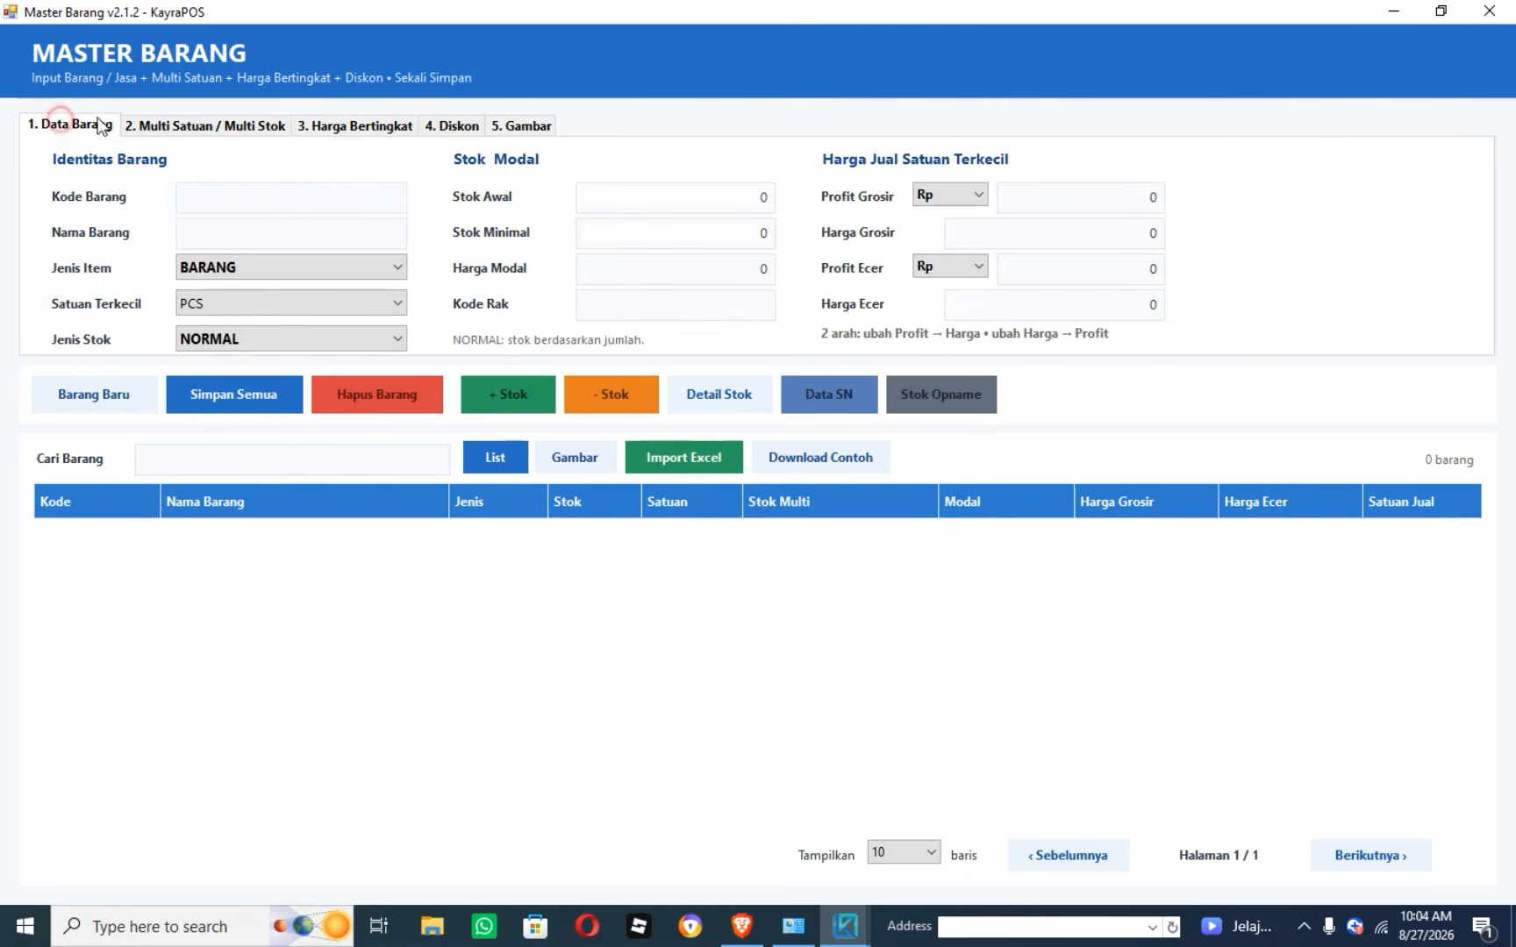
click(208, 193)
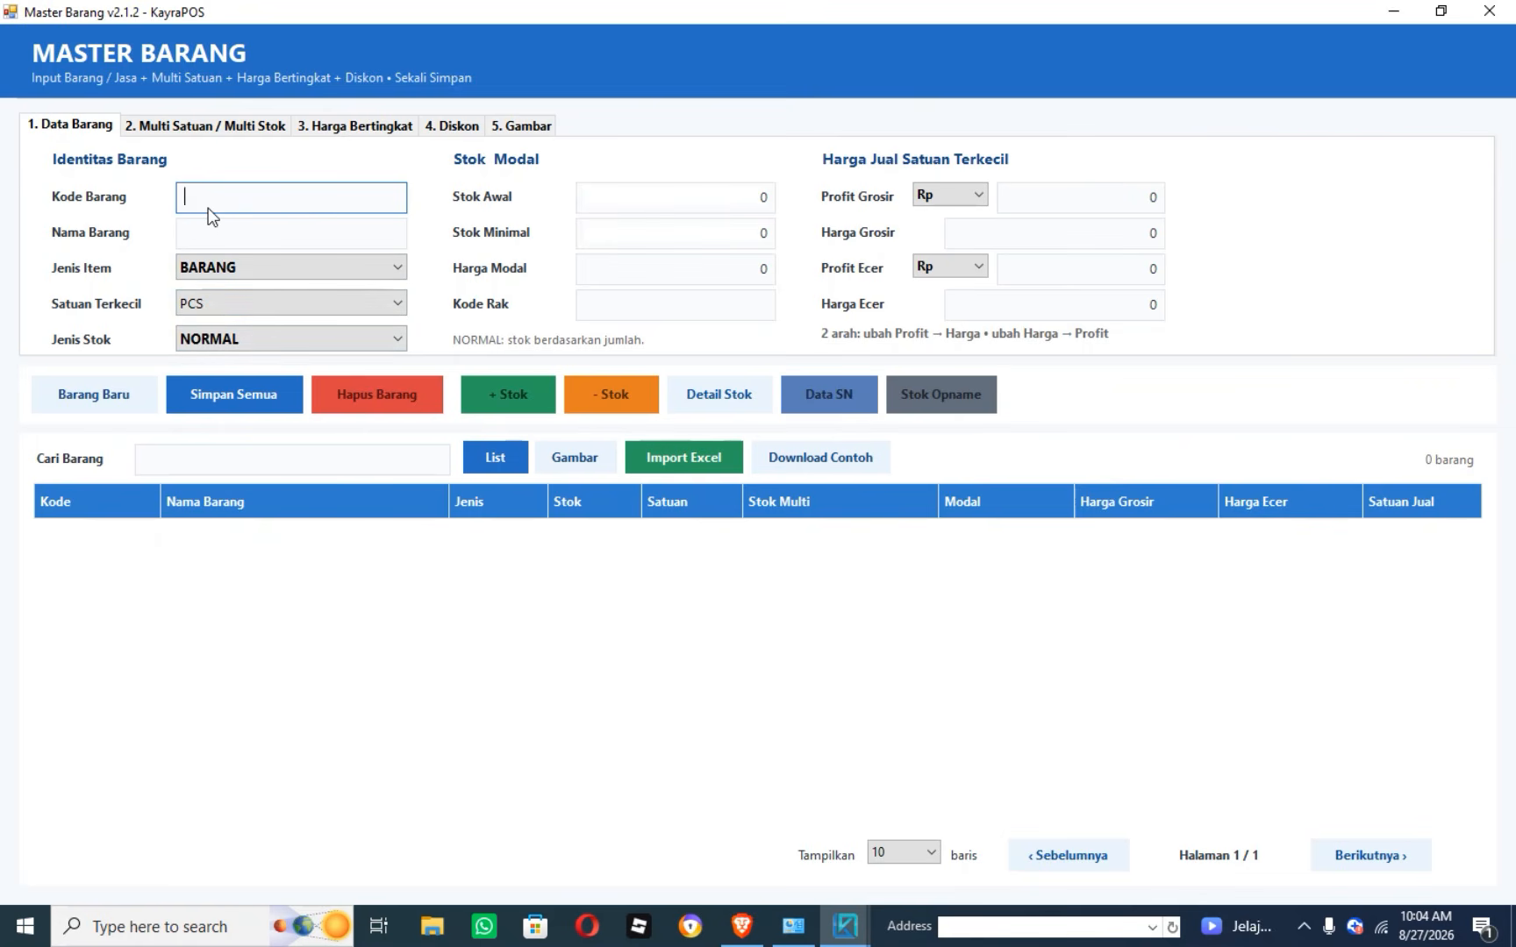
Enter item code 001 and item name SUSU BAGUS.
text(001)
click(227, 229)
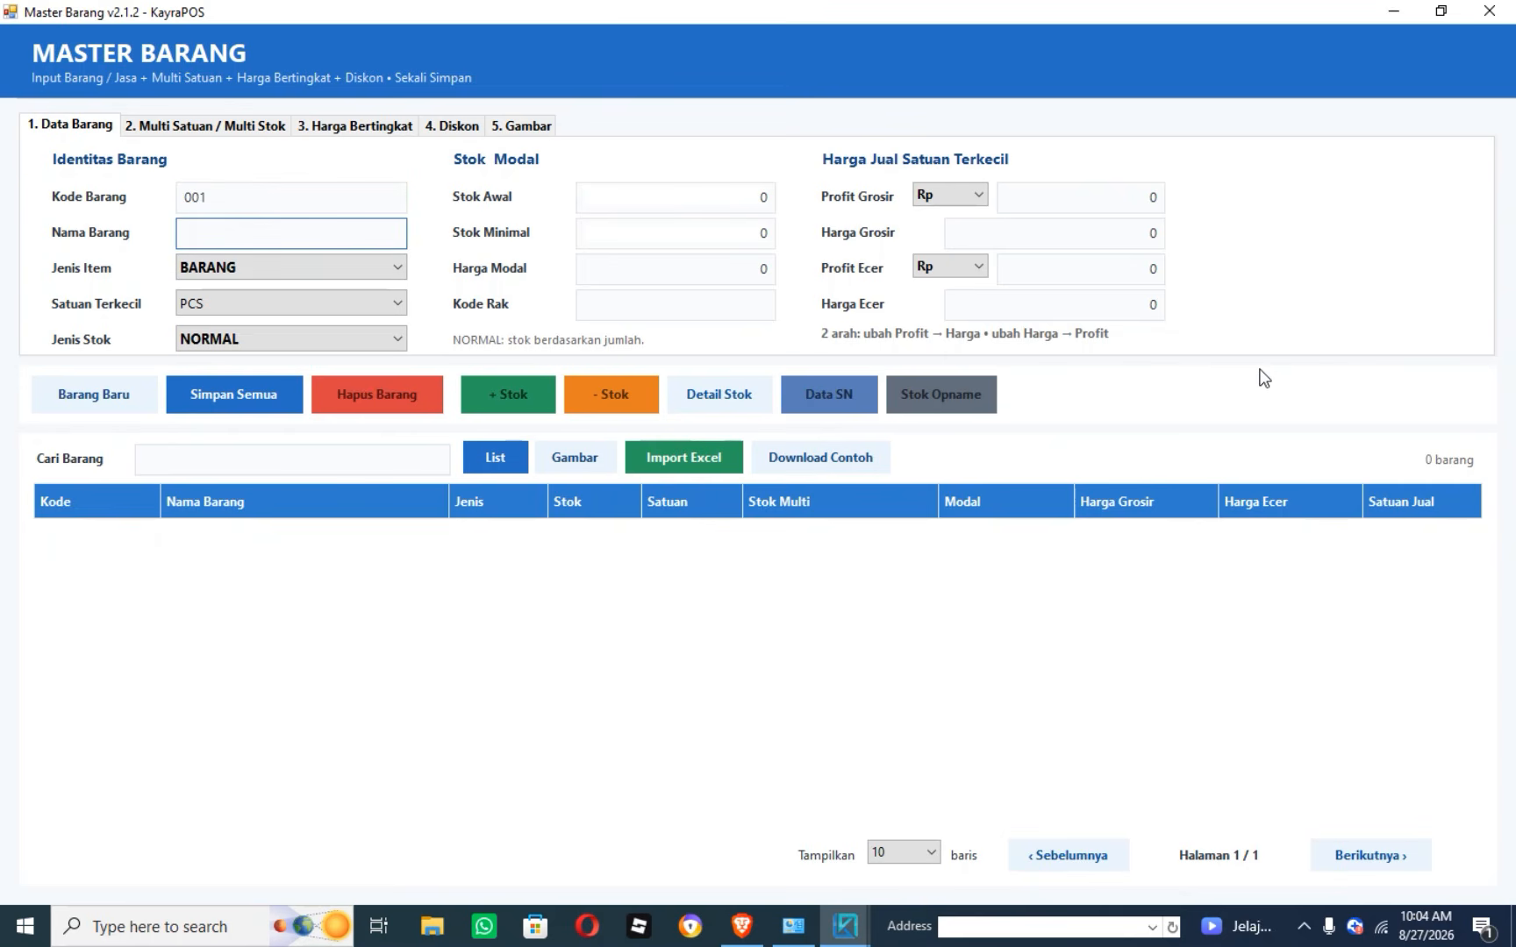
text(SUSU BAGUS)
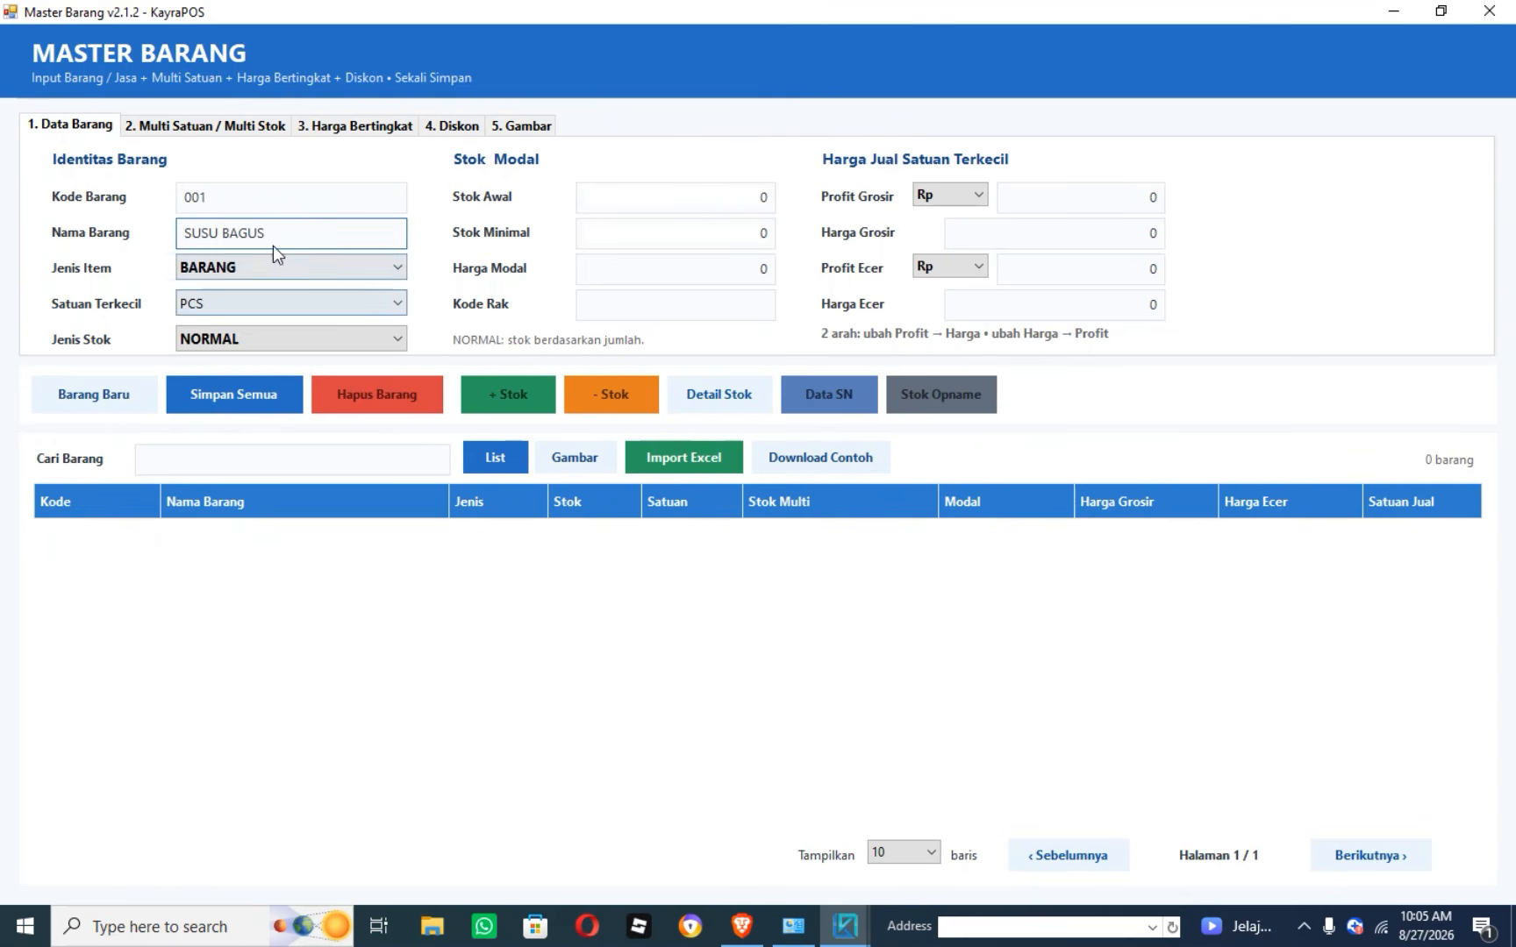
click(214, 194)
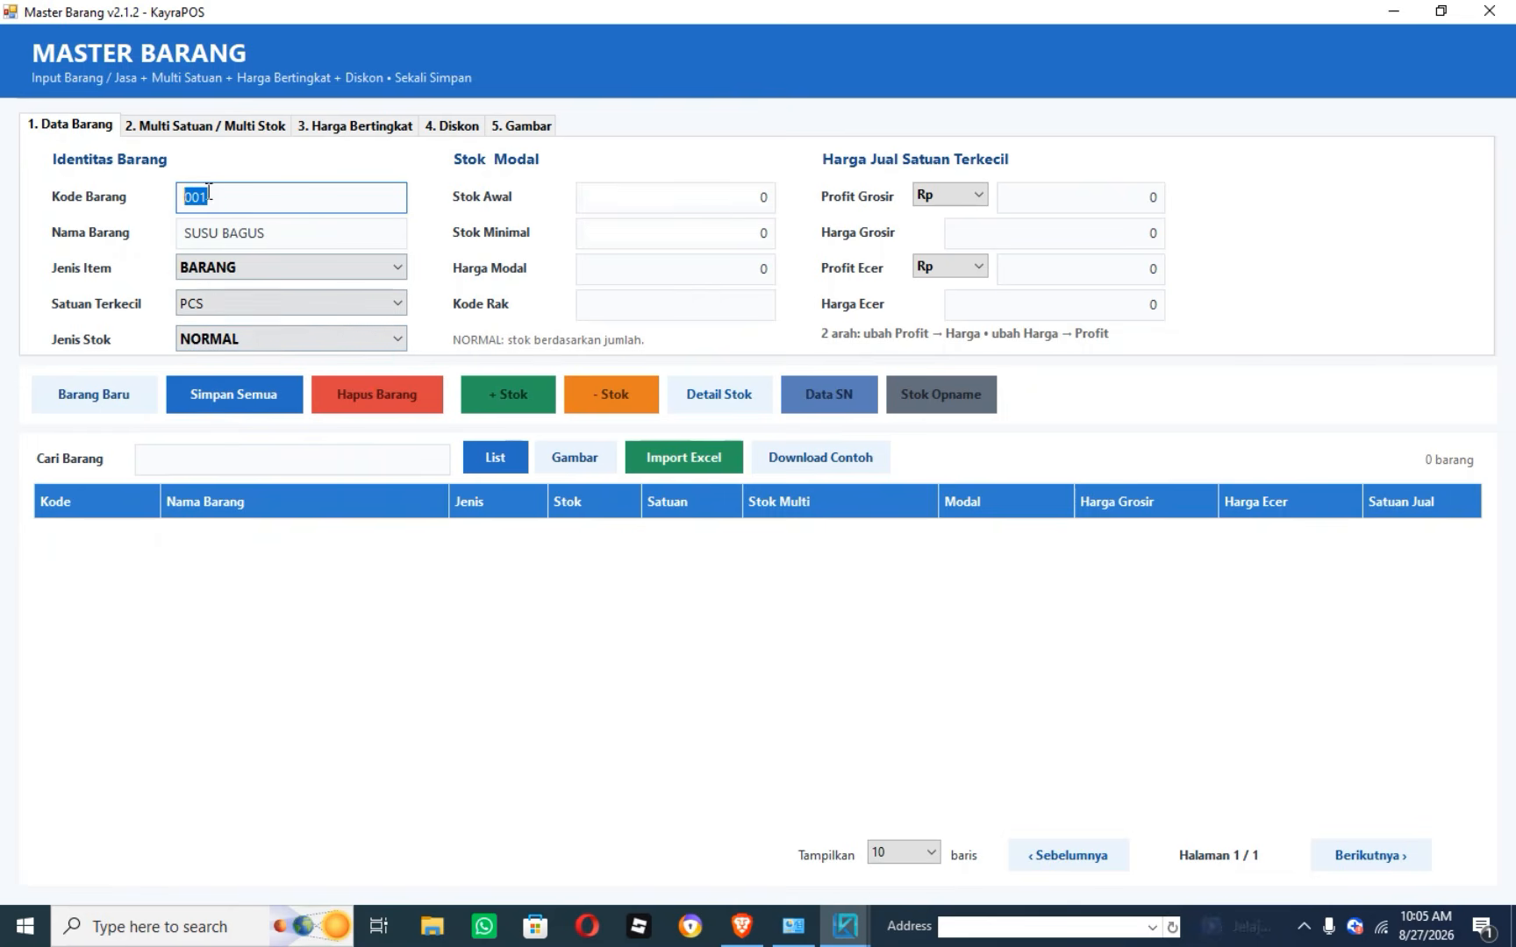
click(205, 211)
drag(219, 195, 149, 197)
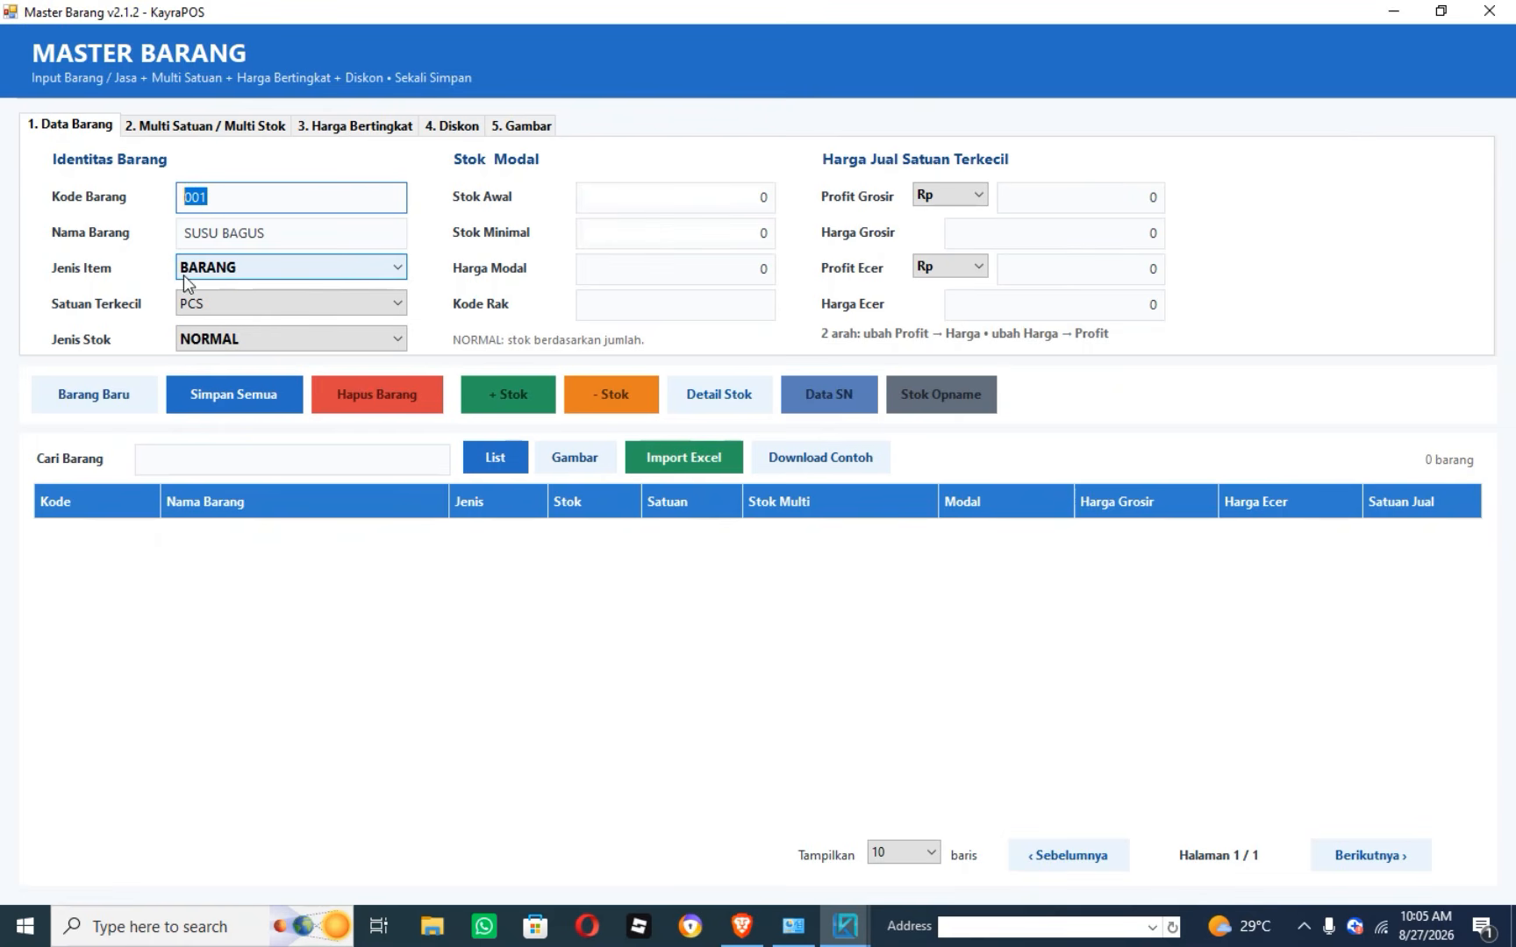
Keep BARANG as the item type and review the stock type choices.
click(371, 271)
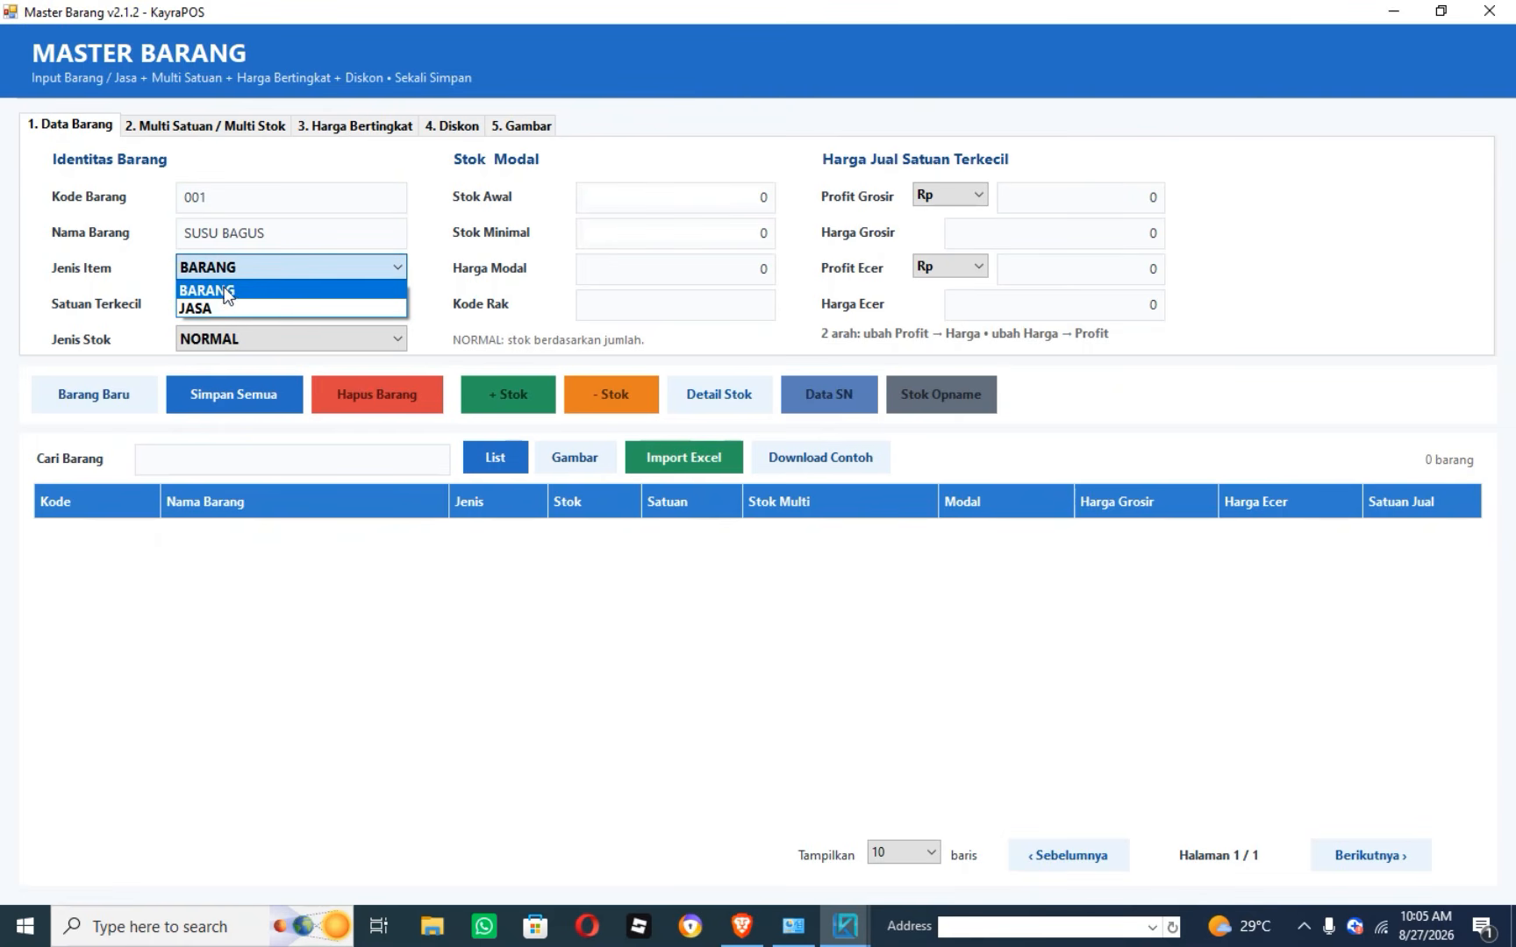
click(264, 232)
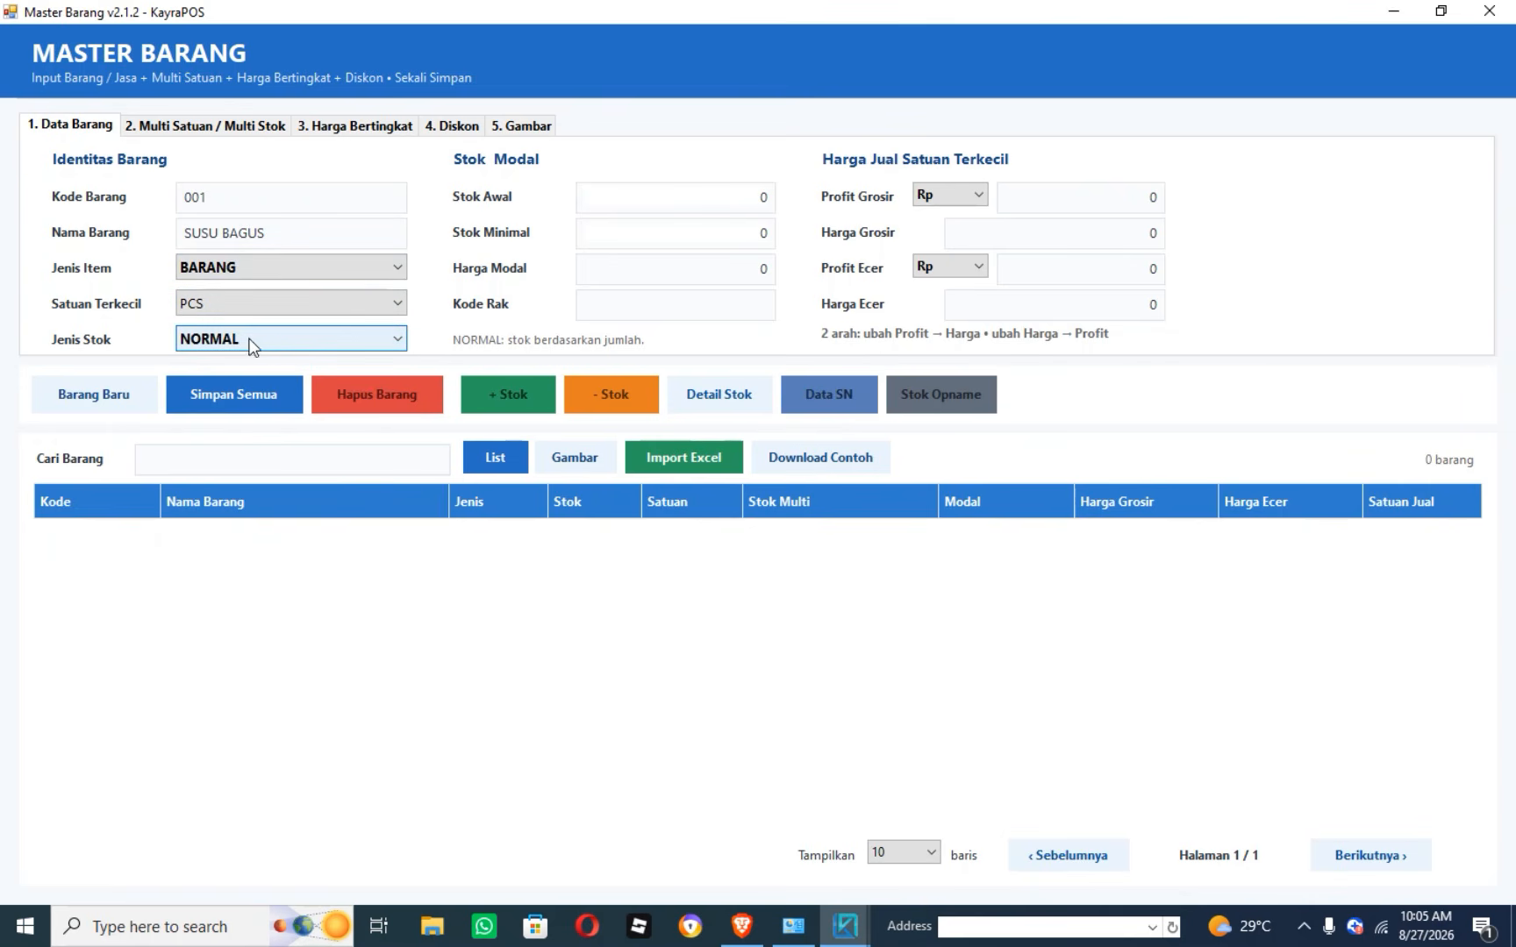
click(281, 338)
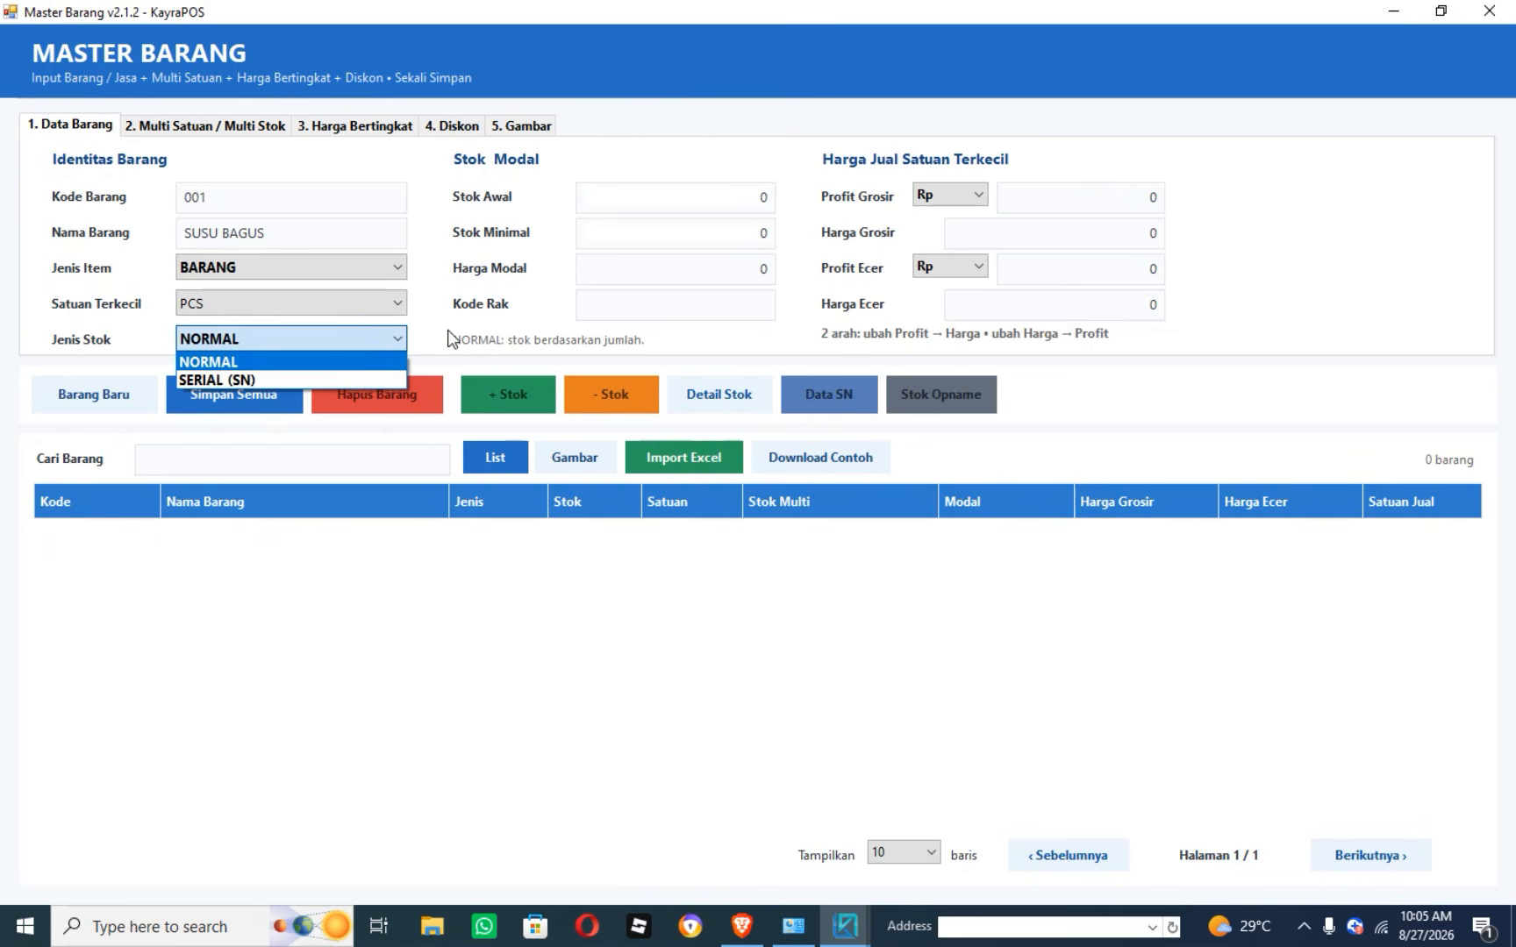
click(424, 334)
click(292, 340)
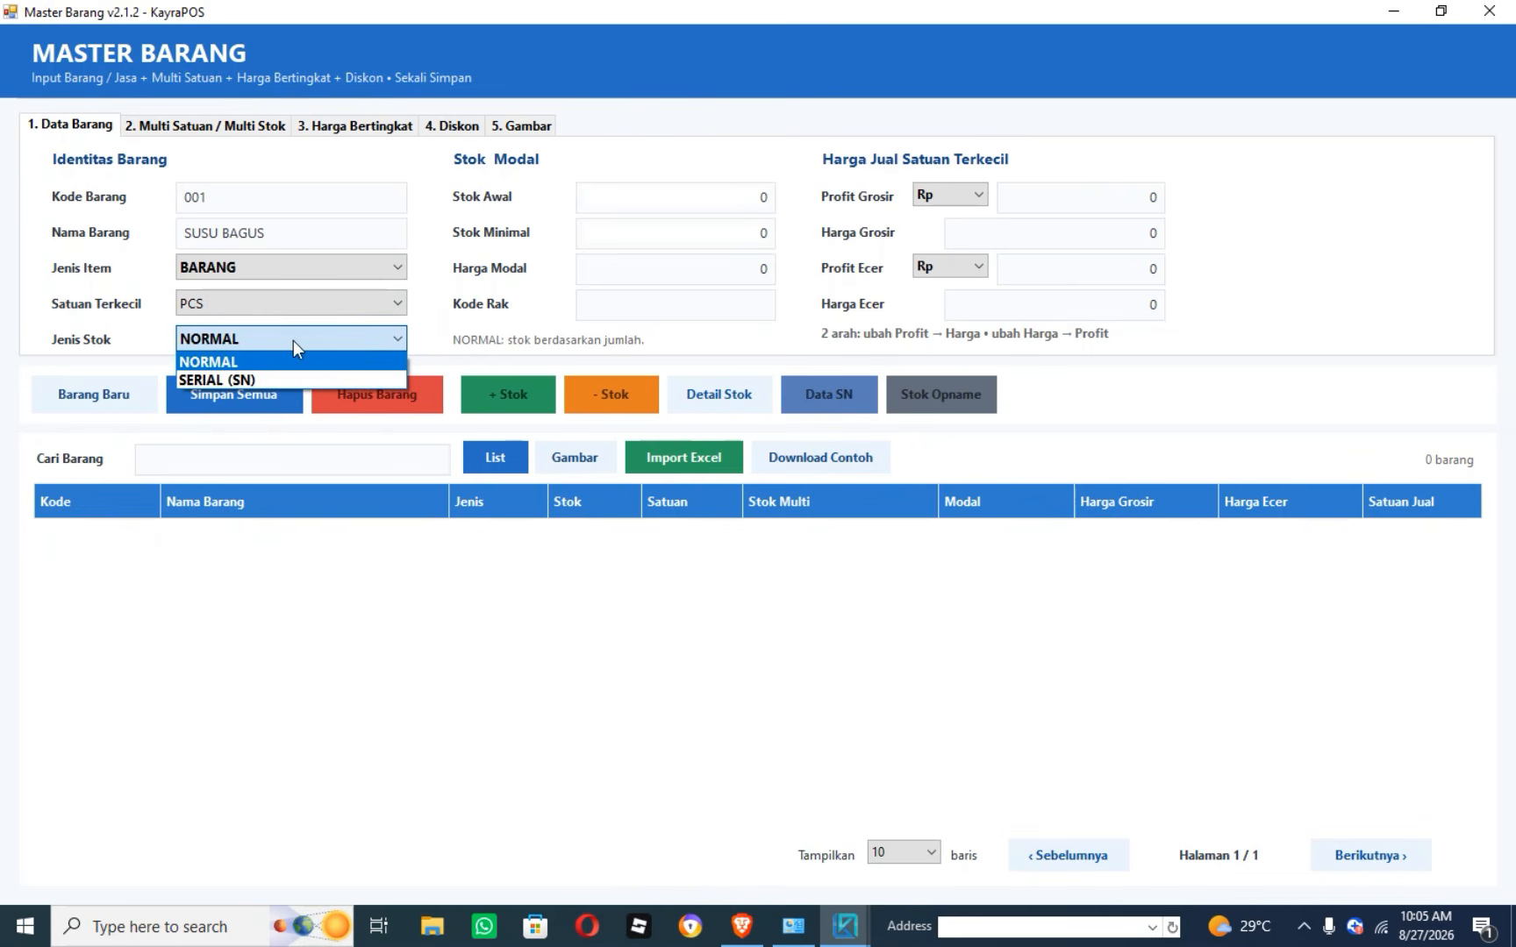
Keep stock type NORMAL and set opening stock 20 and minimum stock 2.
click(250, 362)
click(741, 207)
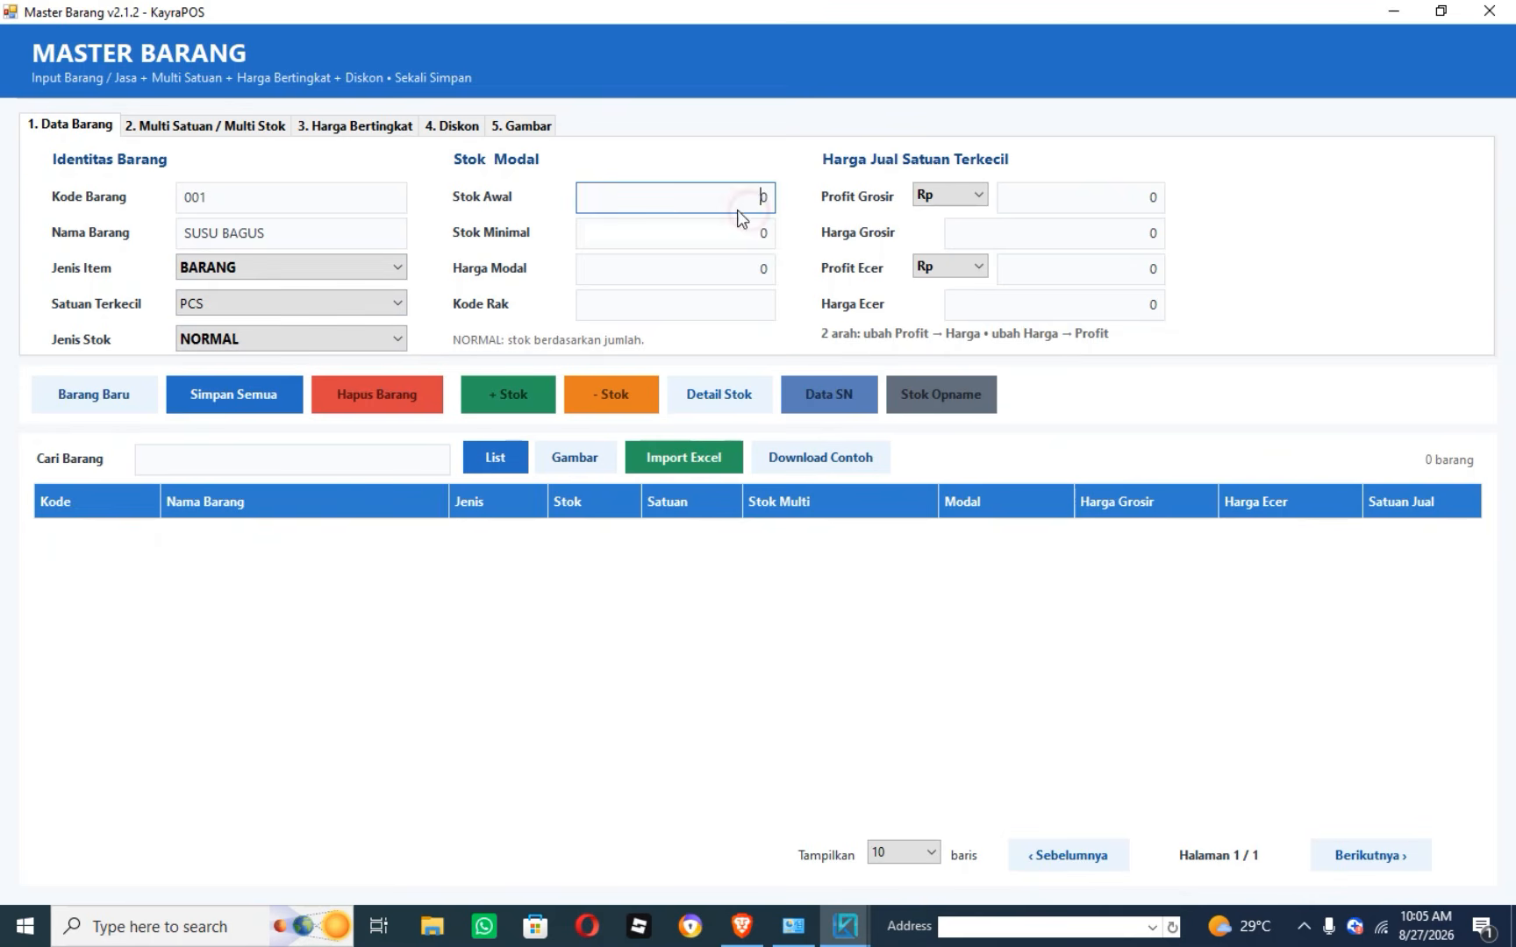
drag(717, 200, 816, 204)
text(20)
click(754, 242)
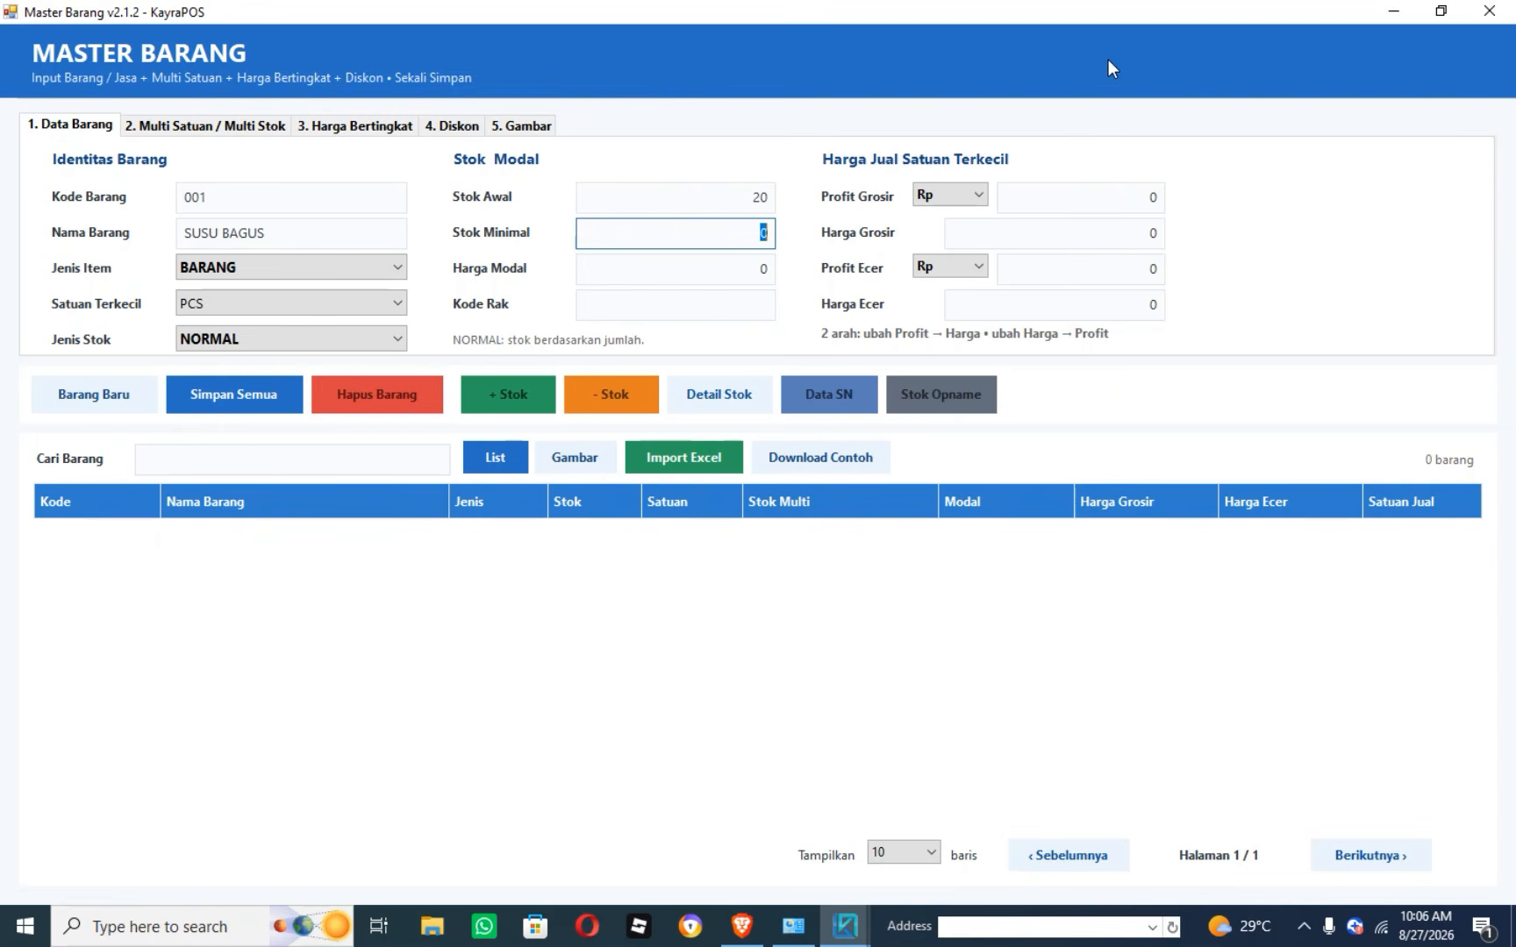
text(2)
Set the cost price (Harga Modal) to 12000.
click(747, 271)
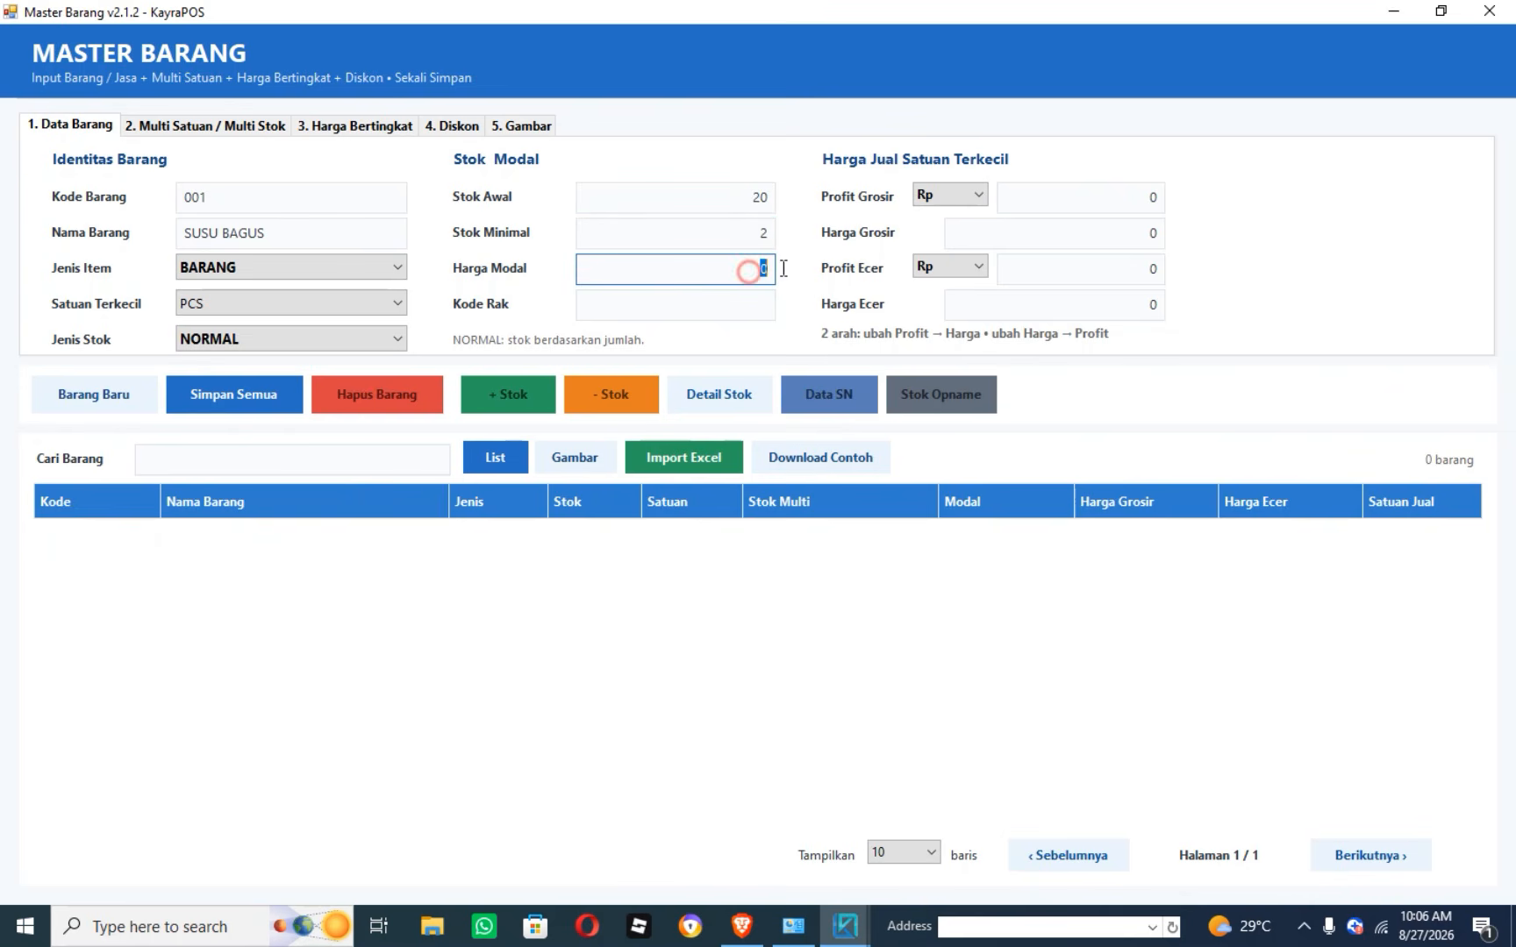
click(194, 307)
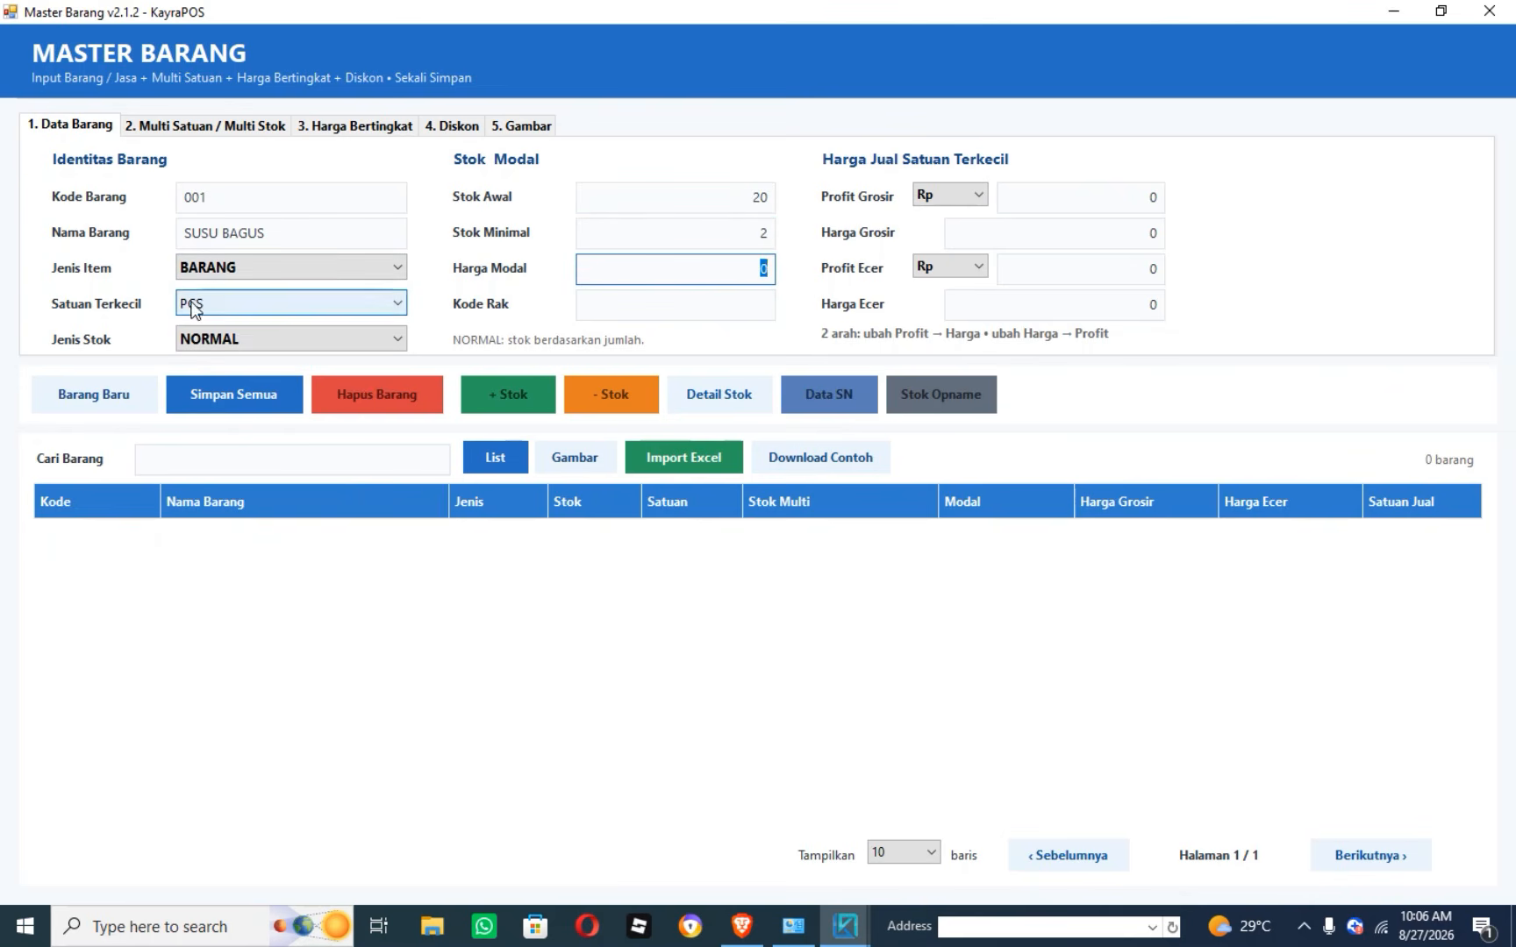
click(743, 270)
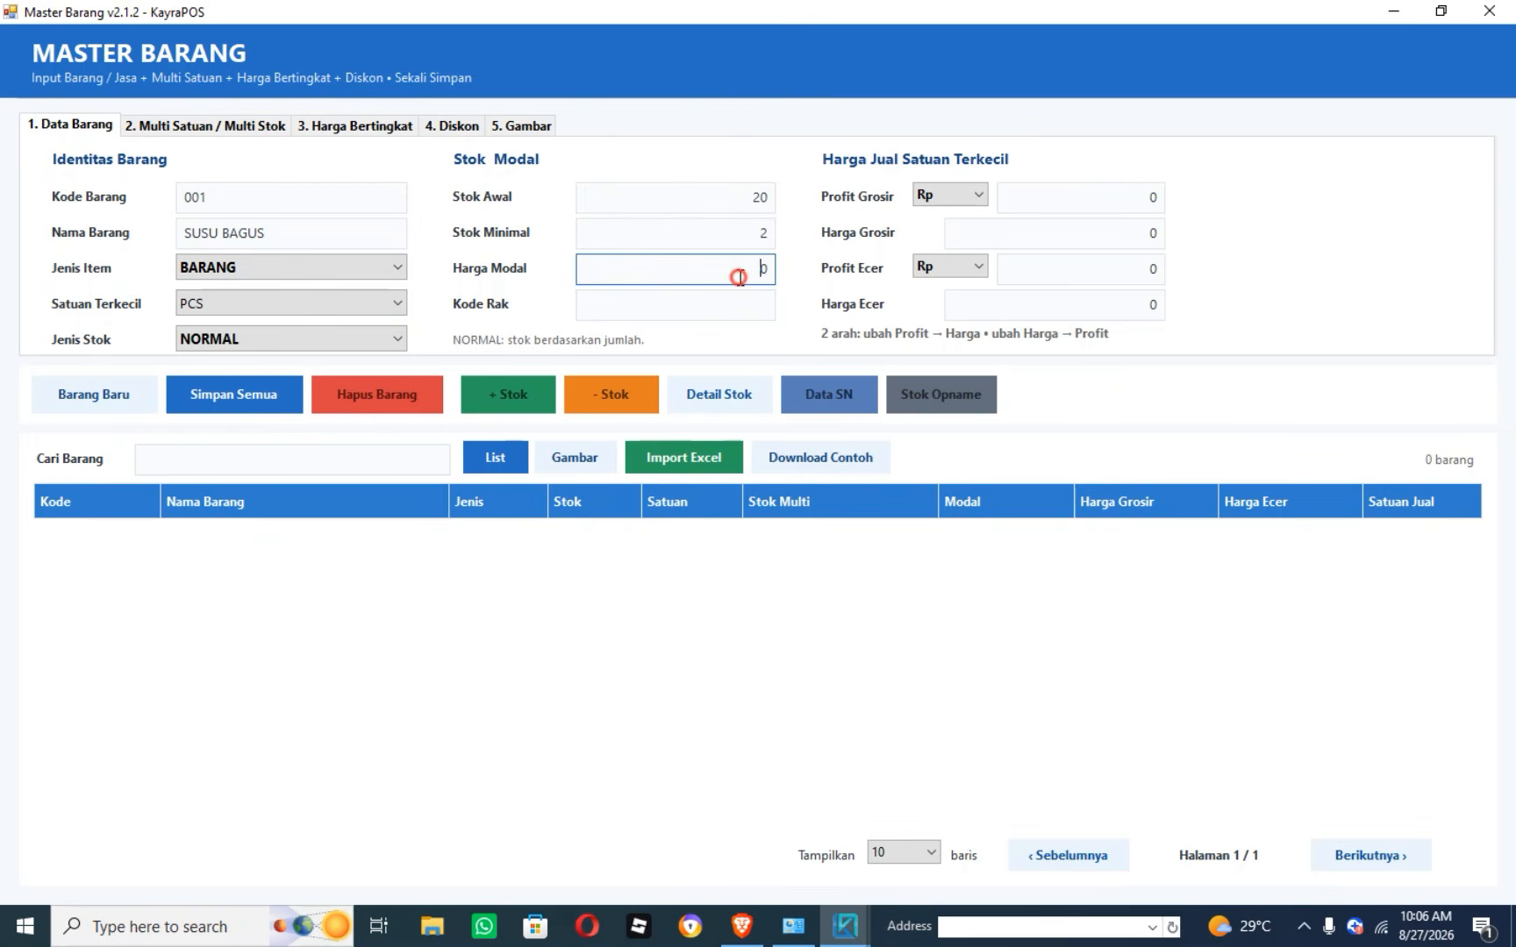
double_click(746, 267)
text(120000)
click(694, 305)
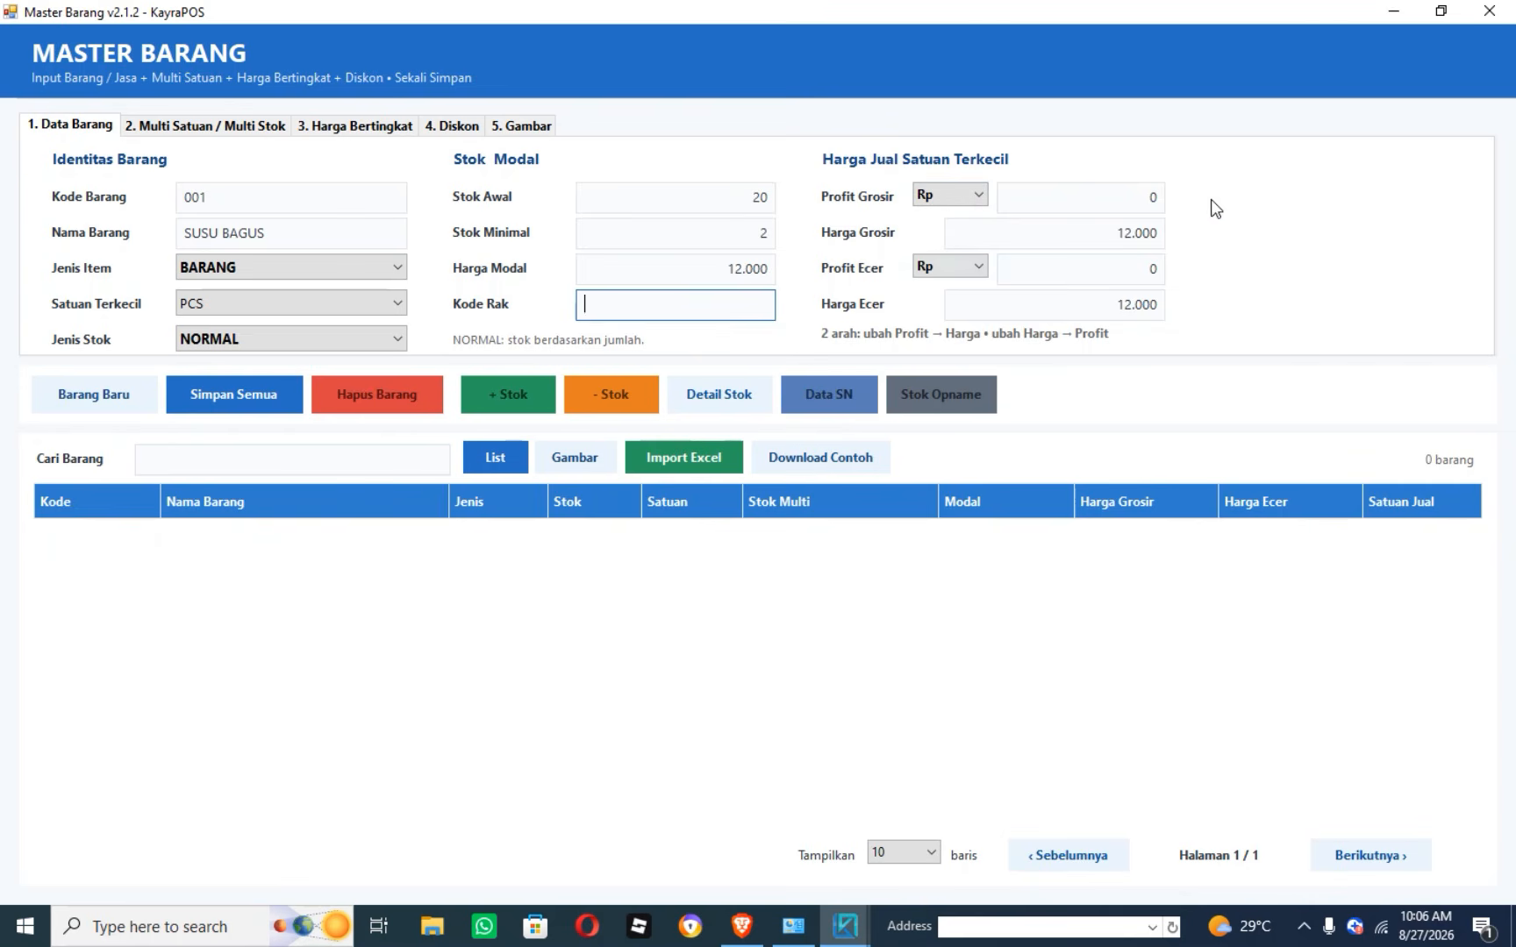
Keep rupiah as the profit type and try profit amounts 1000 wholesale and 2000 retail.
click(978, 194)
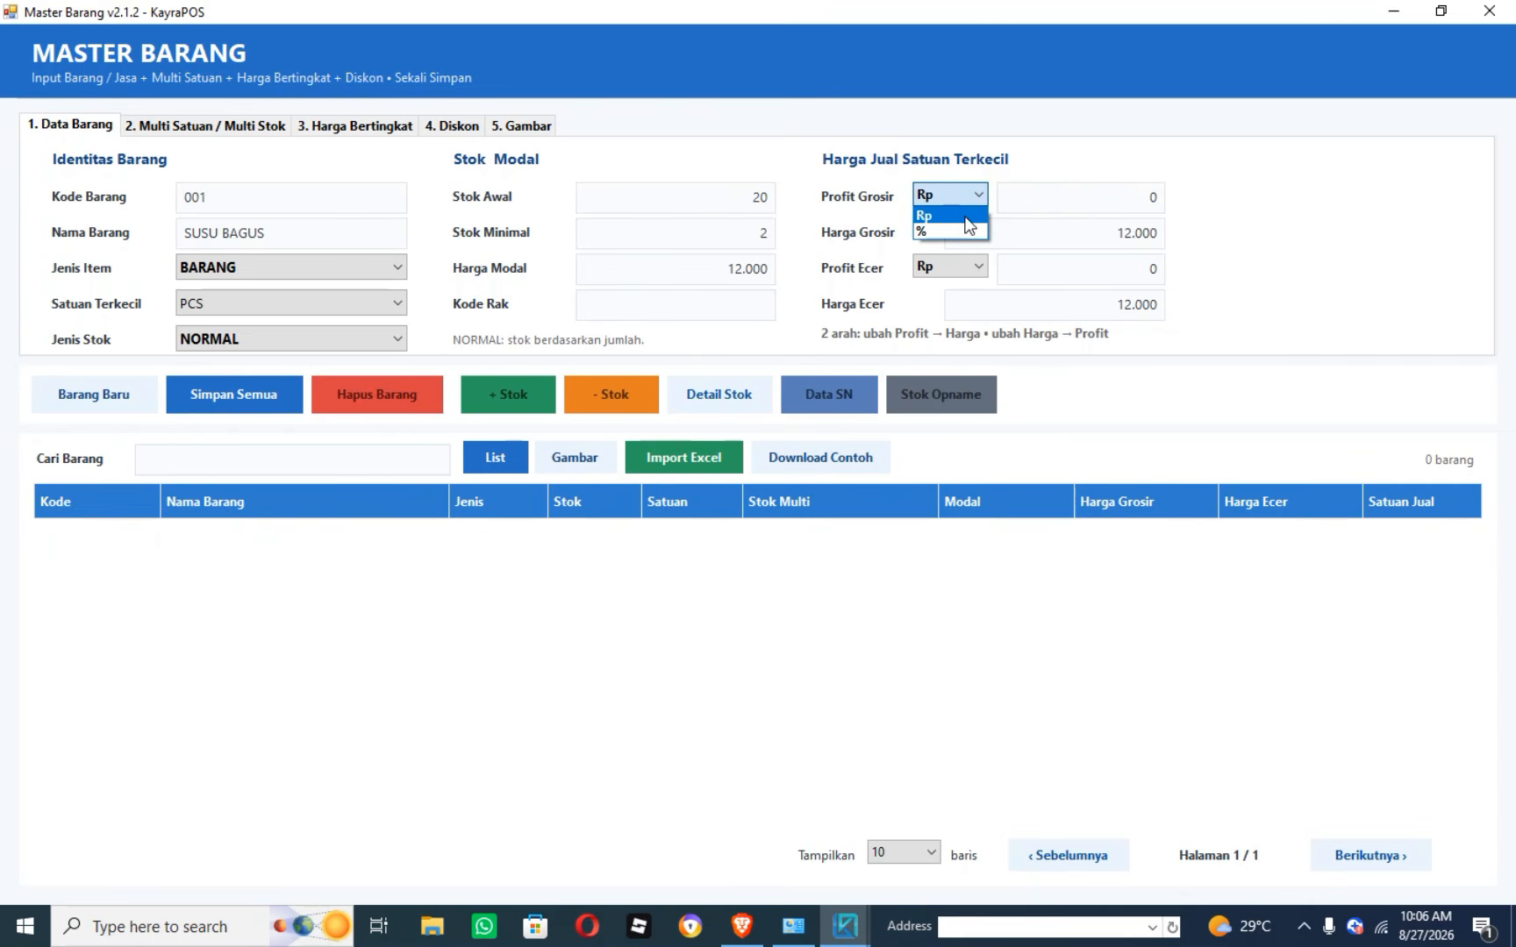
click(961, 218)
click(1119, 198)
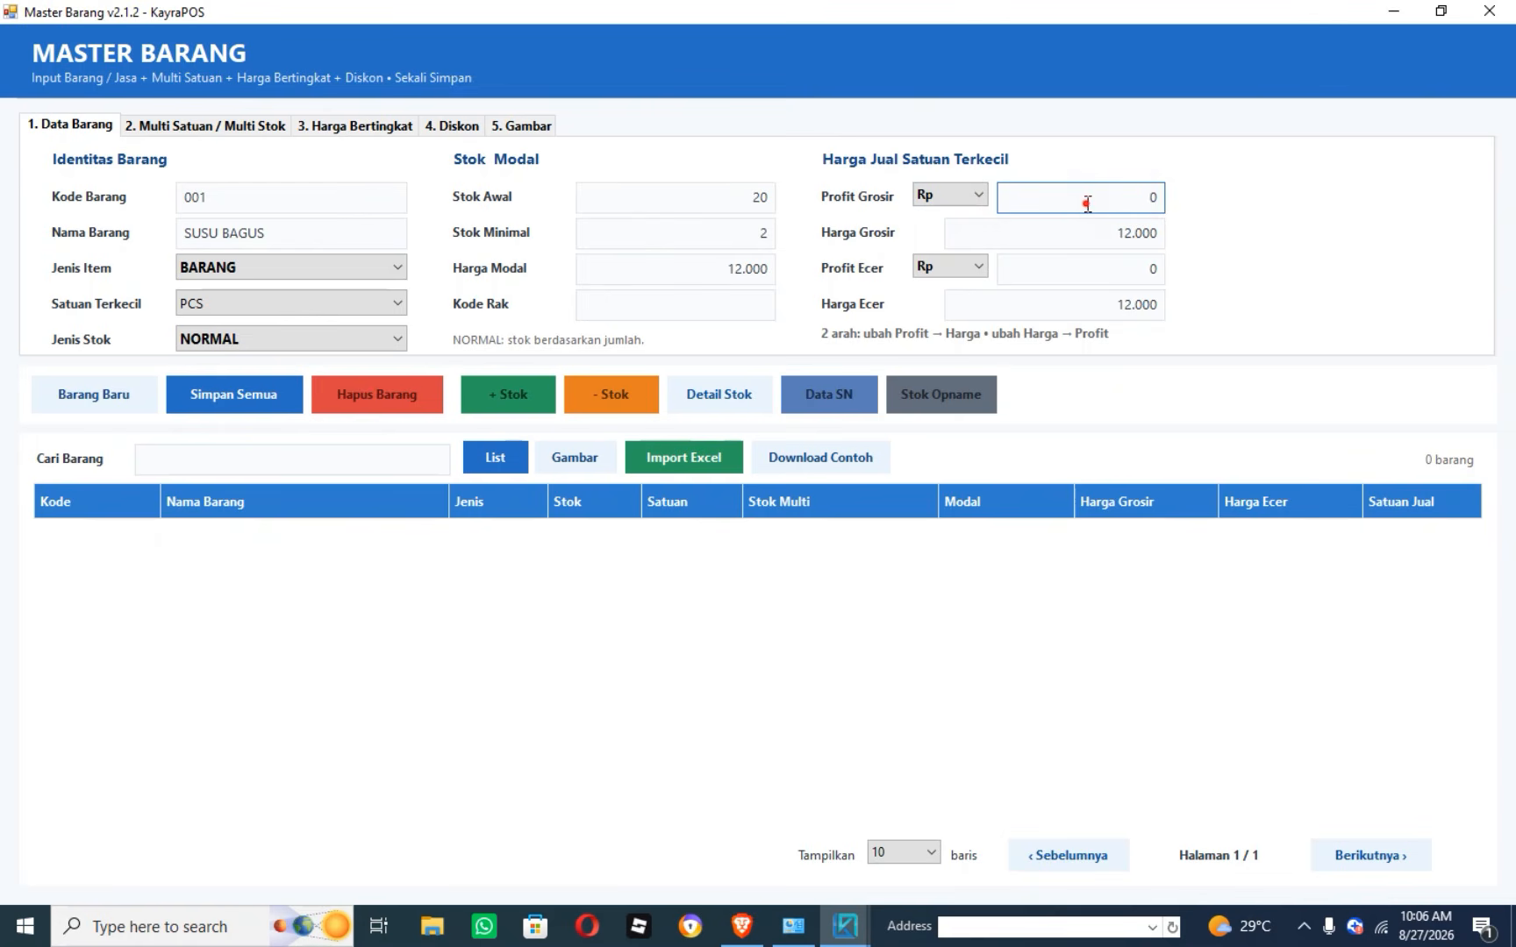
click(1088, 201)
text(1000)
click(1147, 266)
text(2000)
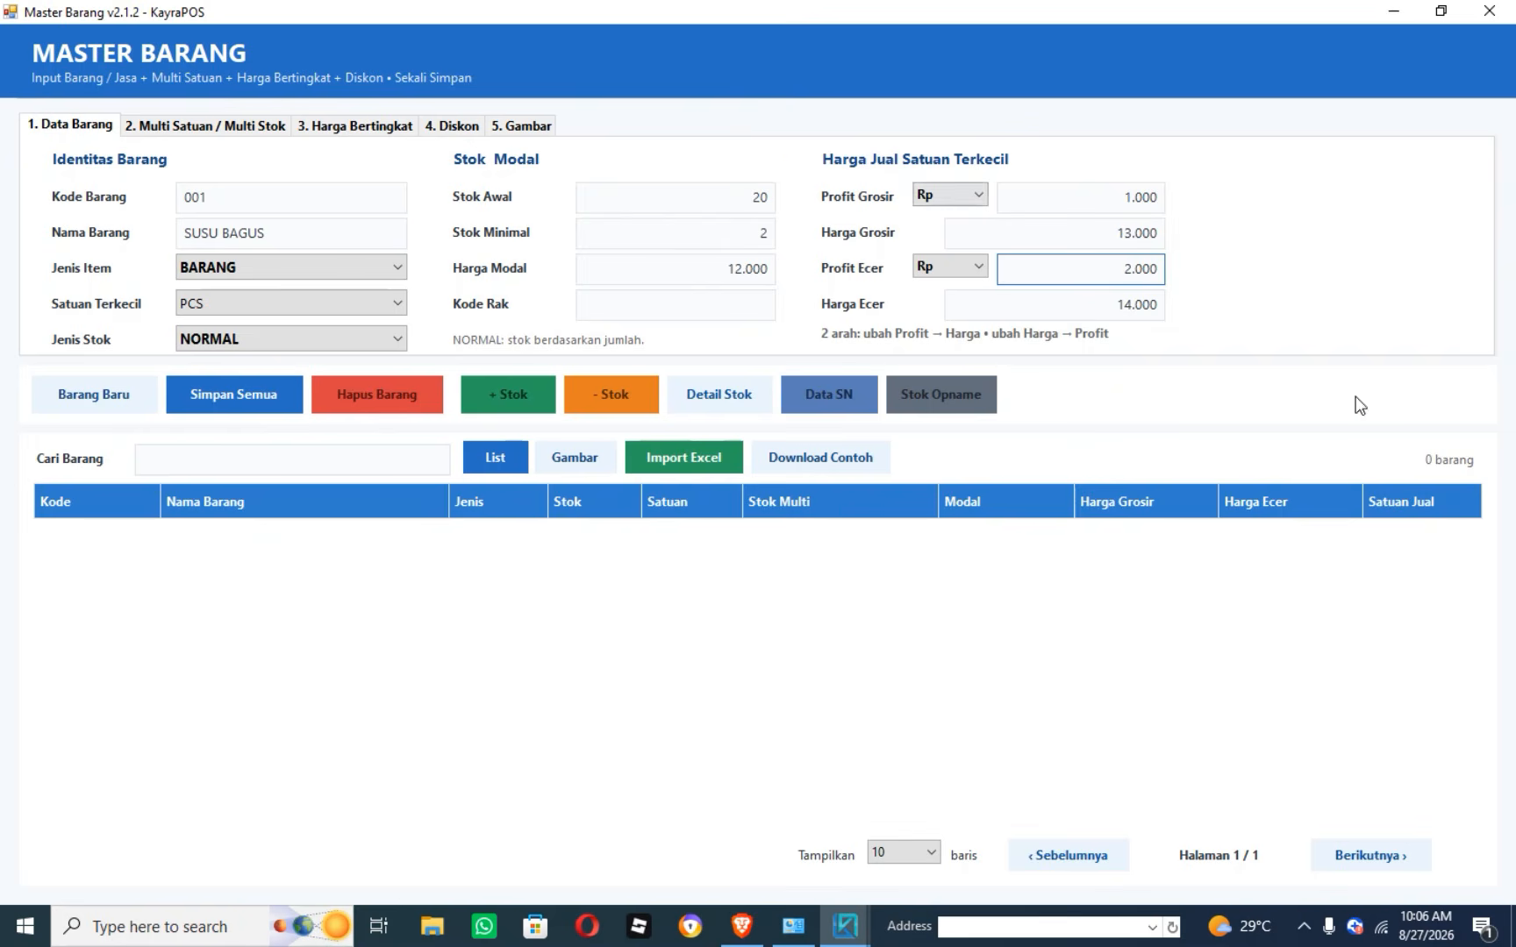
Enter wholesale price 12500 and retail price 13.500 directly.
click(1120, 231)
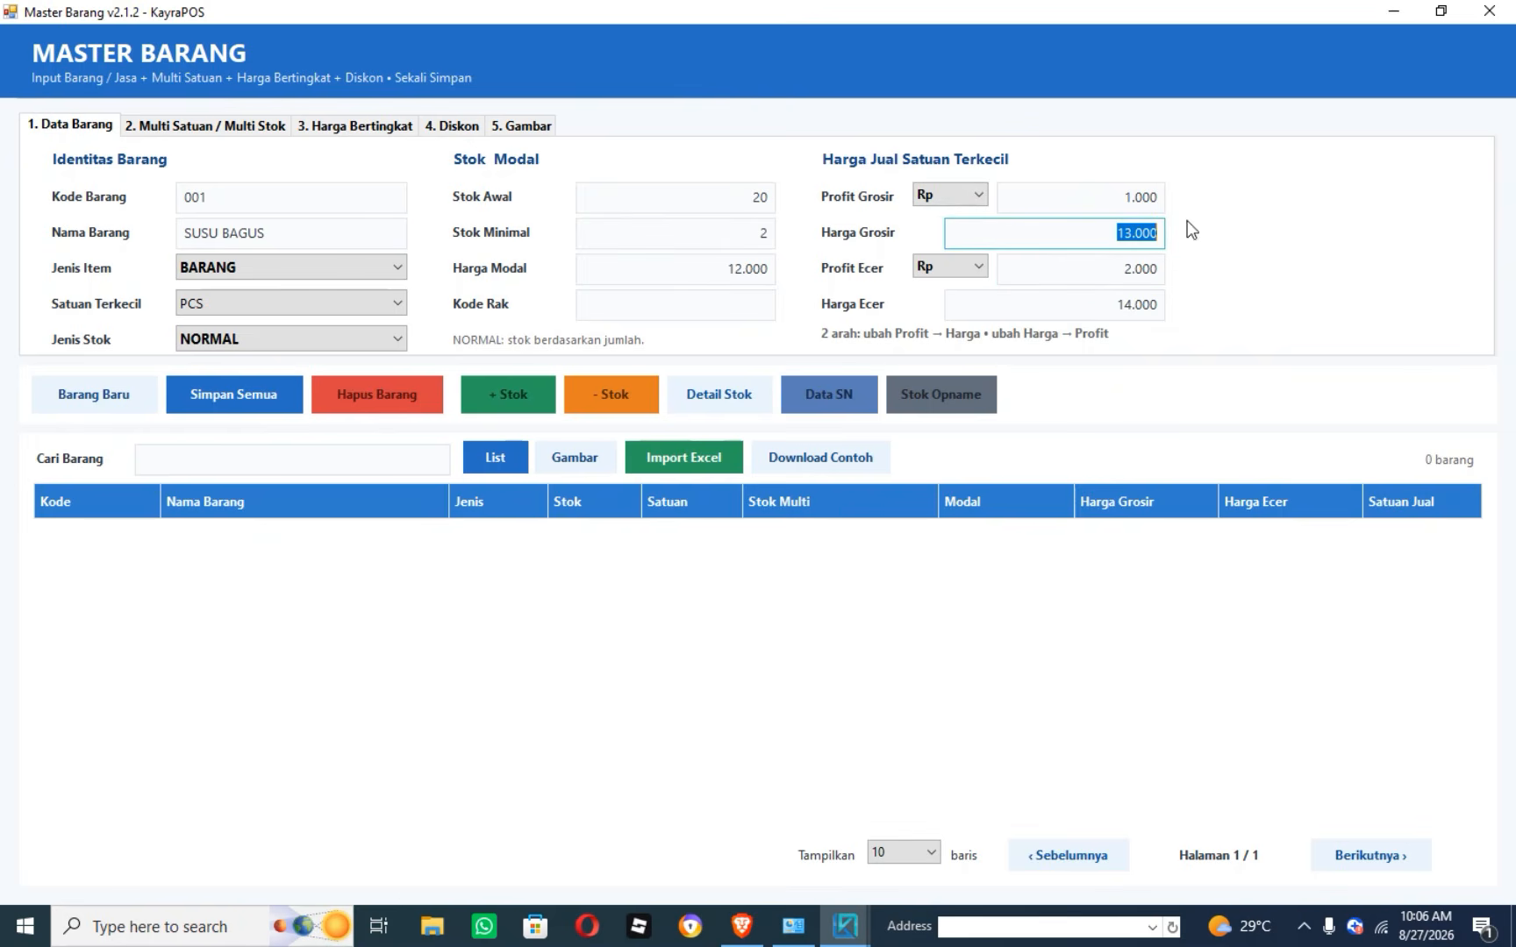
text(12500)
drag(1106, 234, 1255, 242)
text(9000)
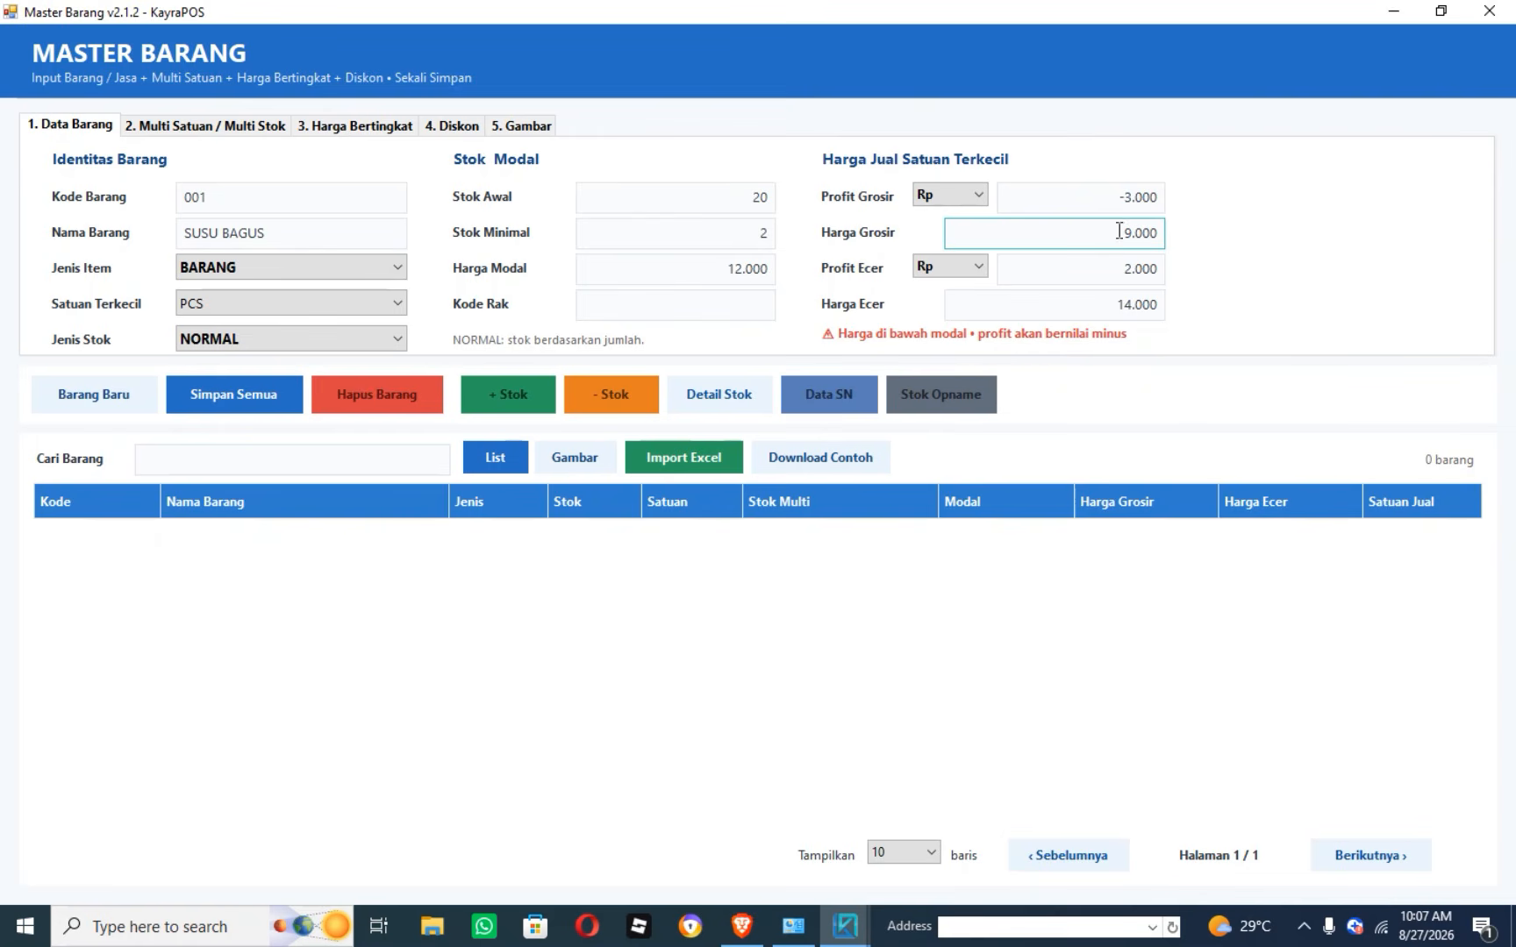
drag(1116, 233, 1222, 246)
text(12500)
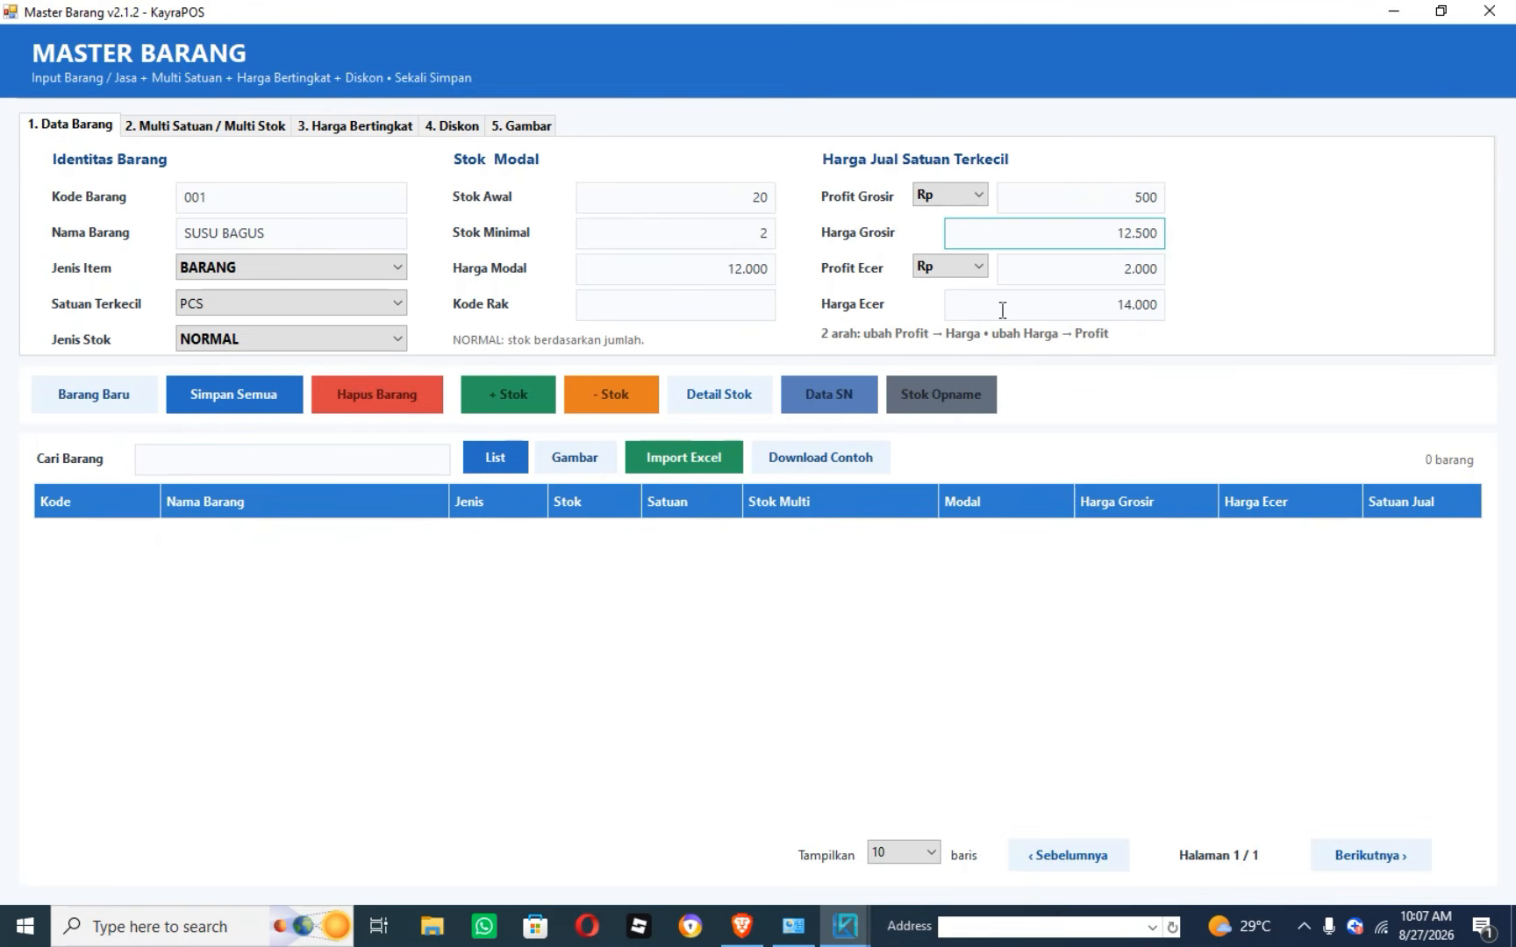
drag(1108, 306, 1157, 306)
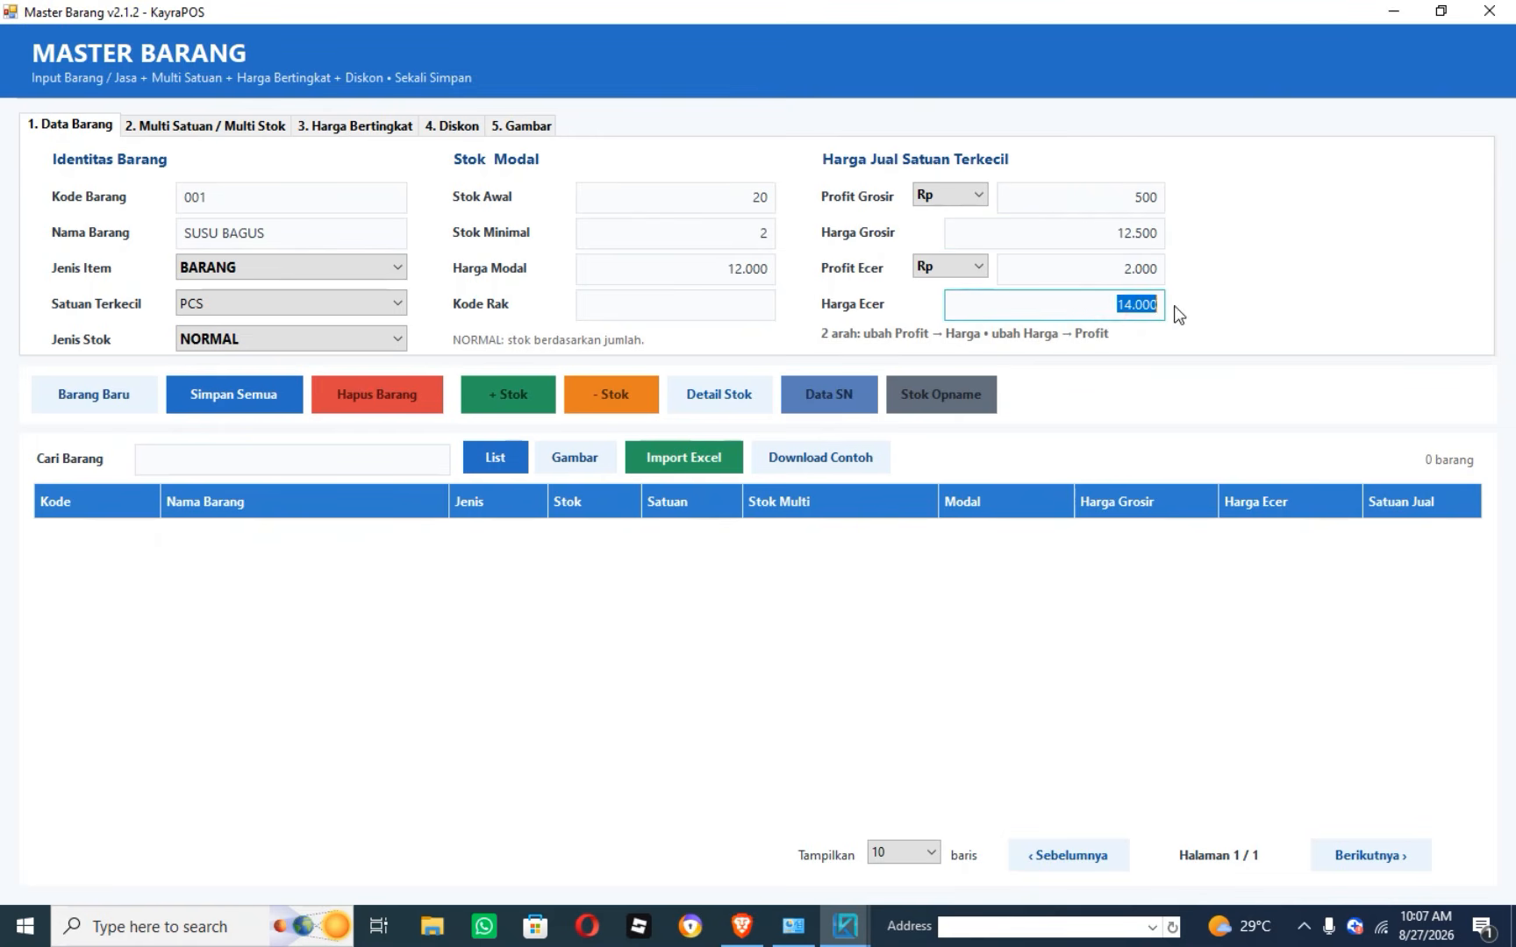
text(13.500)
Check the resulting wholesale profit 500 and retail profit 1.500.
drag(1123, 196, 1208, 193)
drag(1096, 269, 1226, 281)
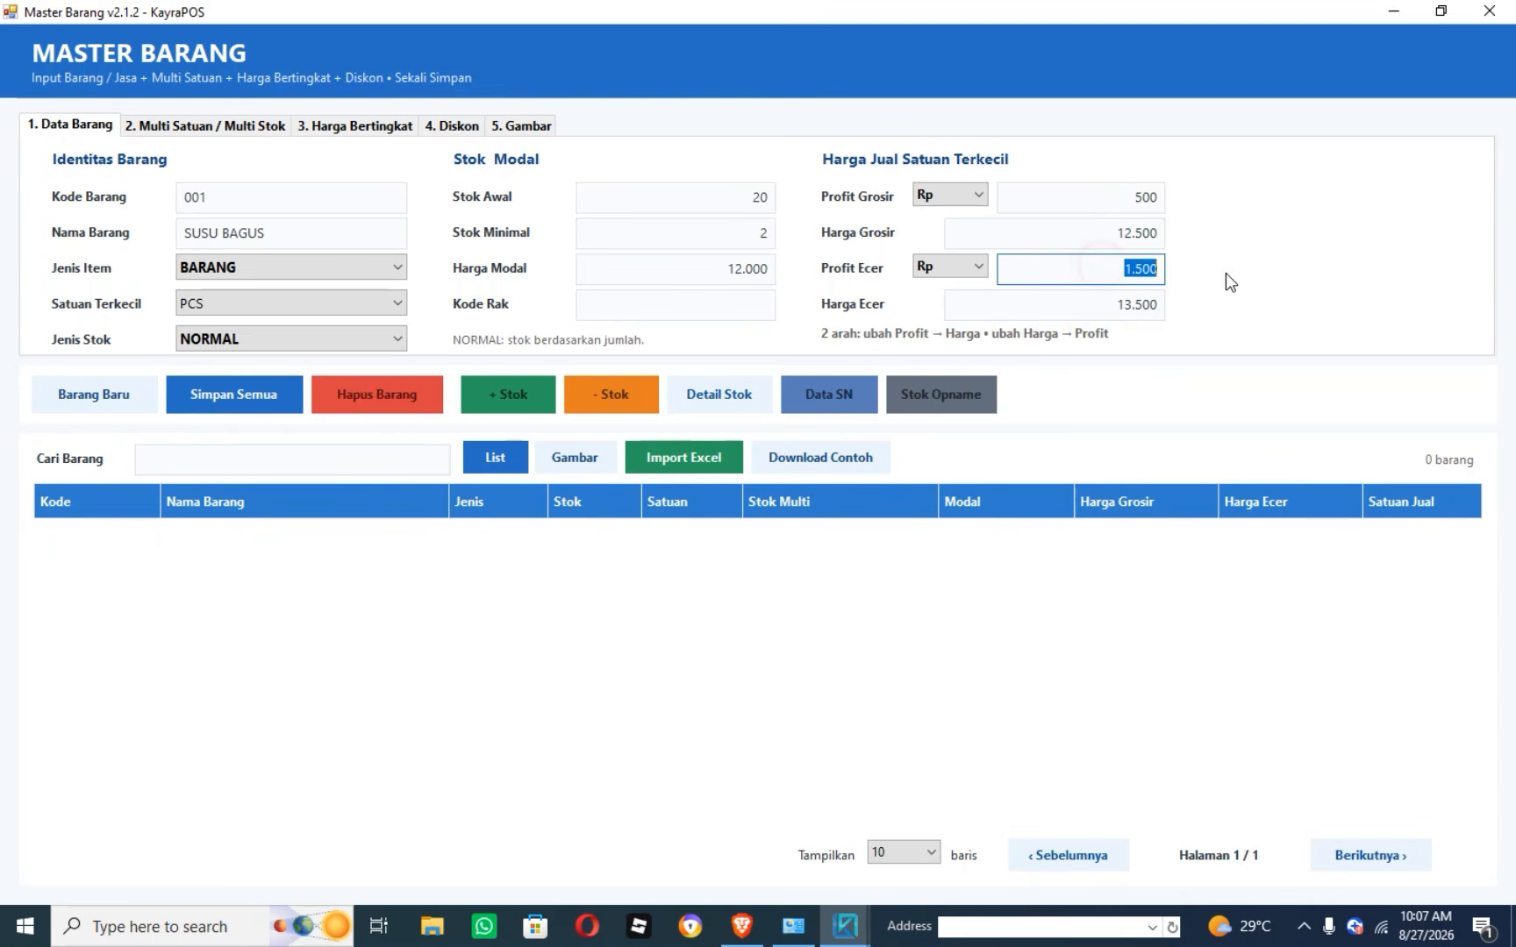
click(1137, 202)
drag(1121, 271, 1168, 271)
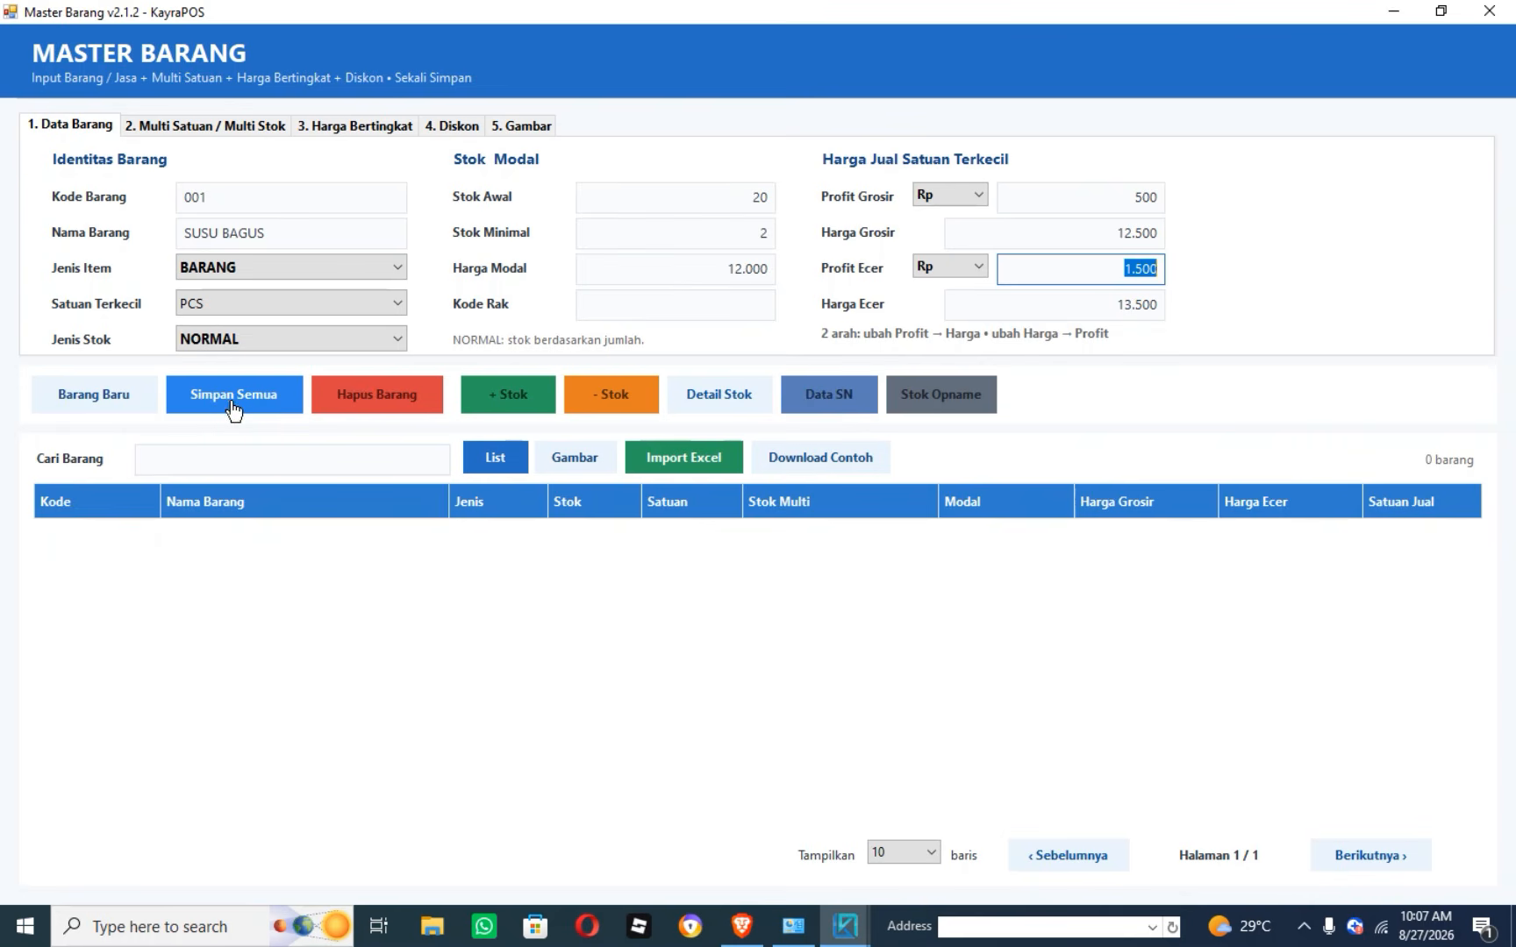
Review the Multi Satuan tab, return to Data Barang, and confirm saving SUSU BAGUS.
click(178, 130)
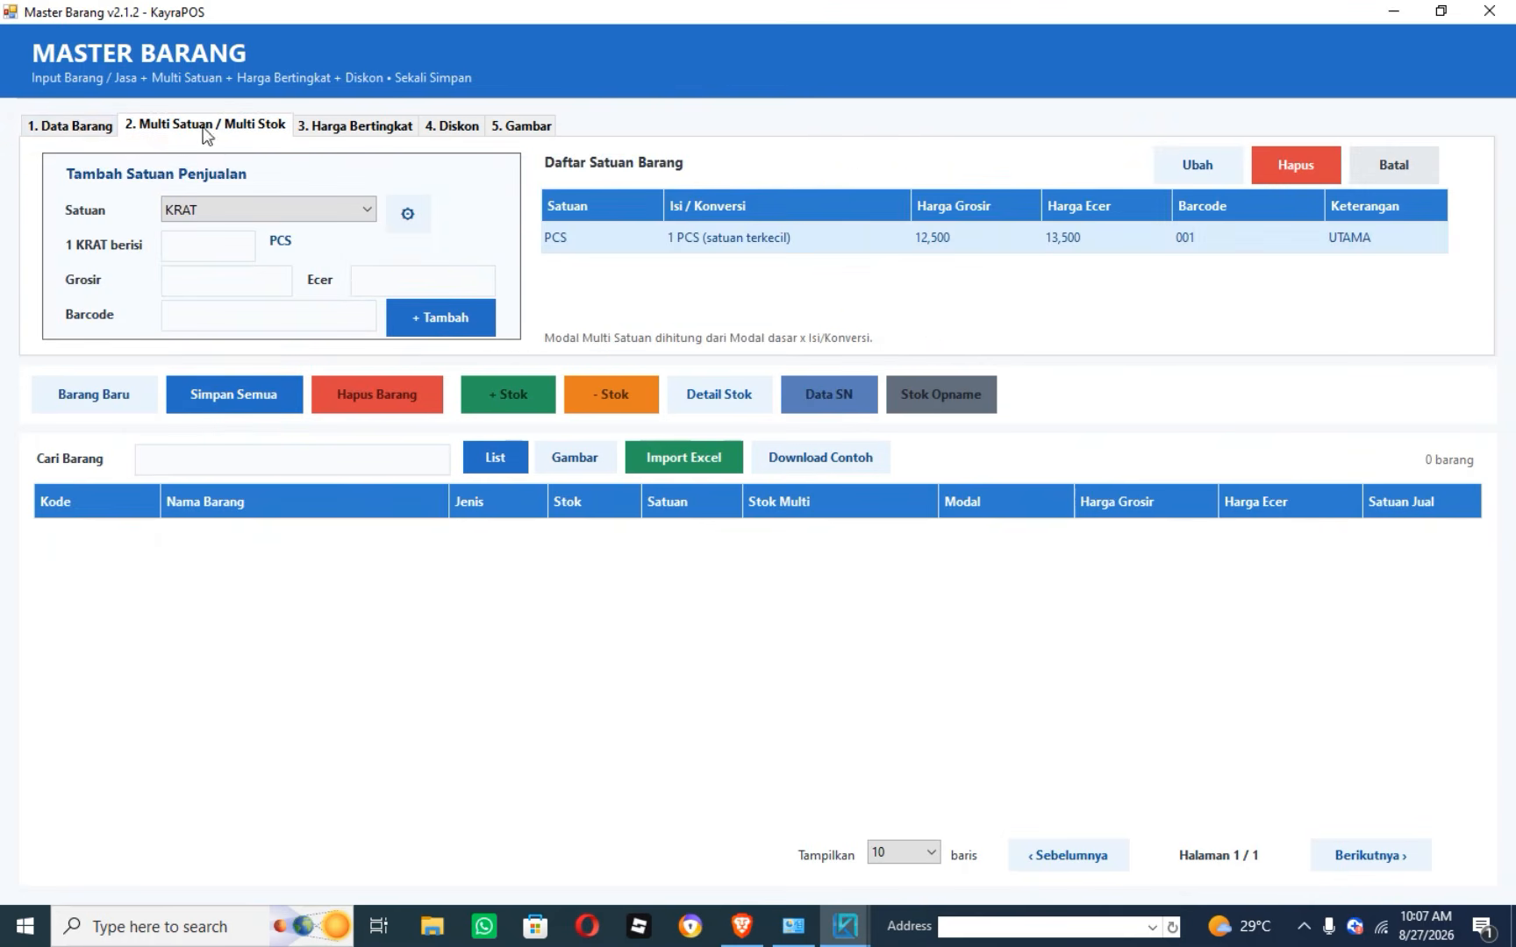
click(62, 125)
click(178, 130)
click(99, 123)
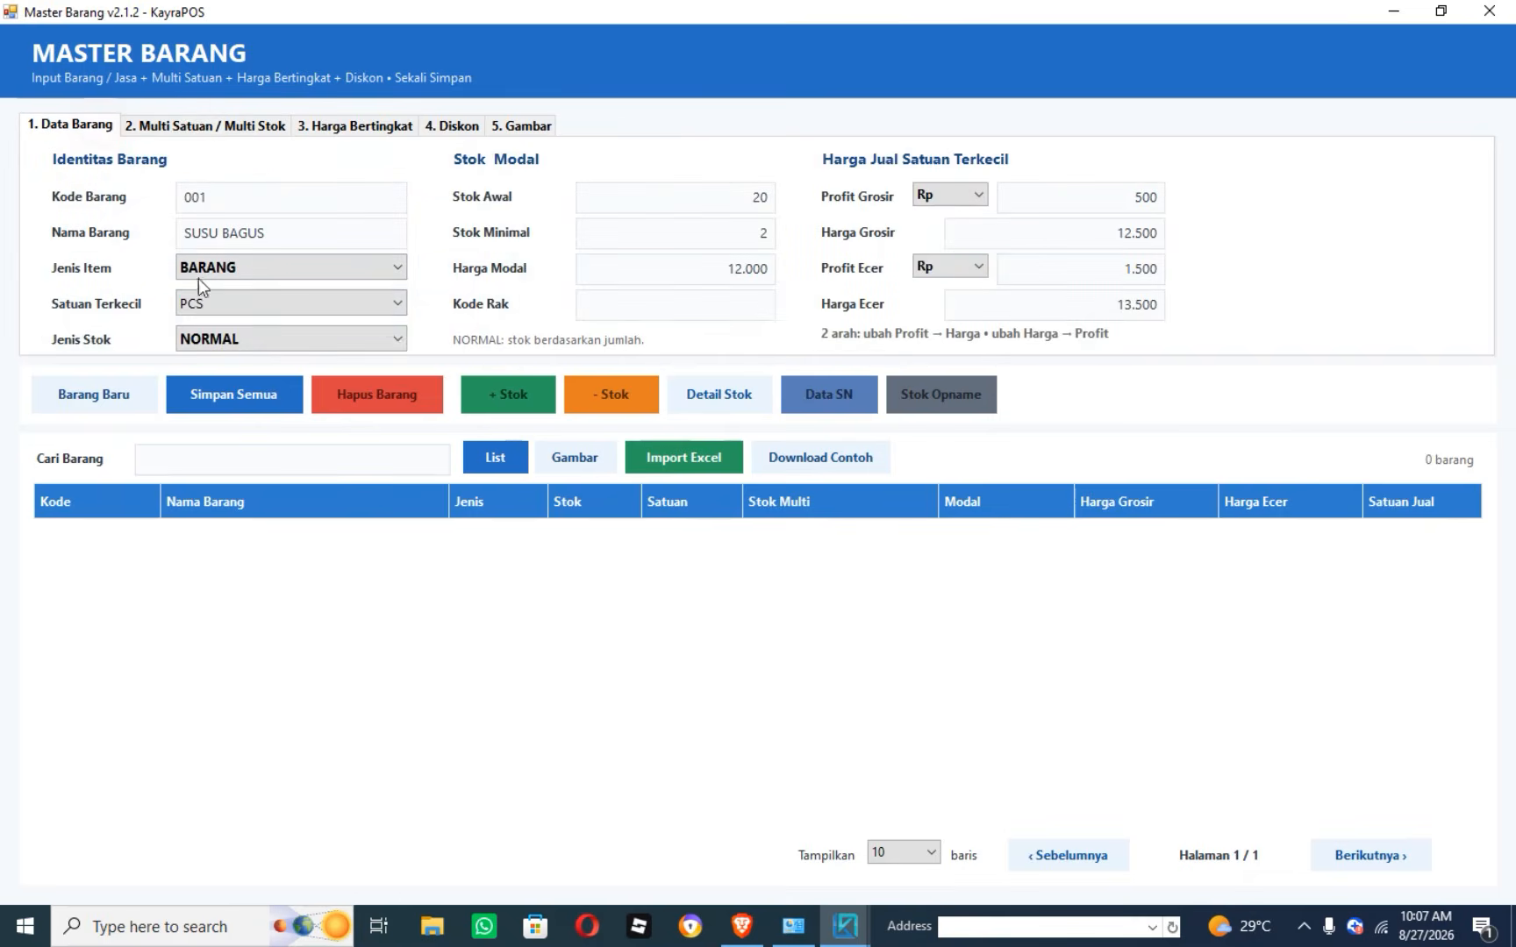
click(204, 132)
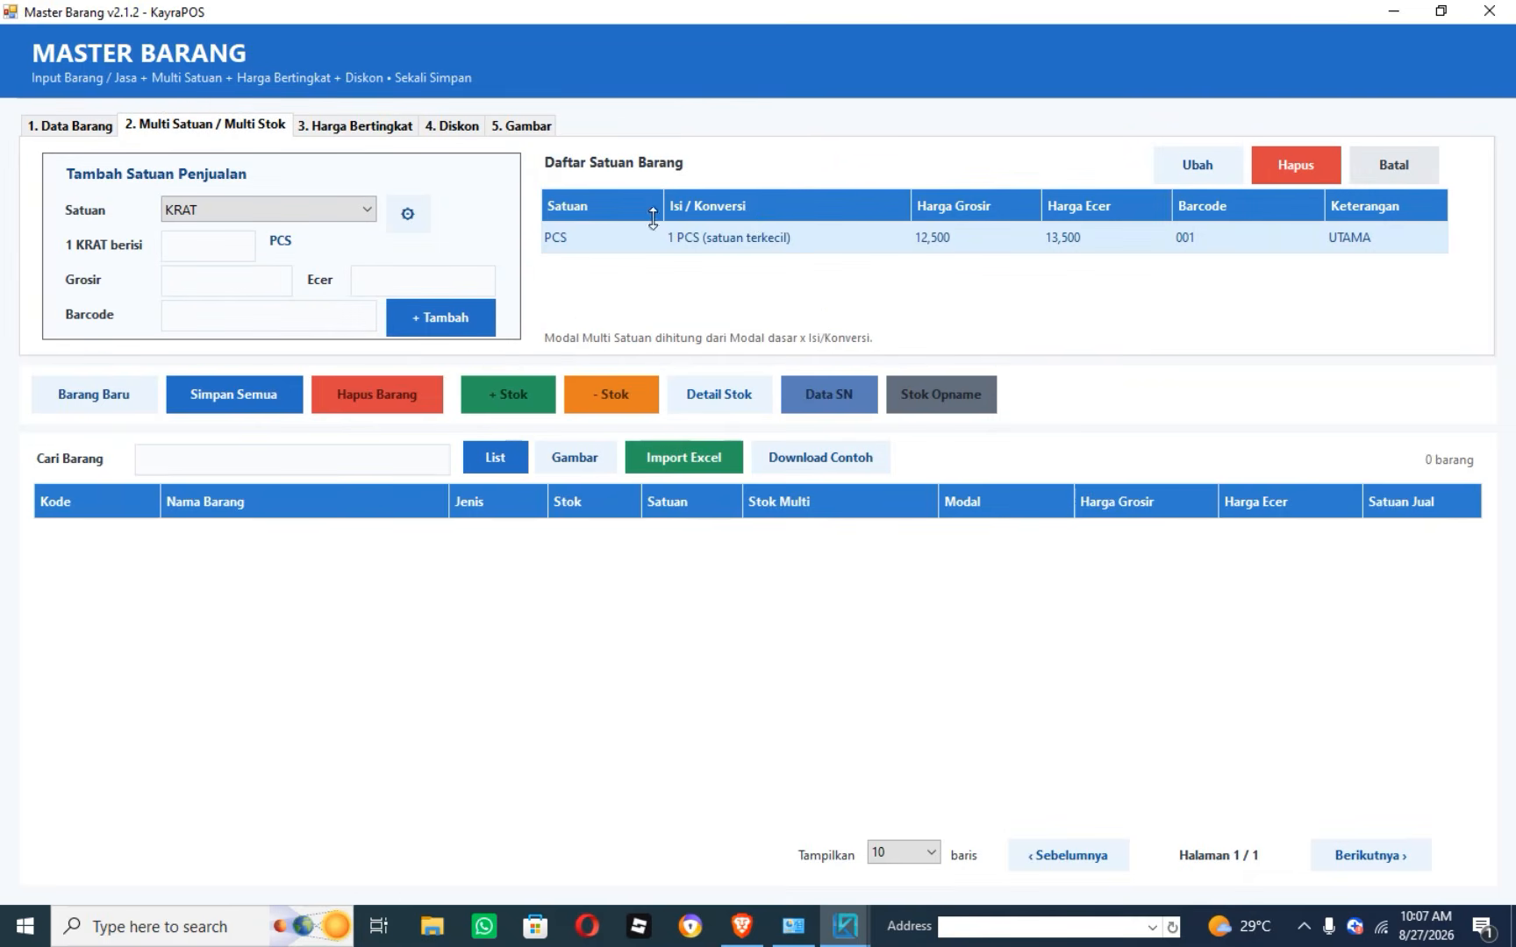
click(72, 123)
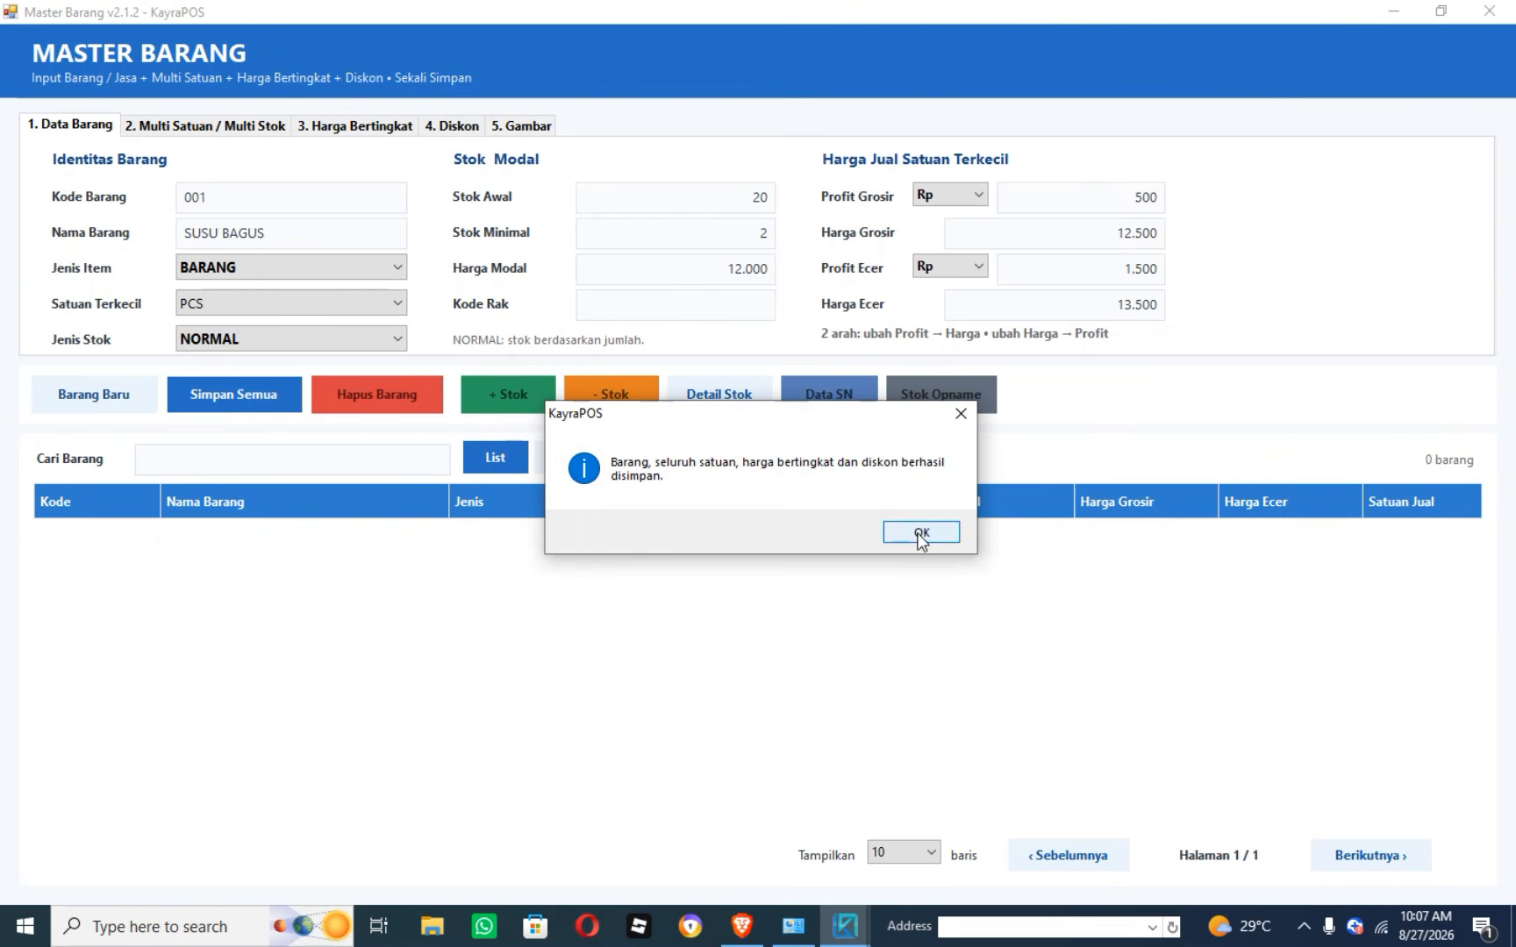
click(919, 533)
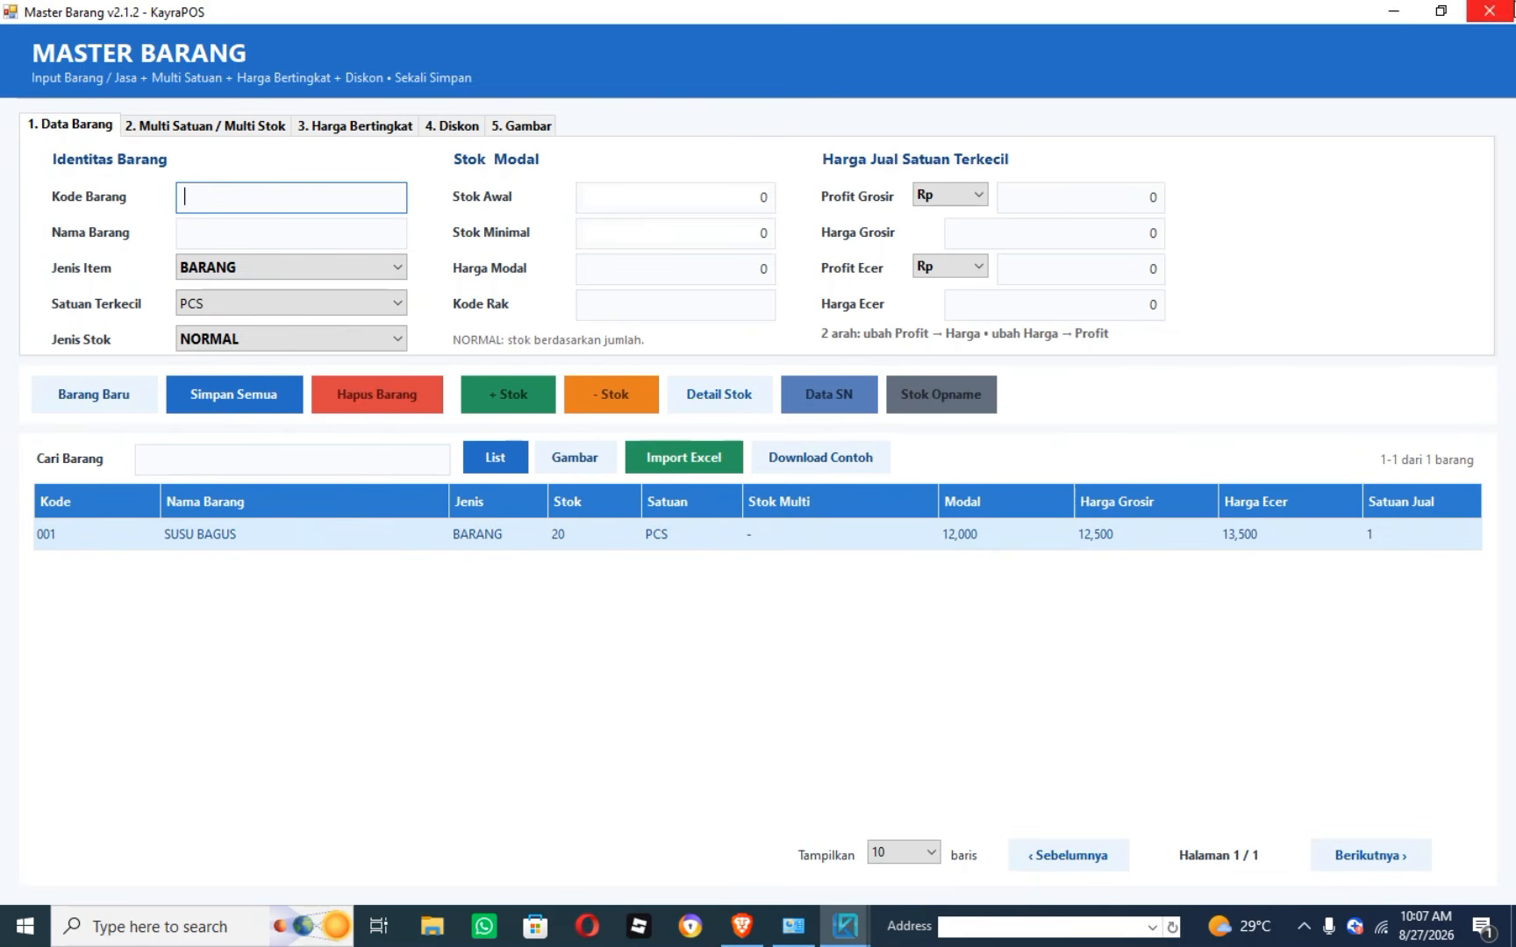
Close Master Barang and briefly view the Pelanggan customer list.
click(1489, 10)
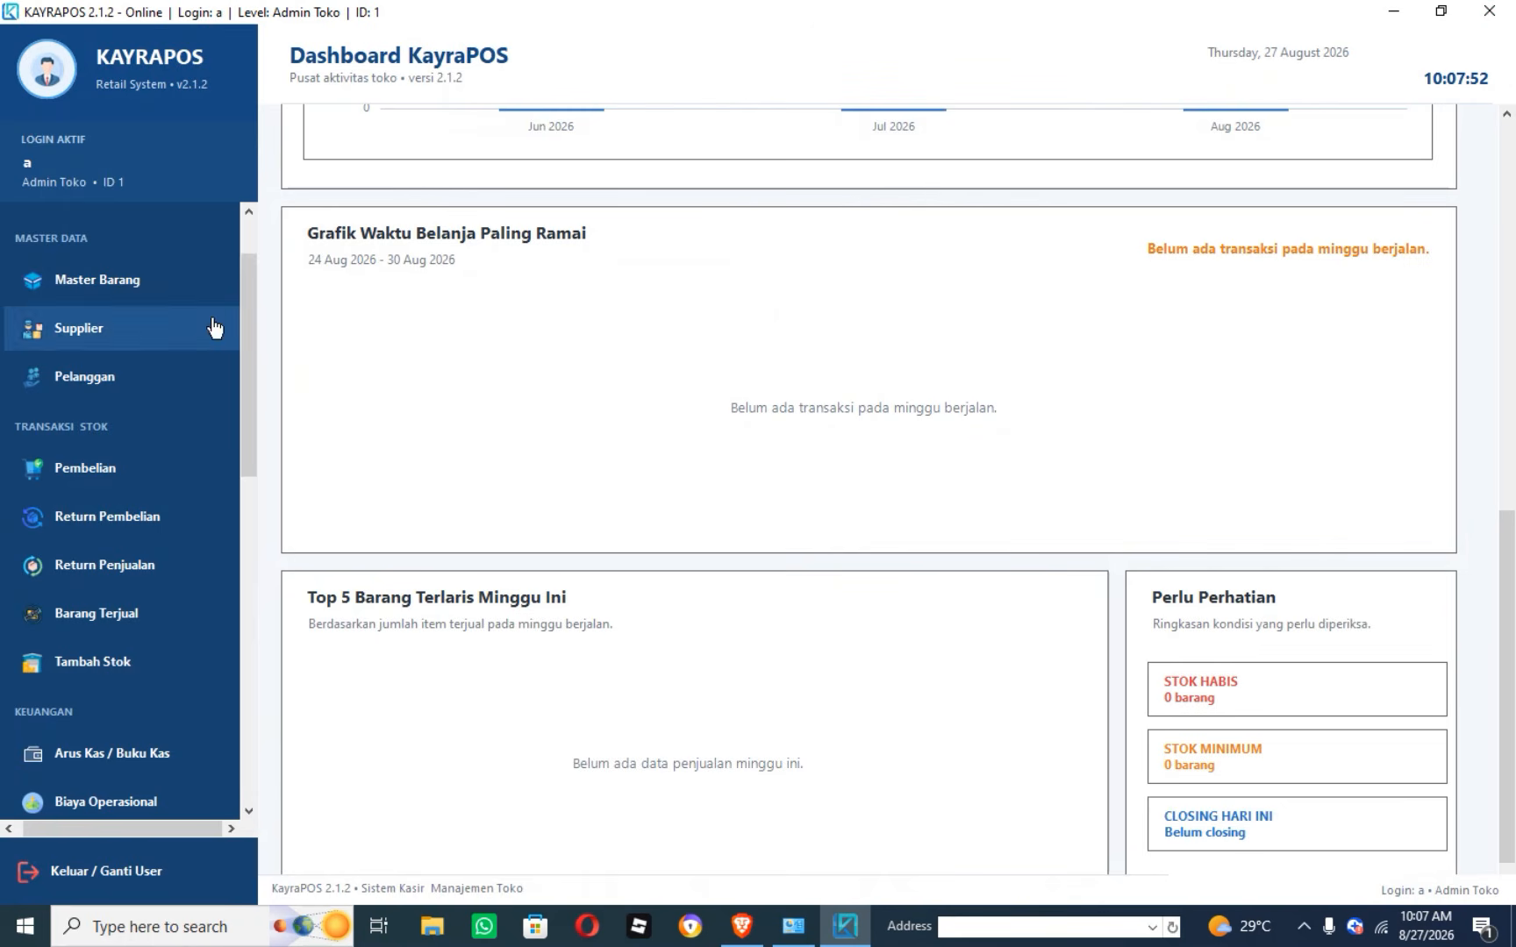
mouse_move(244, 302)
mouse_down()
mouse_move(245, 335)
mouse_move(247, 299)
mouse_up()
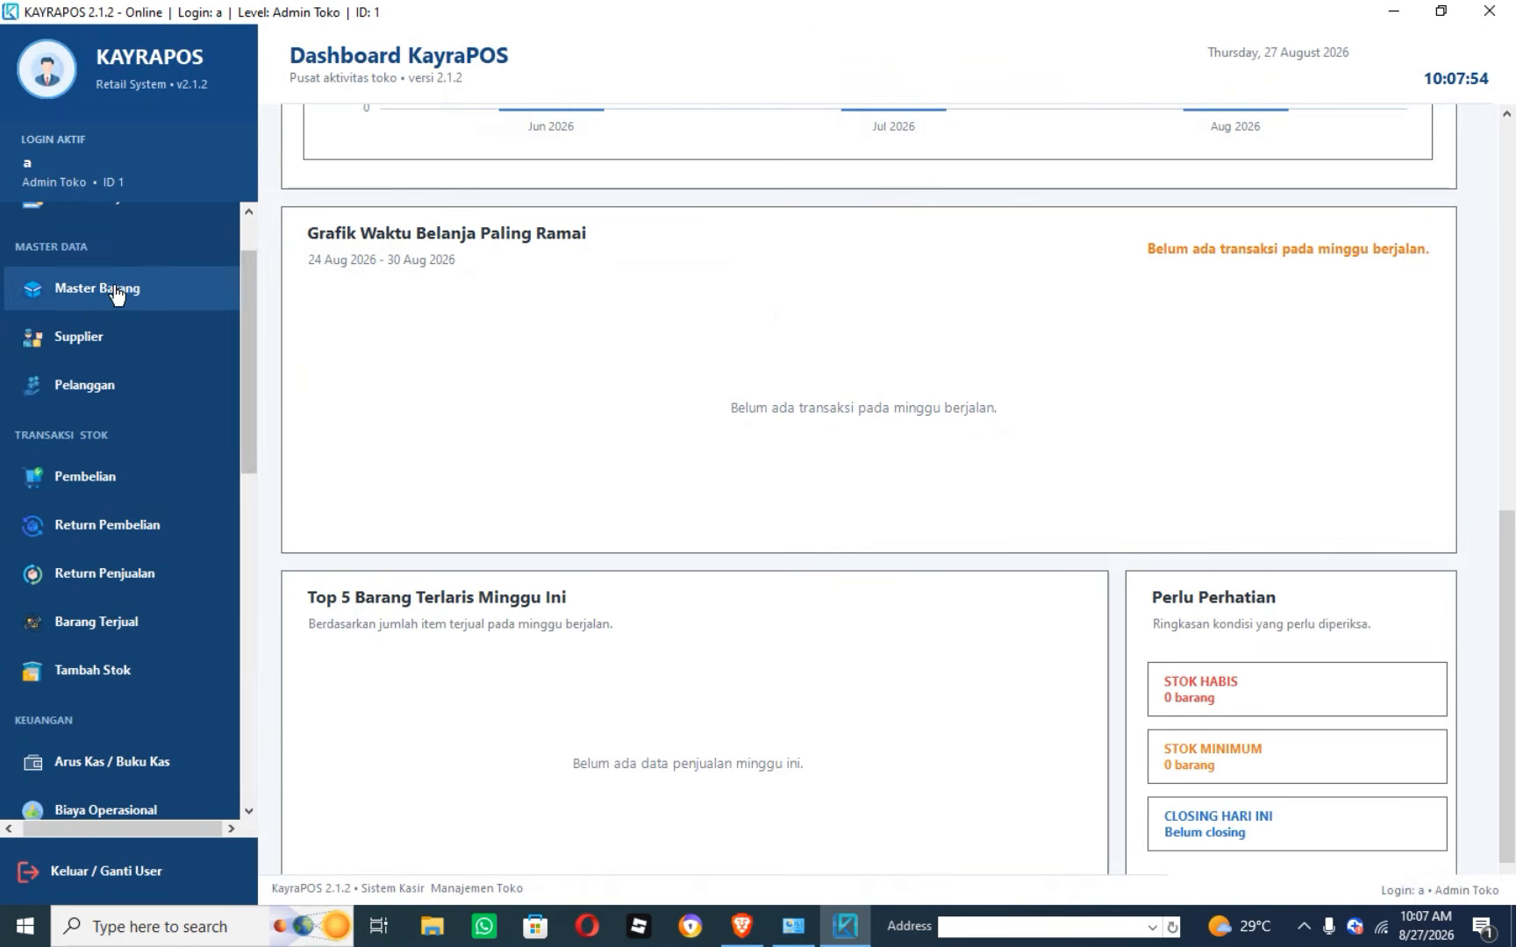
click(98, 384)
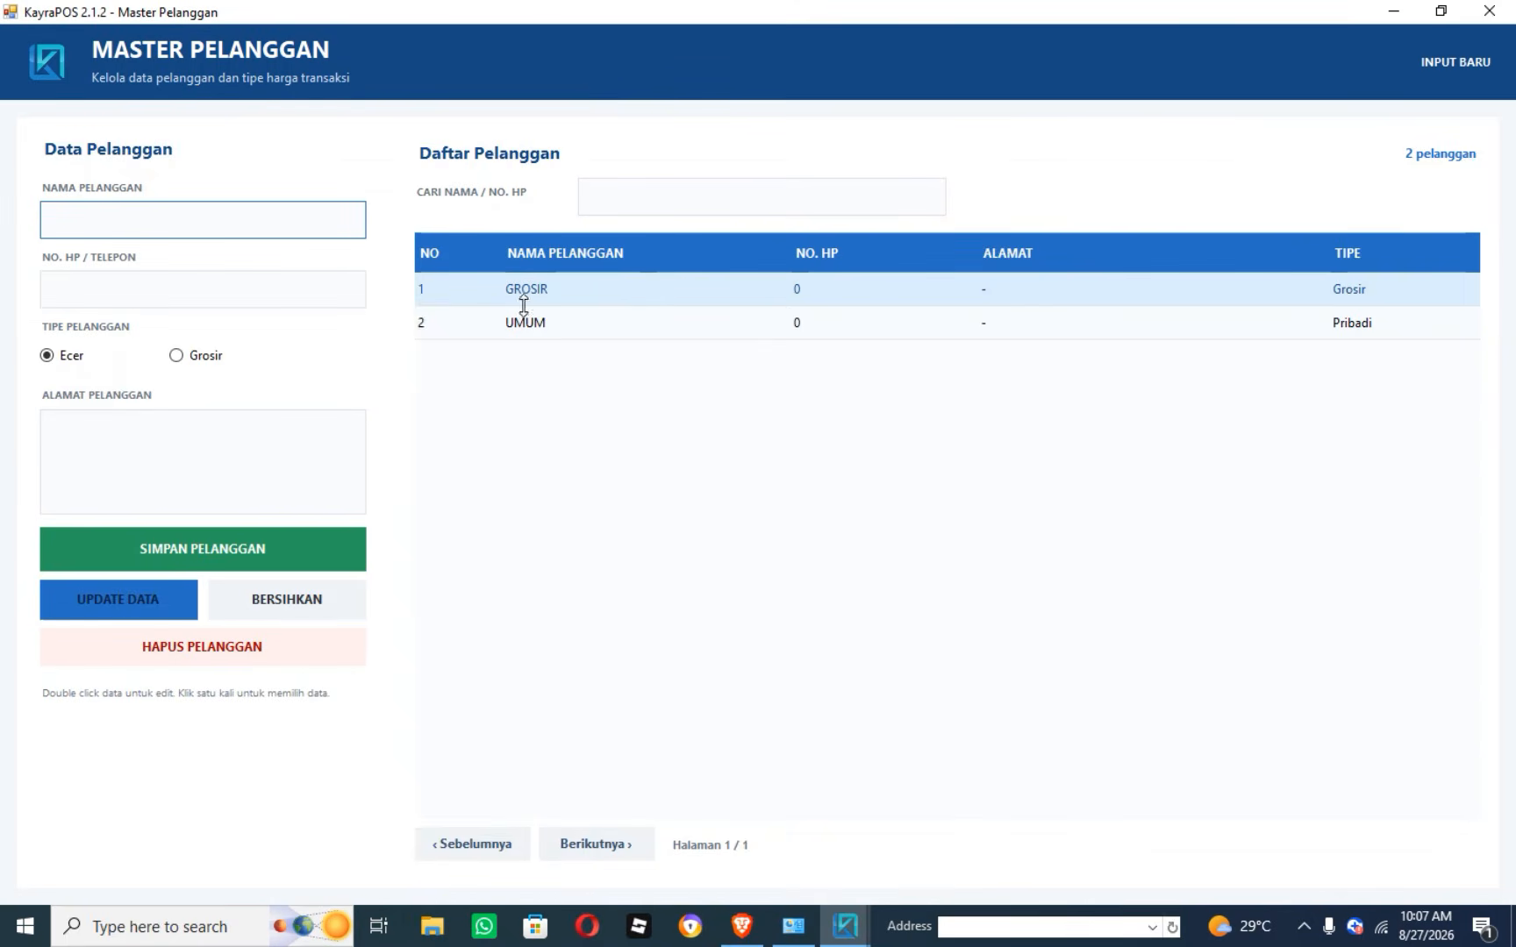
click(1511, 13)
In Data Toko, replace TOKO BARU's placeholder address and phone number, then update.
drag(244, 382, 251, 709)
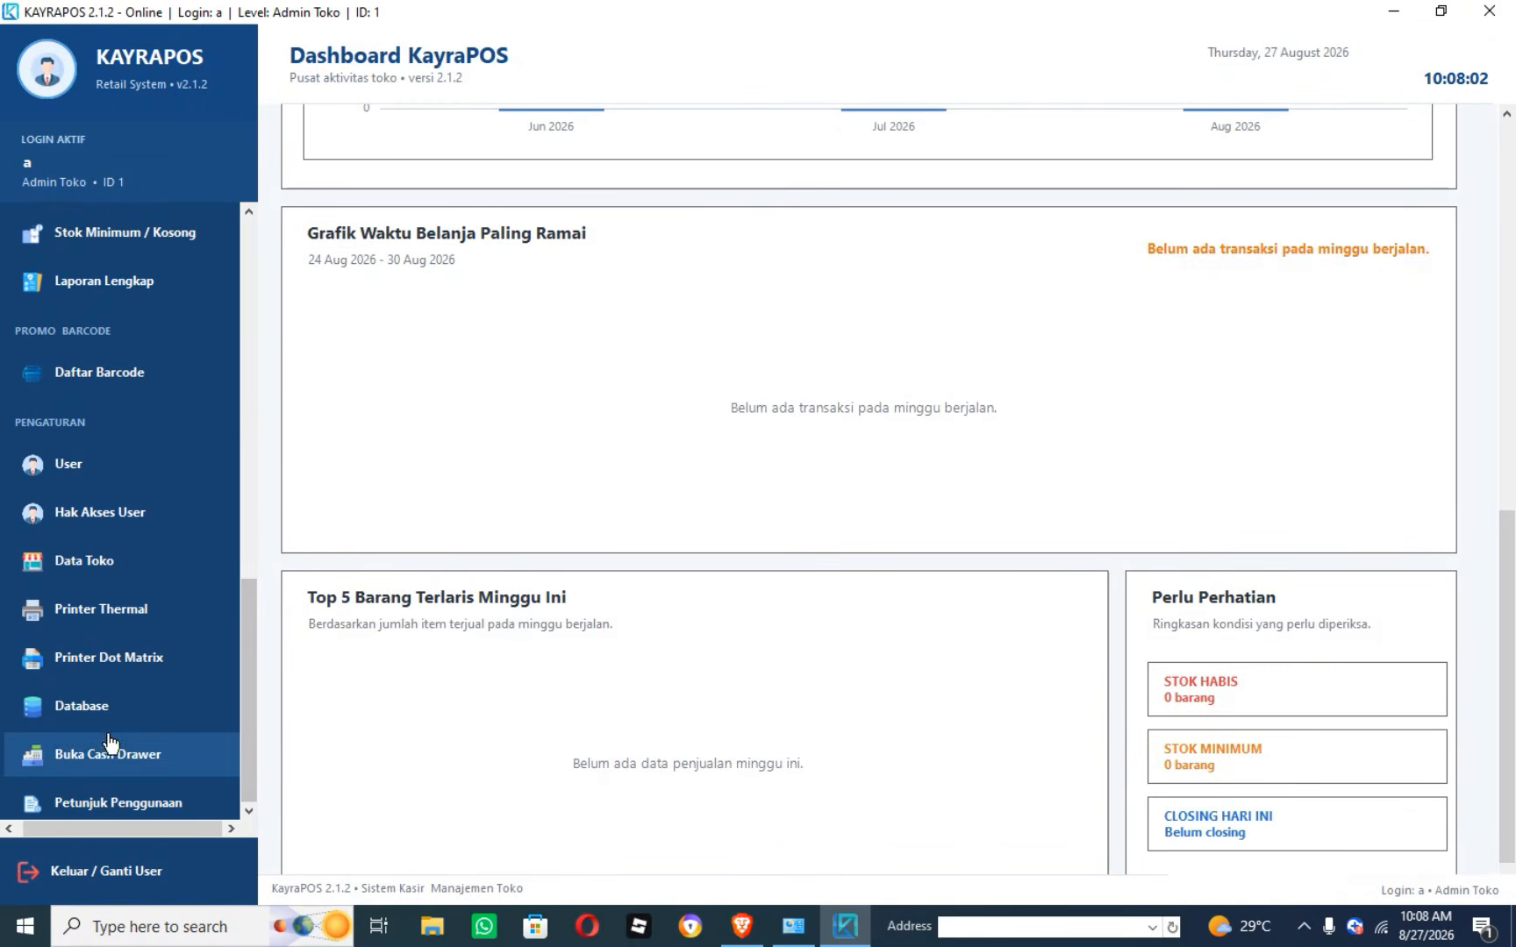
click(140, 562)
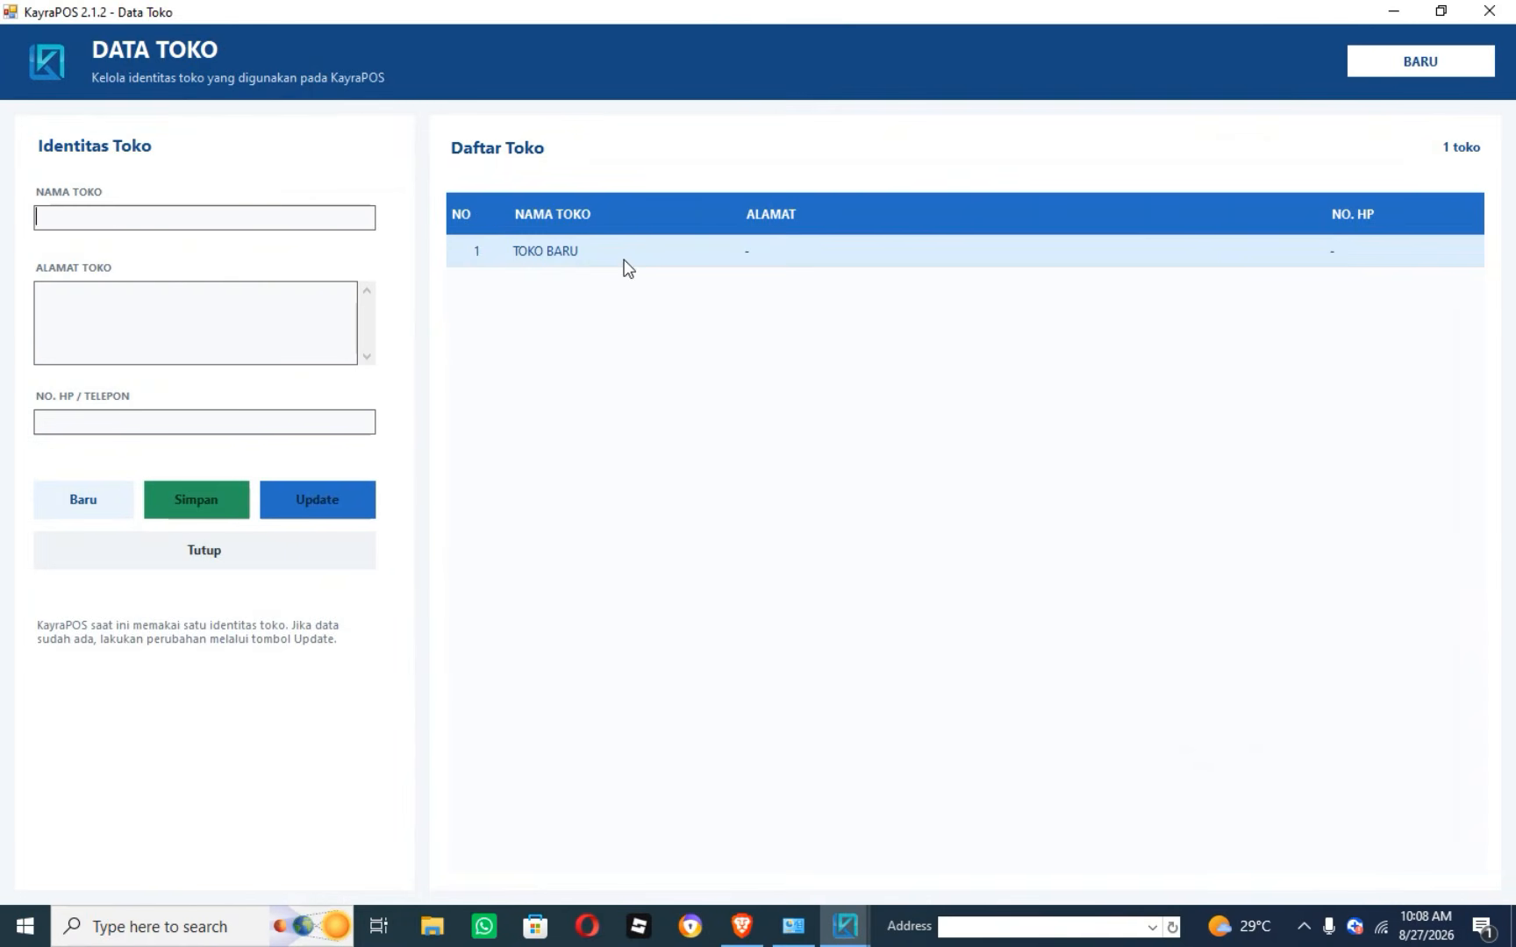
click(589, 251)
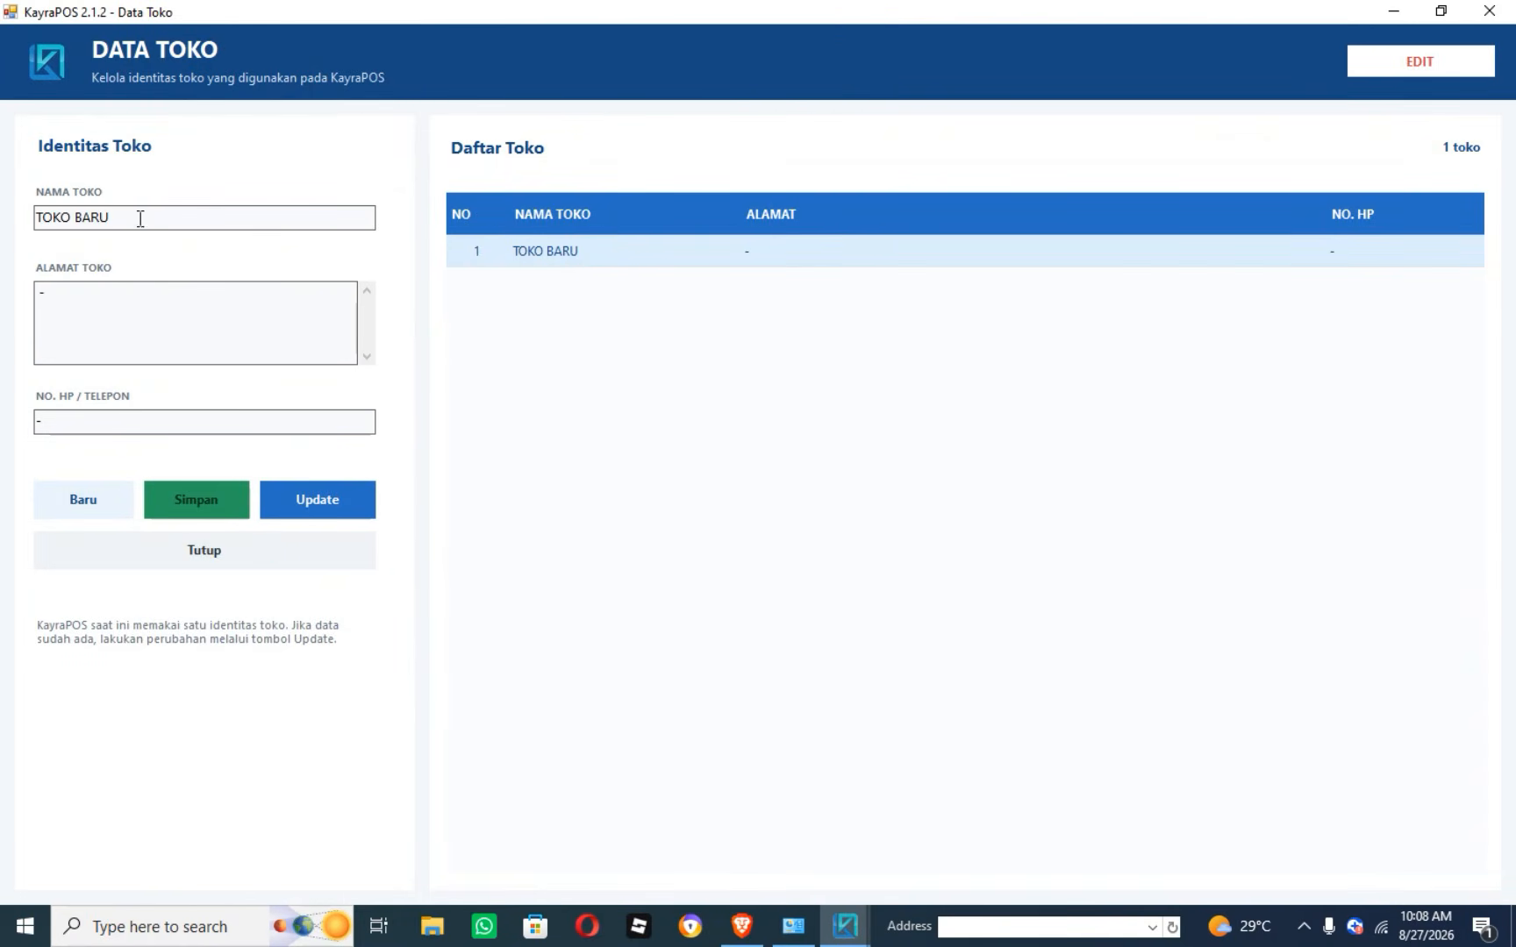
double_click(66, 302)
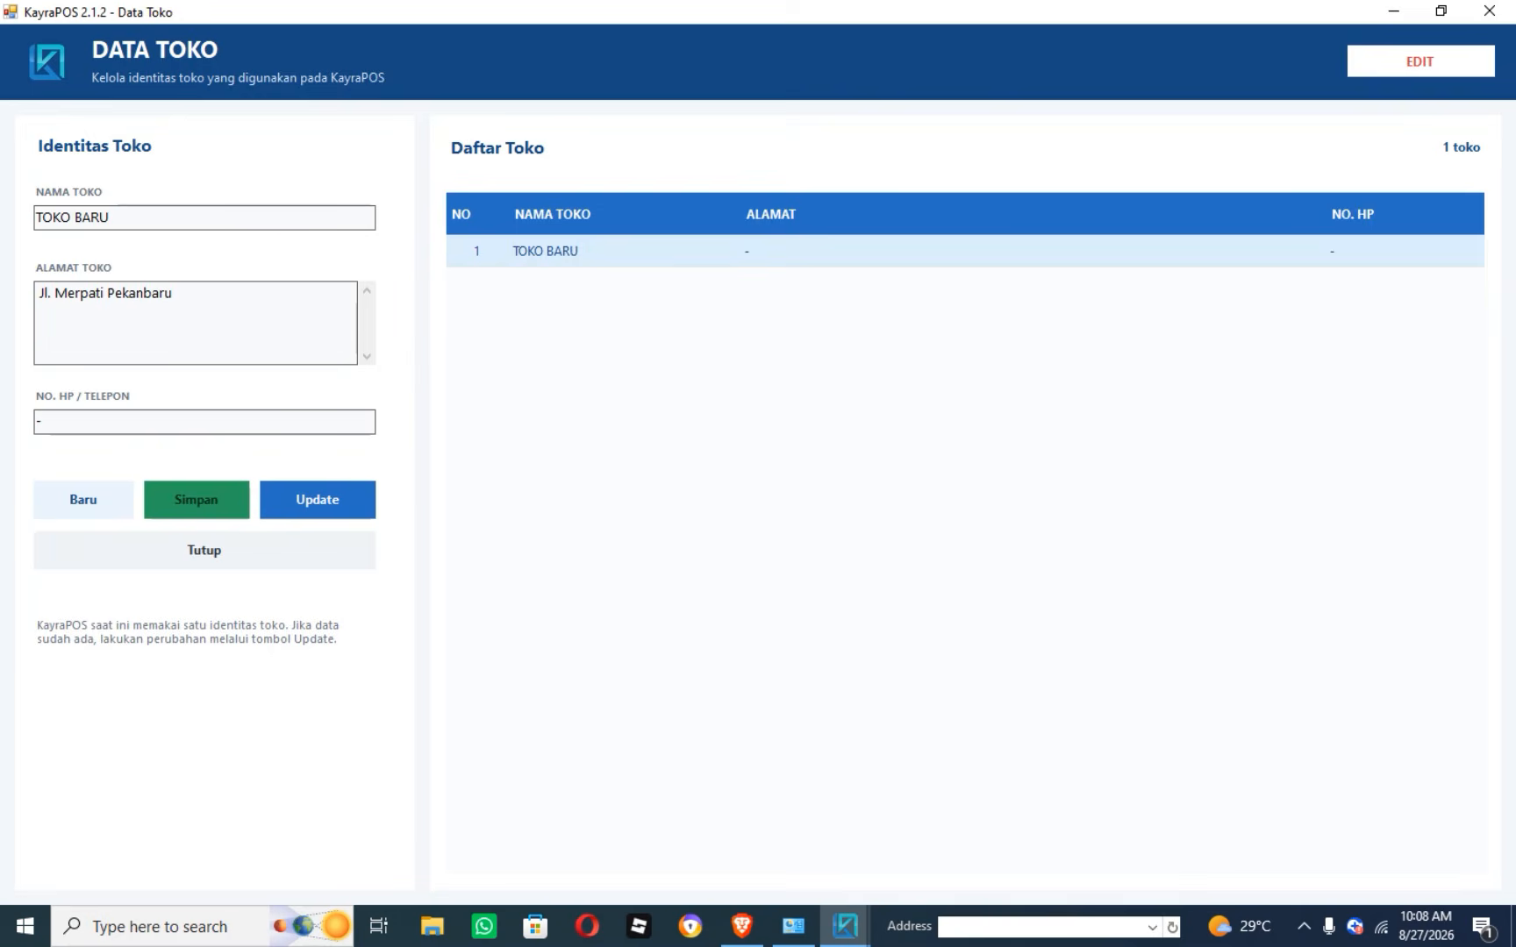
double_click(77, 426)
click(332, 509)
click(825, 531)
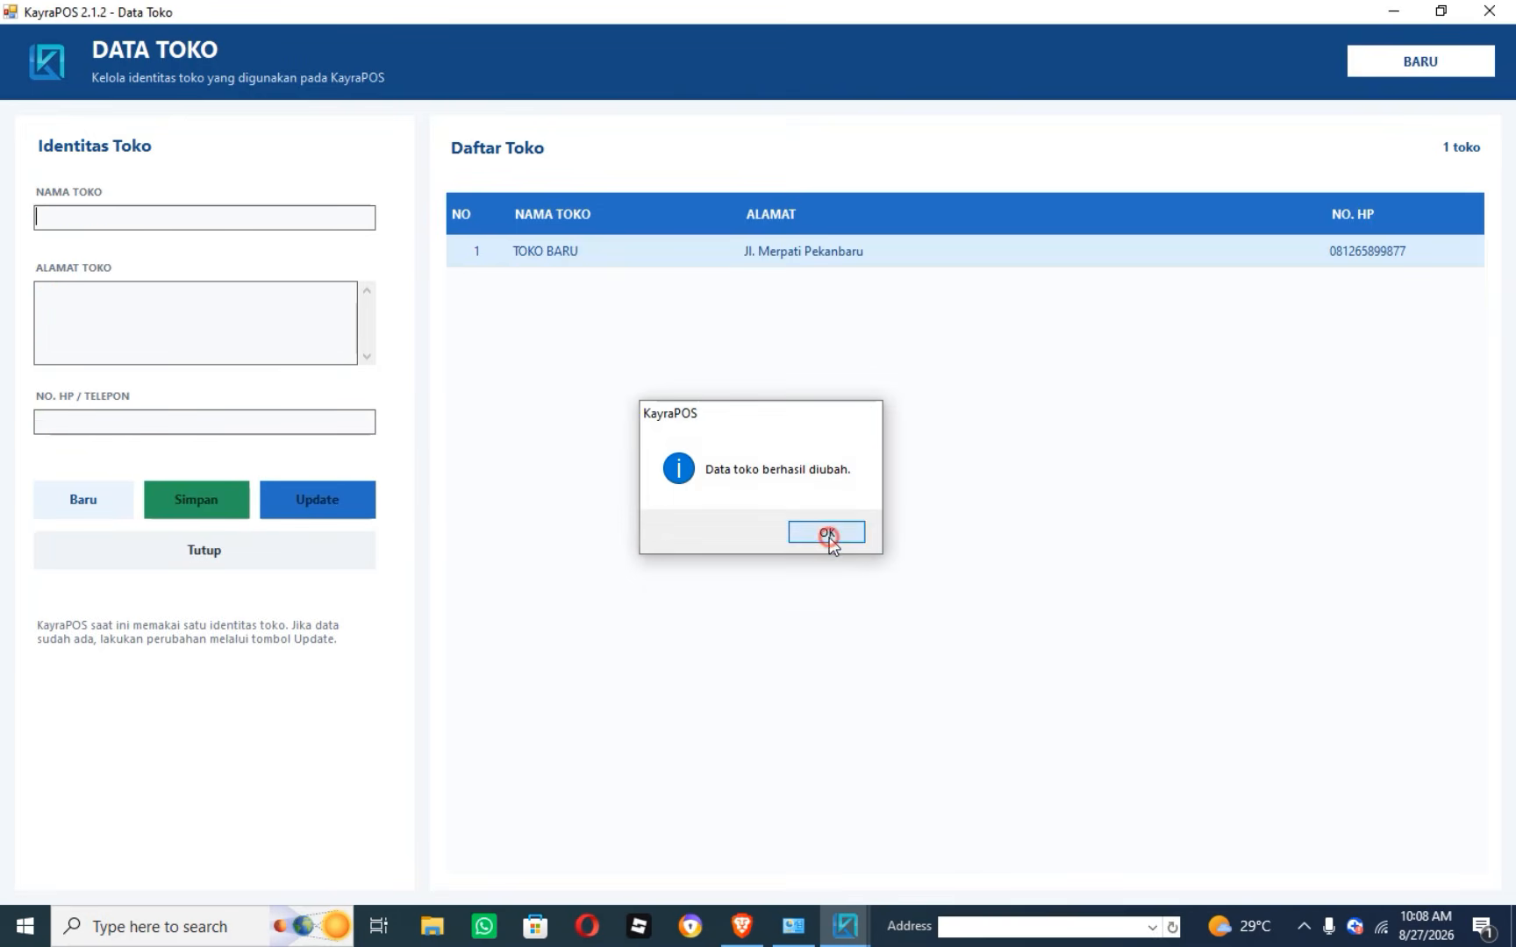
Open the thermal printer settings and keep doPDF 10 as the cashier printer.
click(1489, 10)
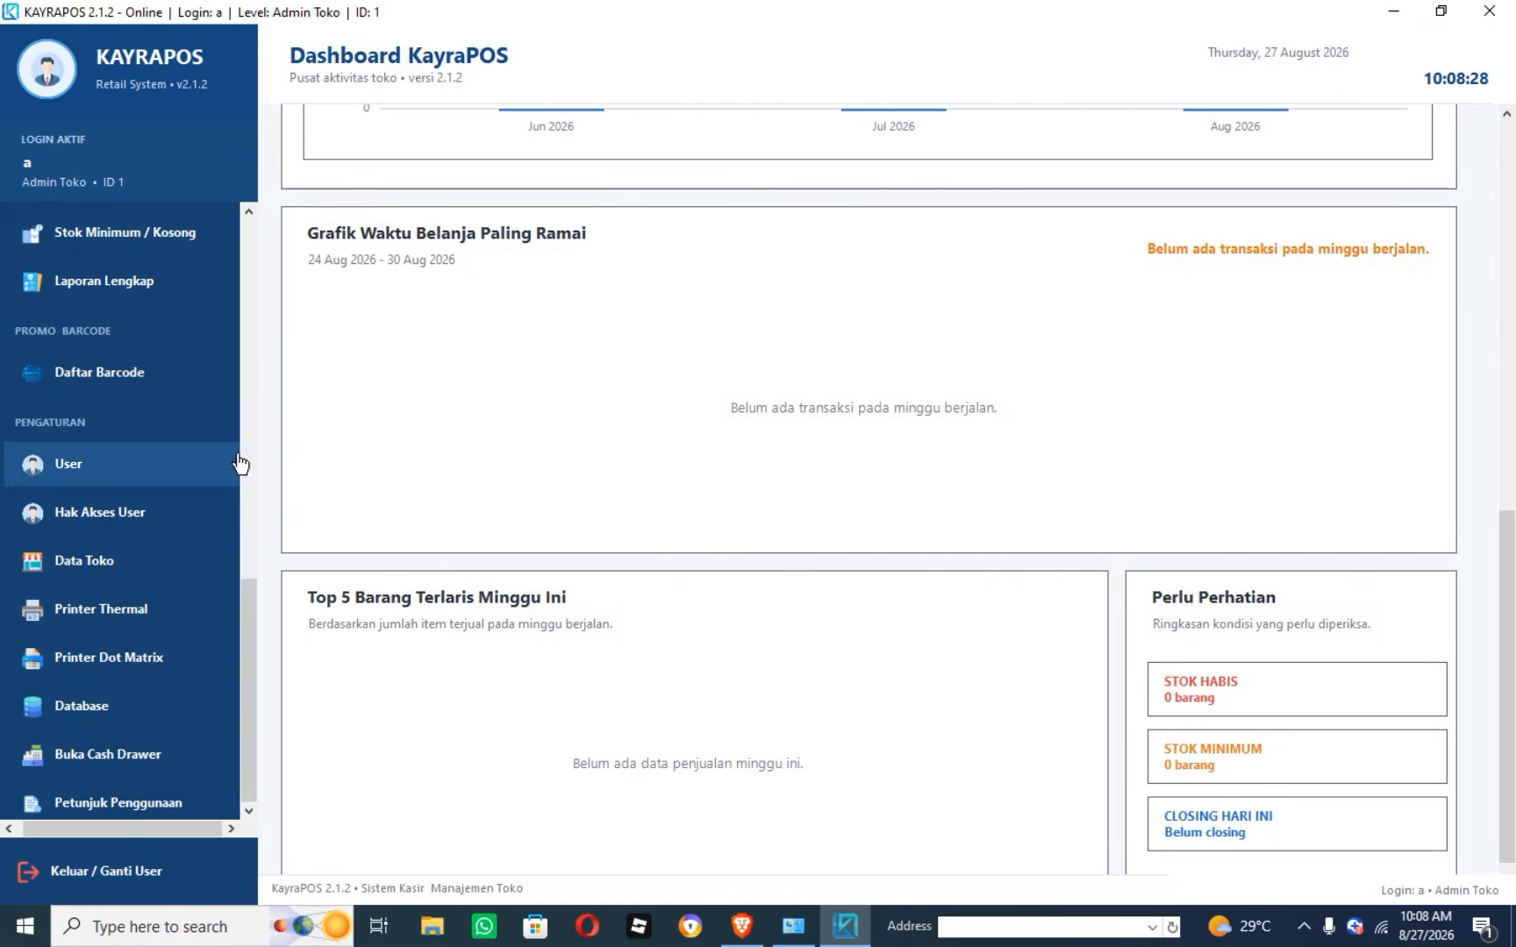
drag(250, 602, 254, 645)
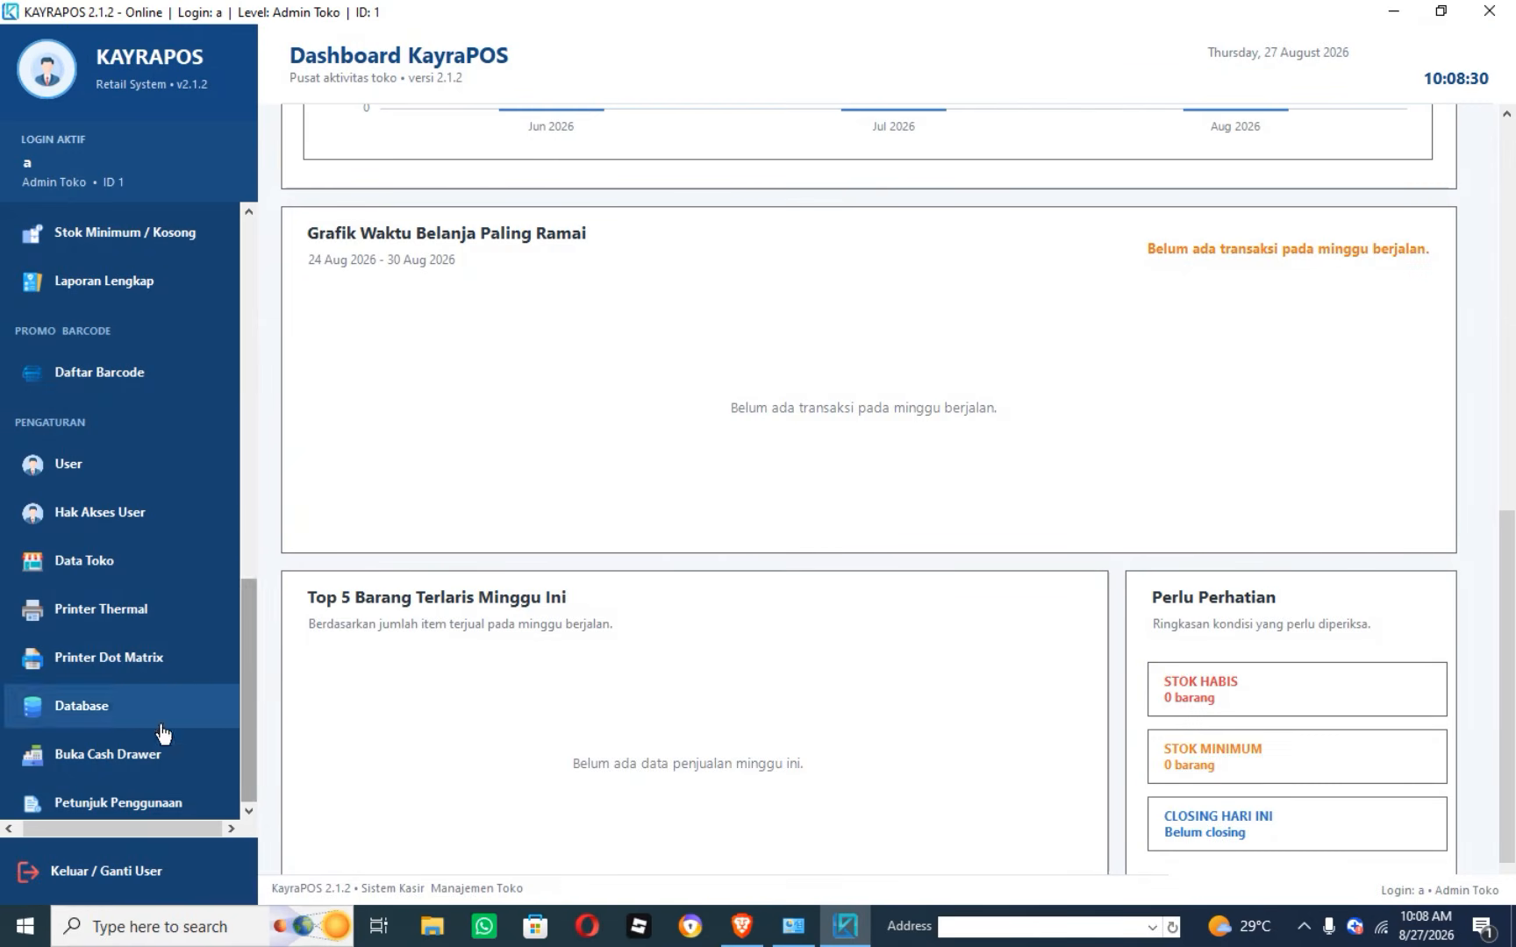
click(95, 610)
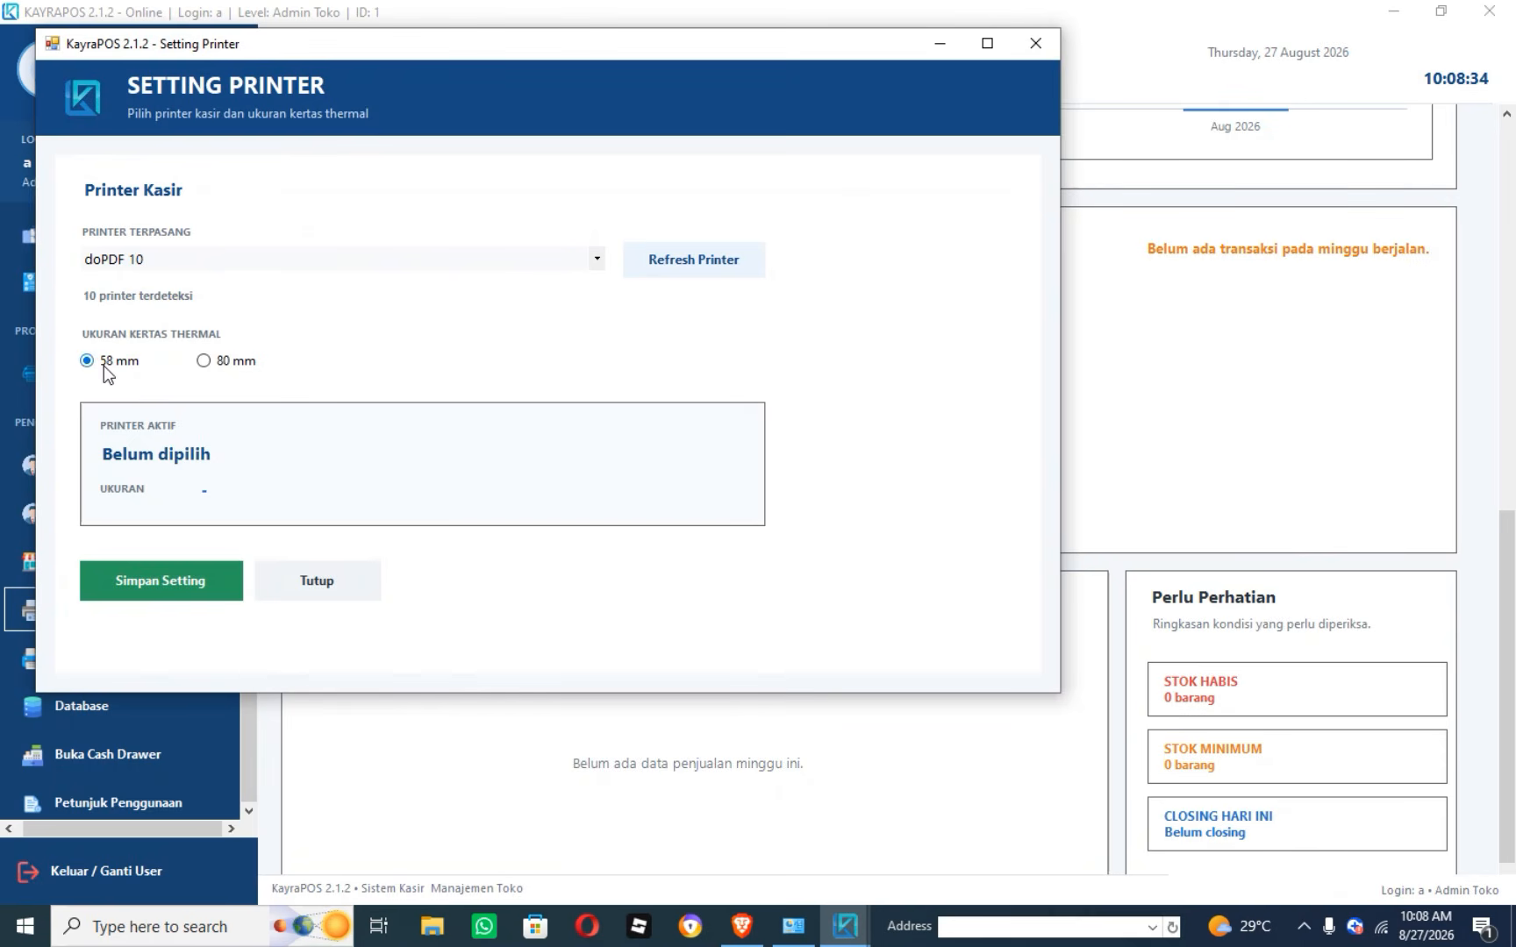
click(596, 259)
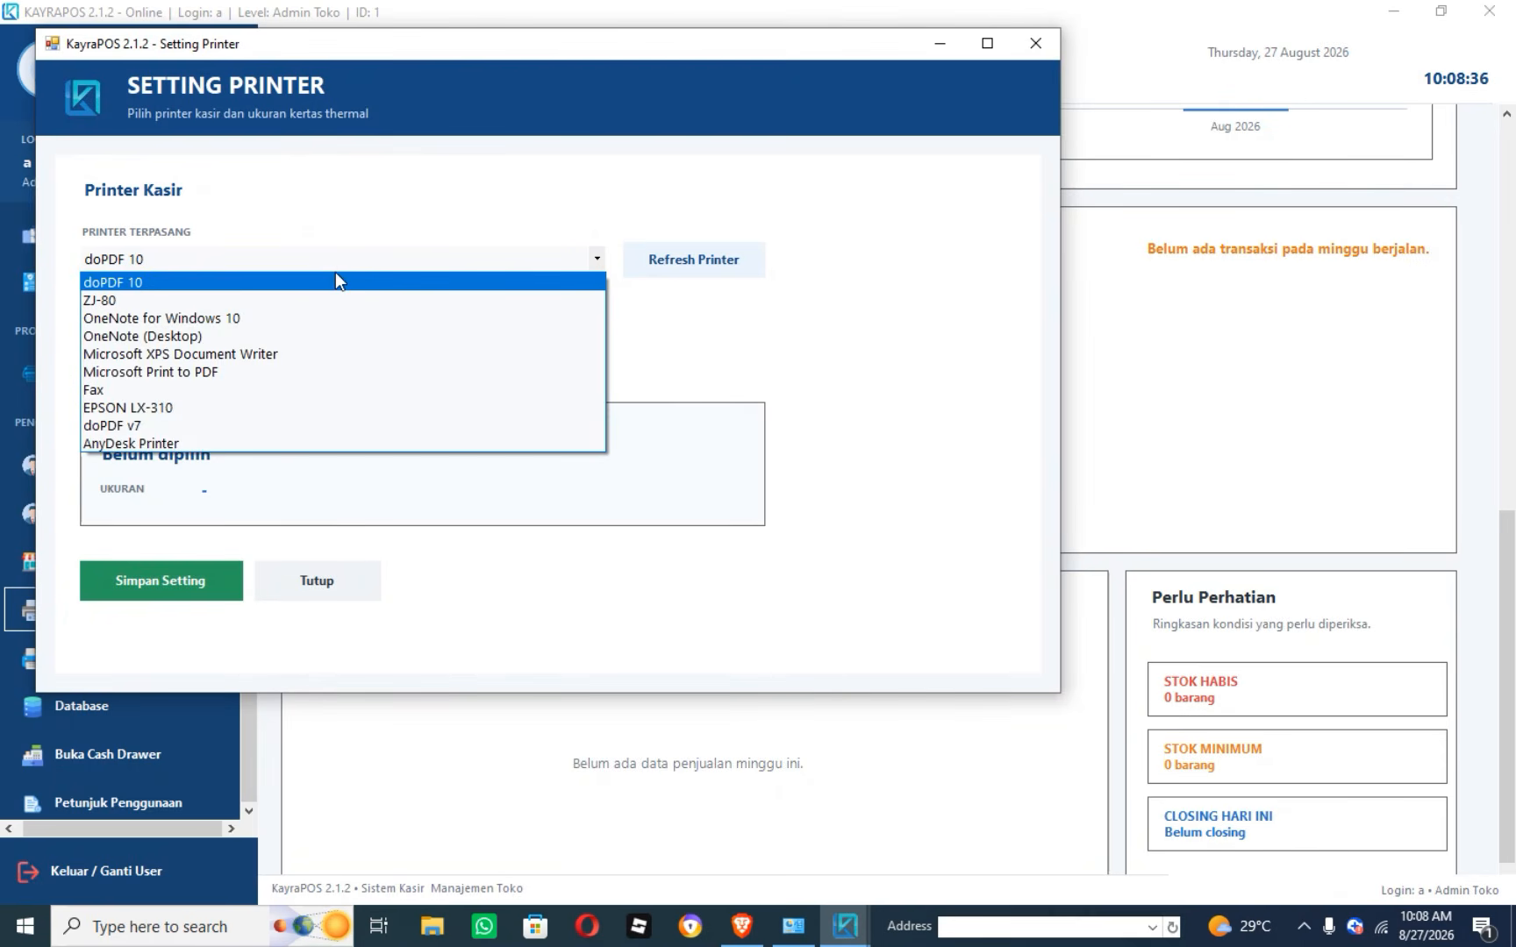
click(256, 283)
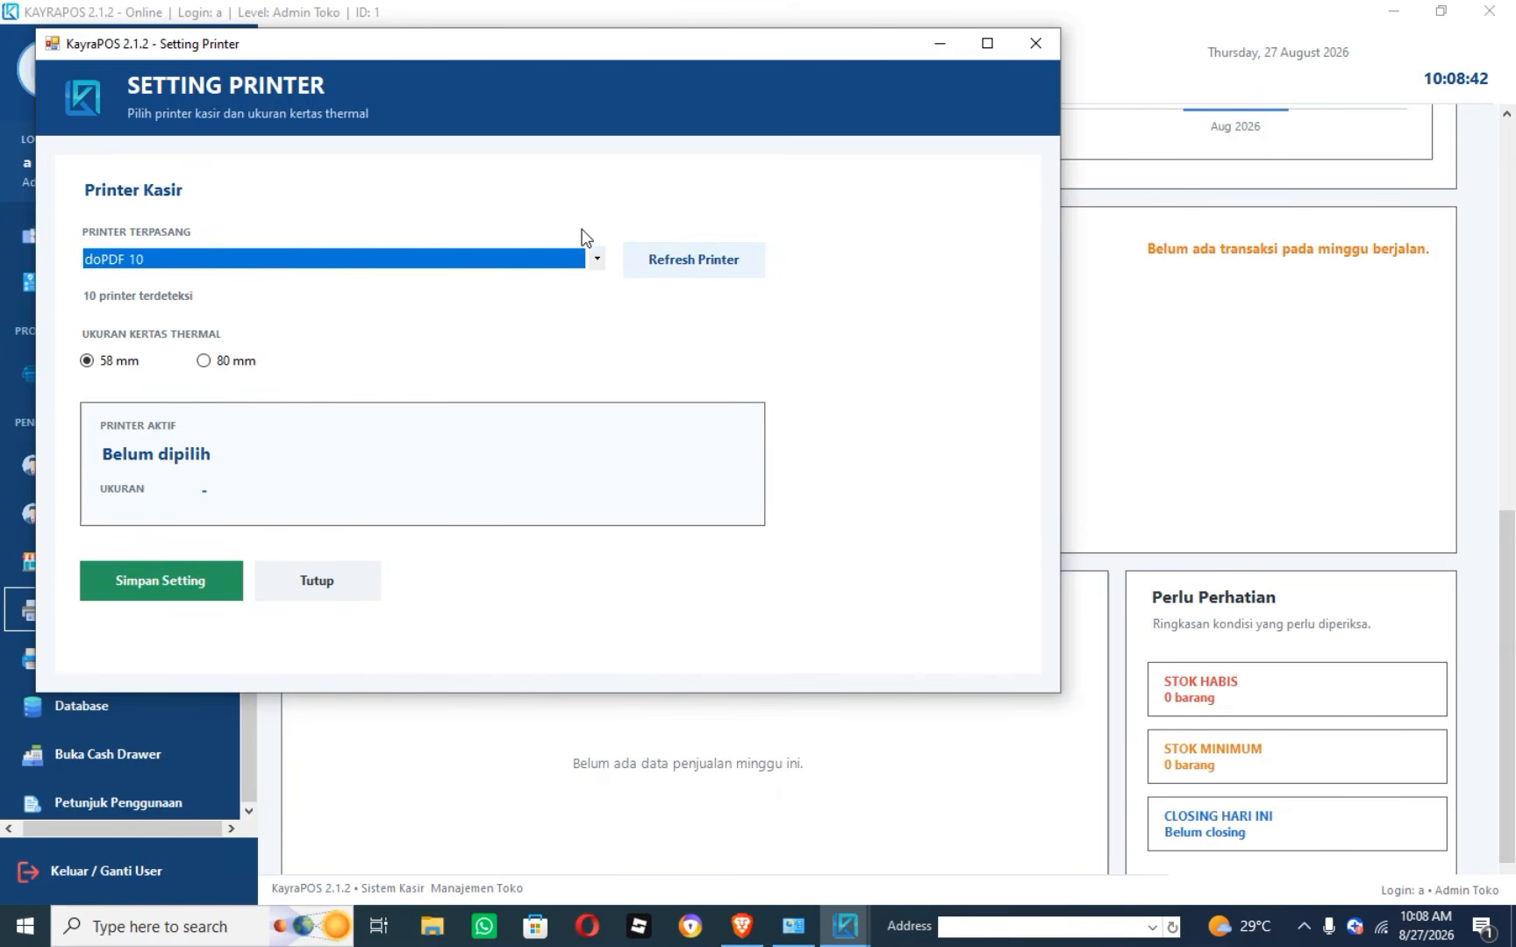
click(596, 258)
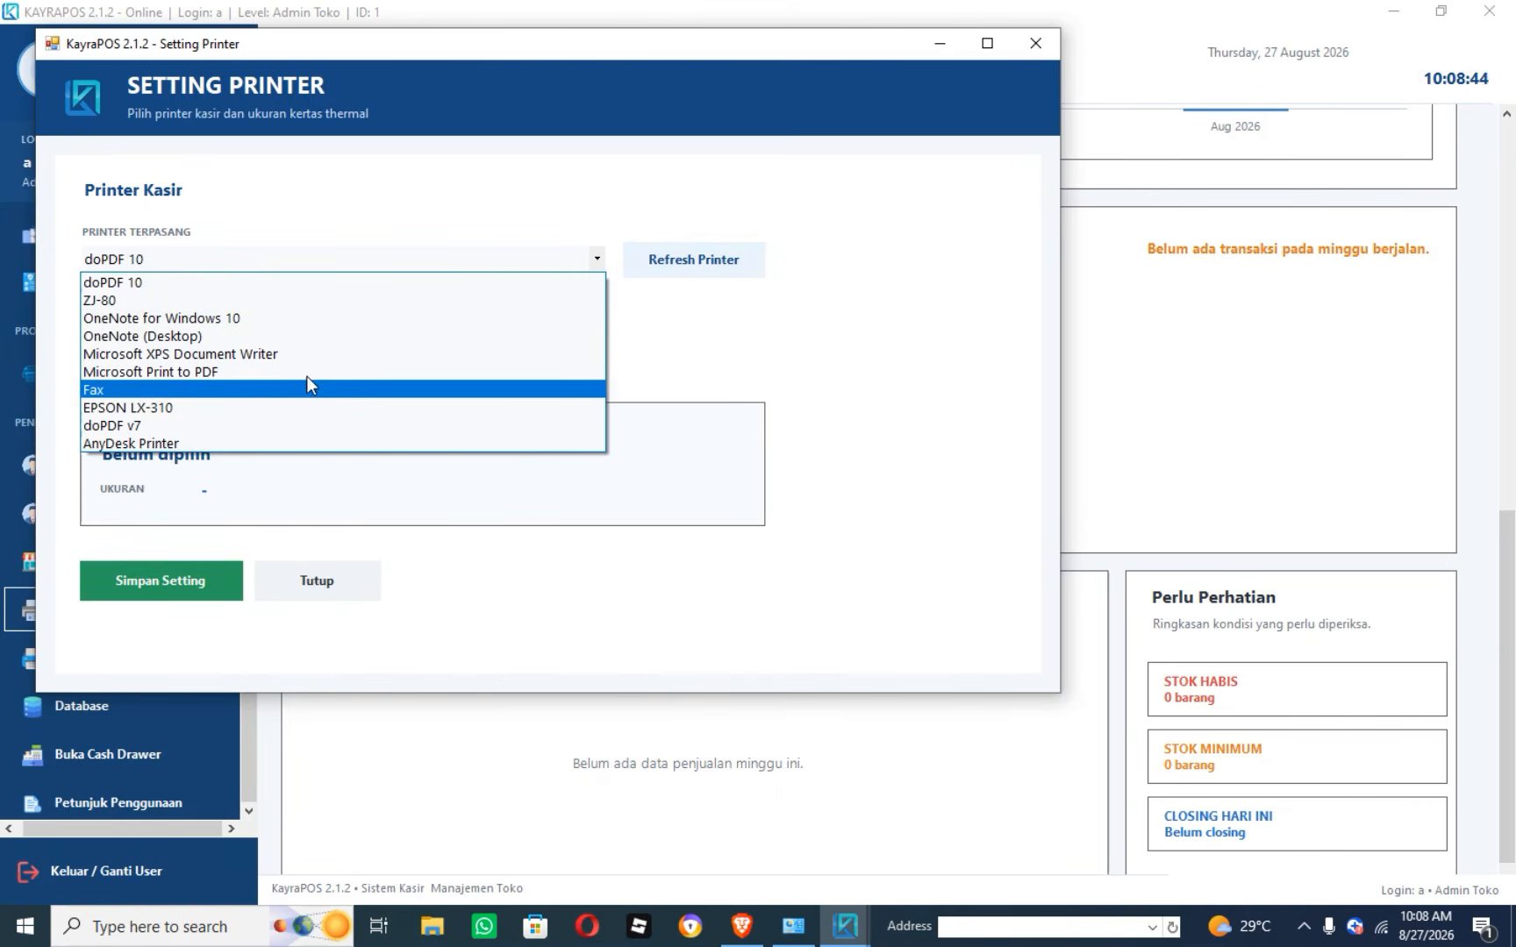
click(836, 305)
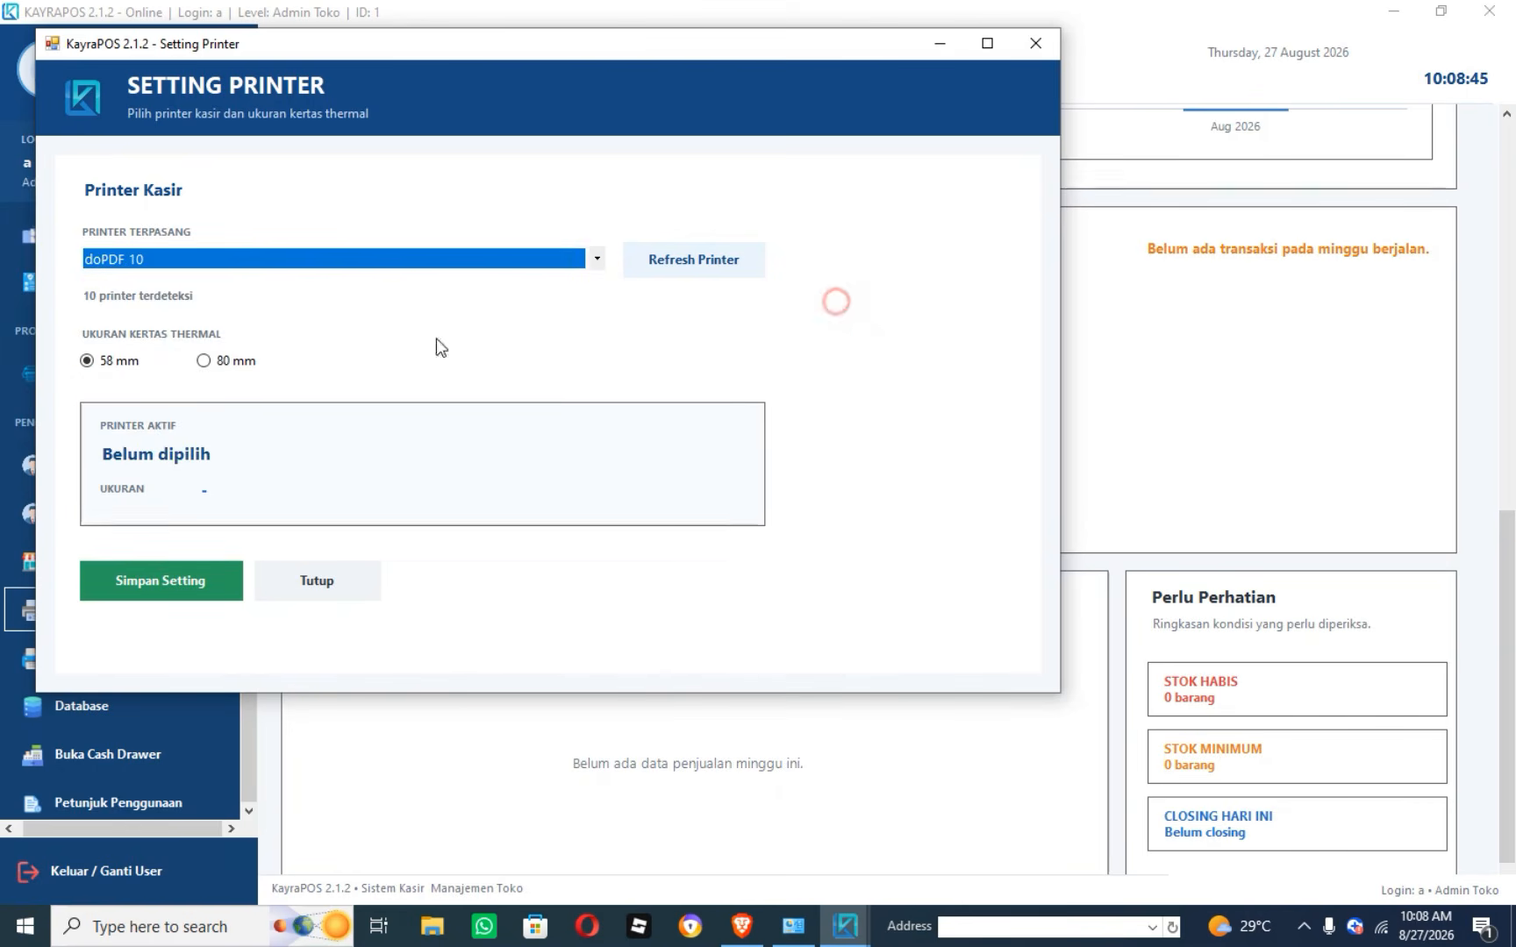
Save the doPDF 10 printer with 58 mm paper and close the settings window.
click(154, 586)
click(851, 536)
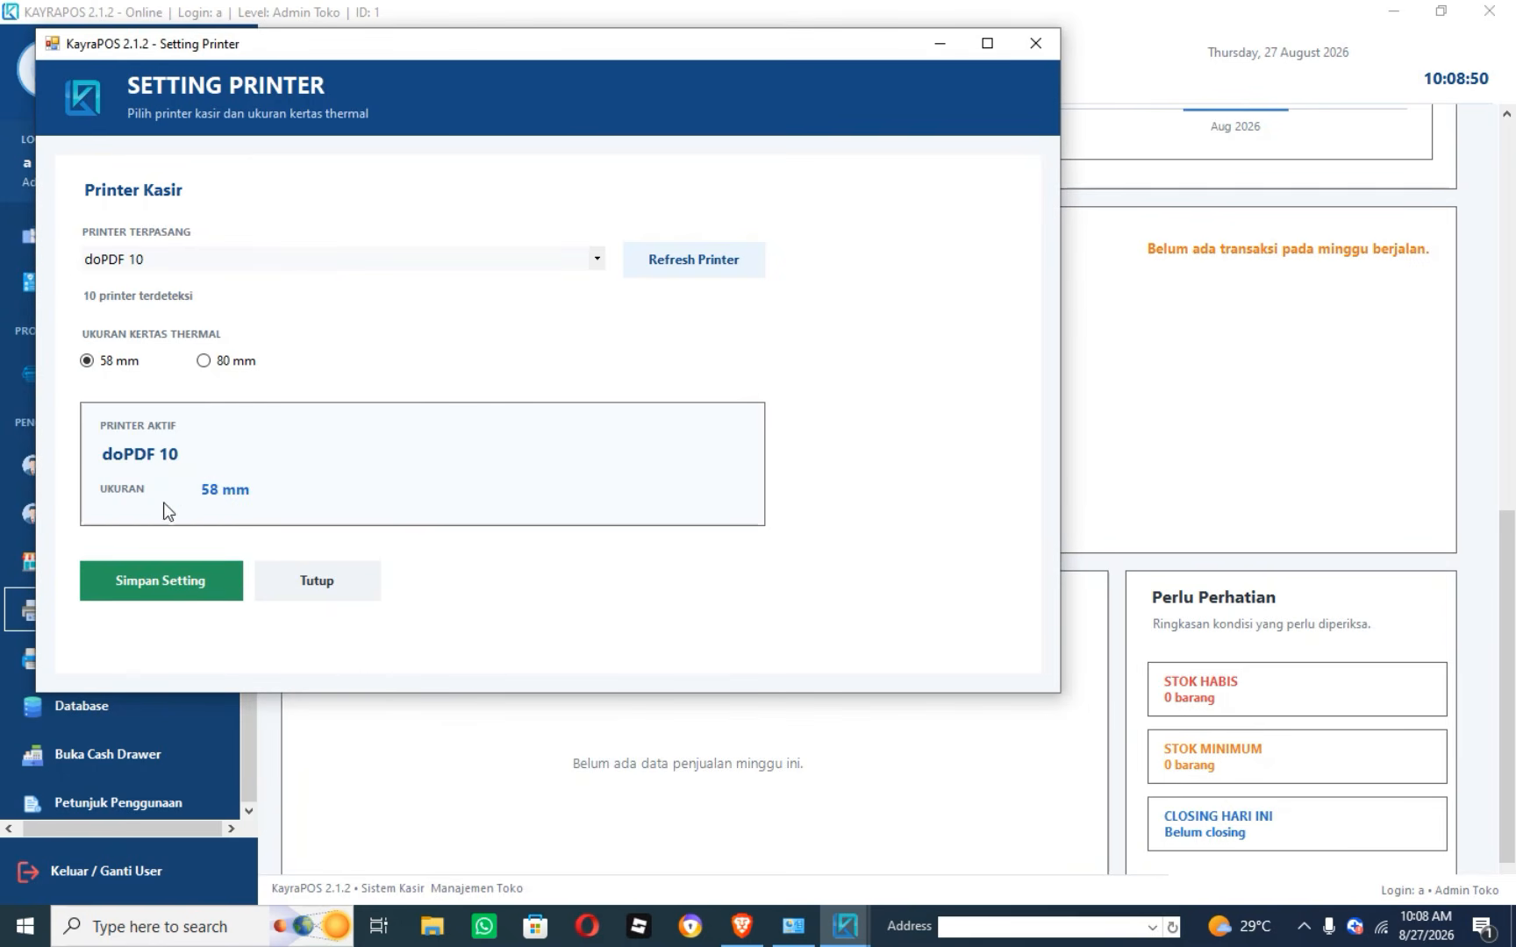
click(1035, 46)
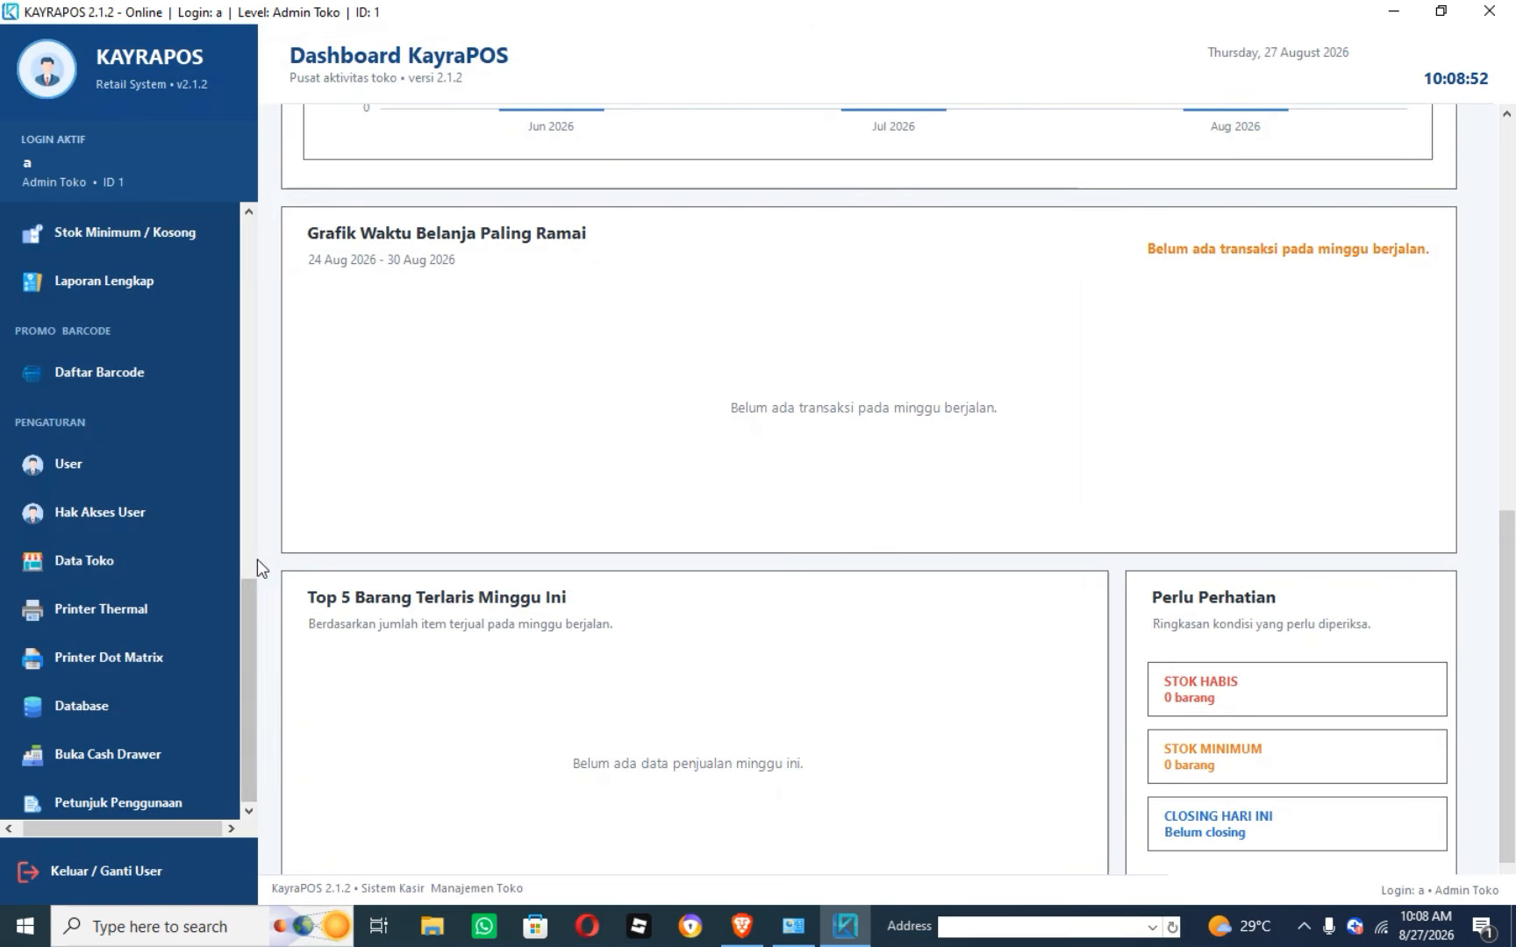
Open the Kasir sales screen and add SUSU BAGUS from the item search.
drag(249, 584, 225, 189)
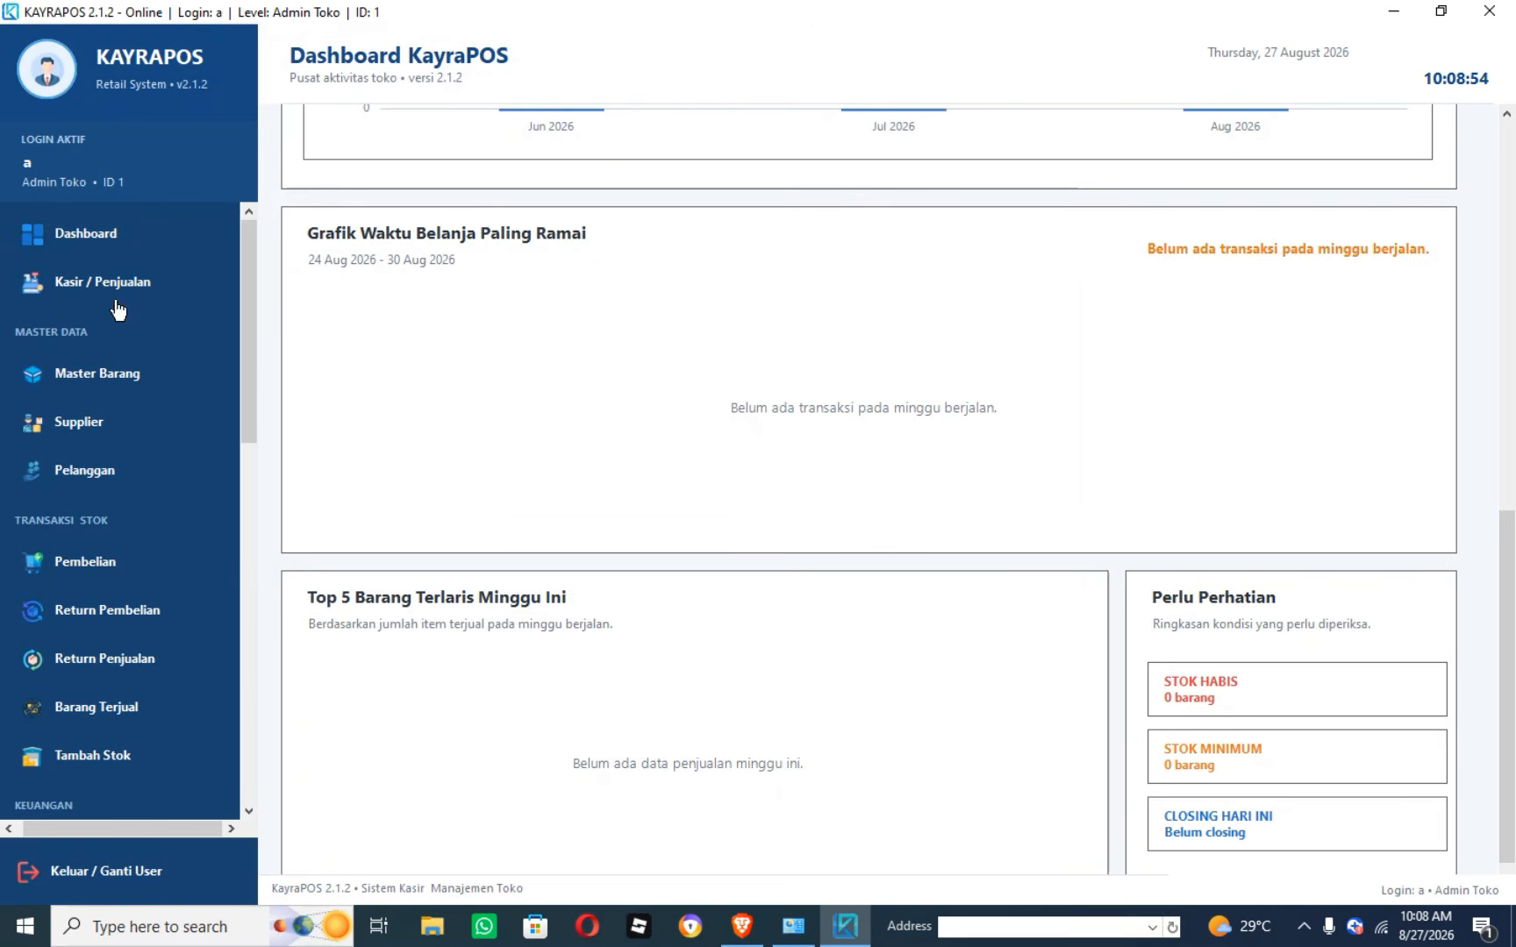
click(89, 284)
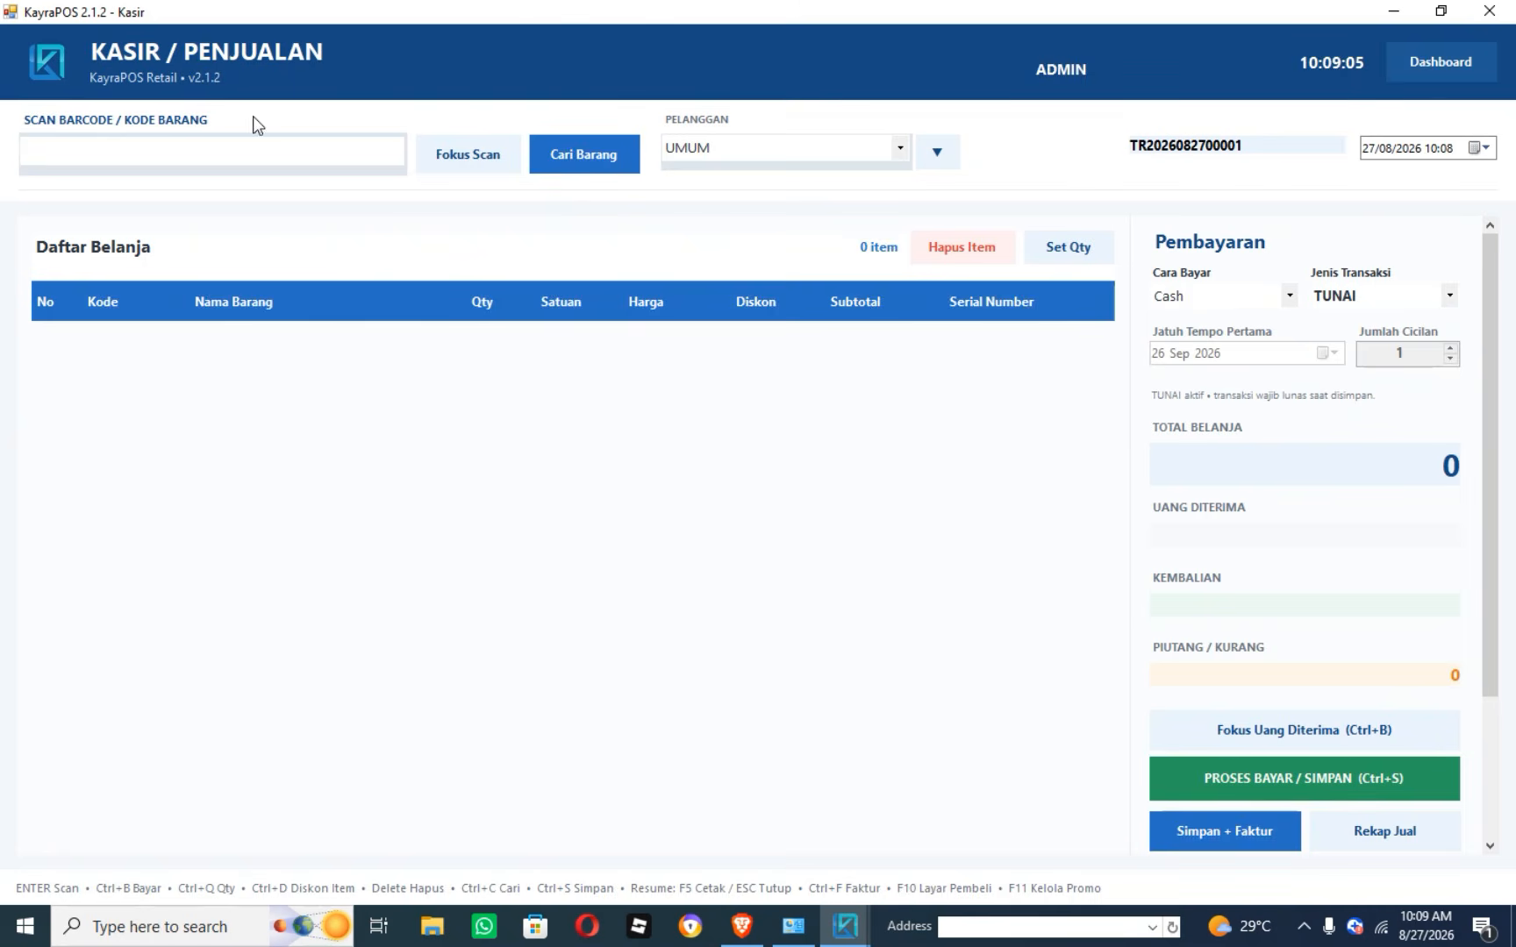
click(607, 167)
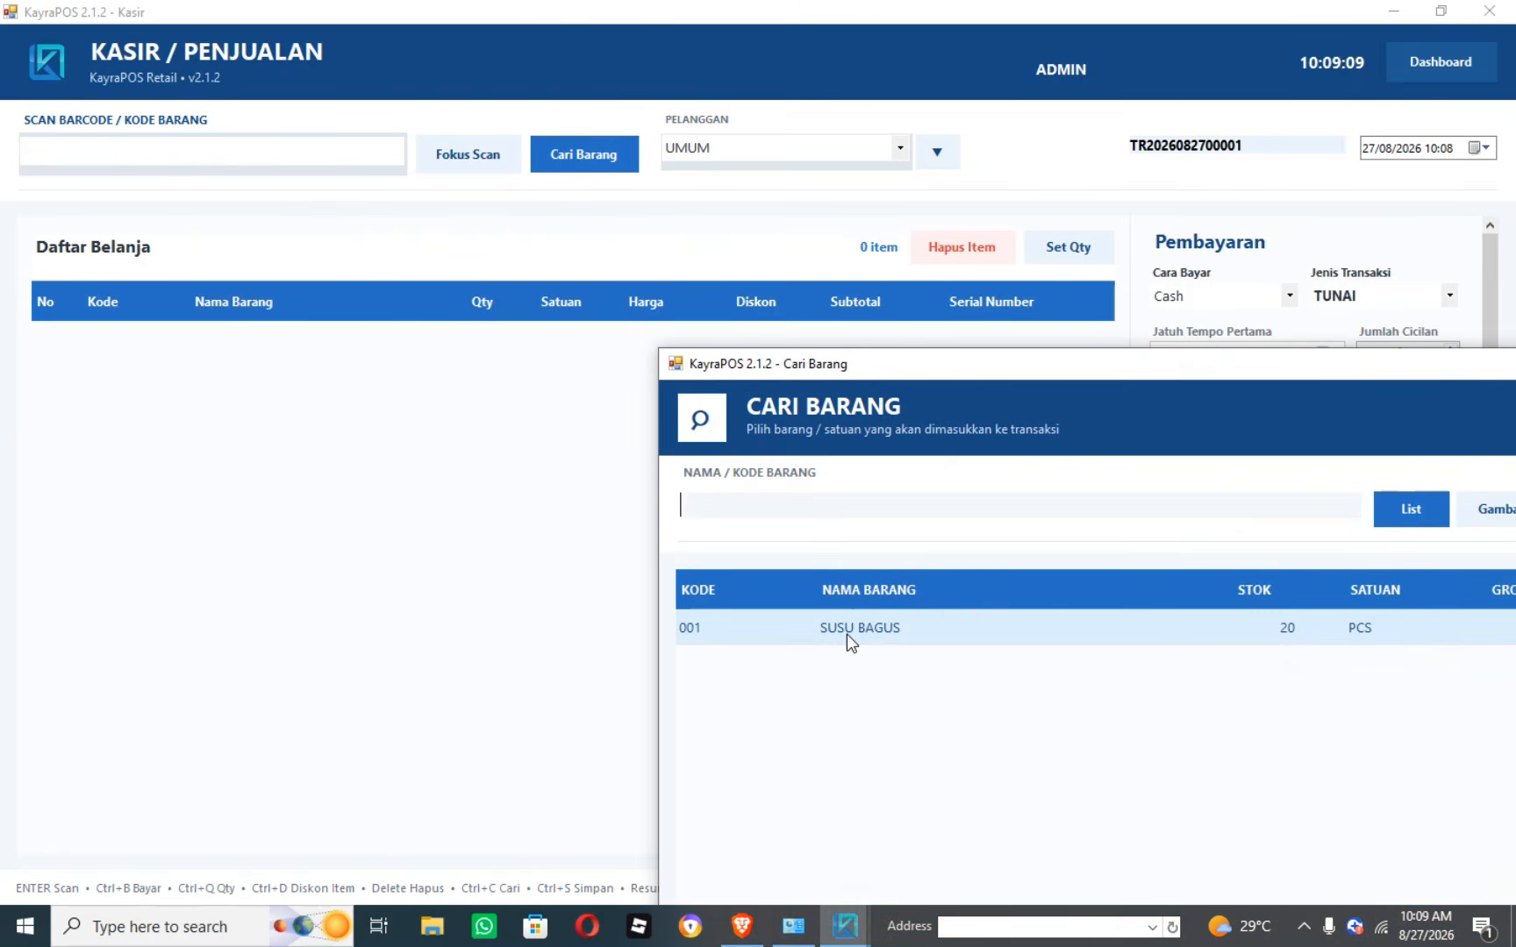
double_click(847, 635)
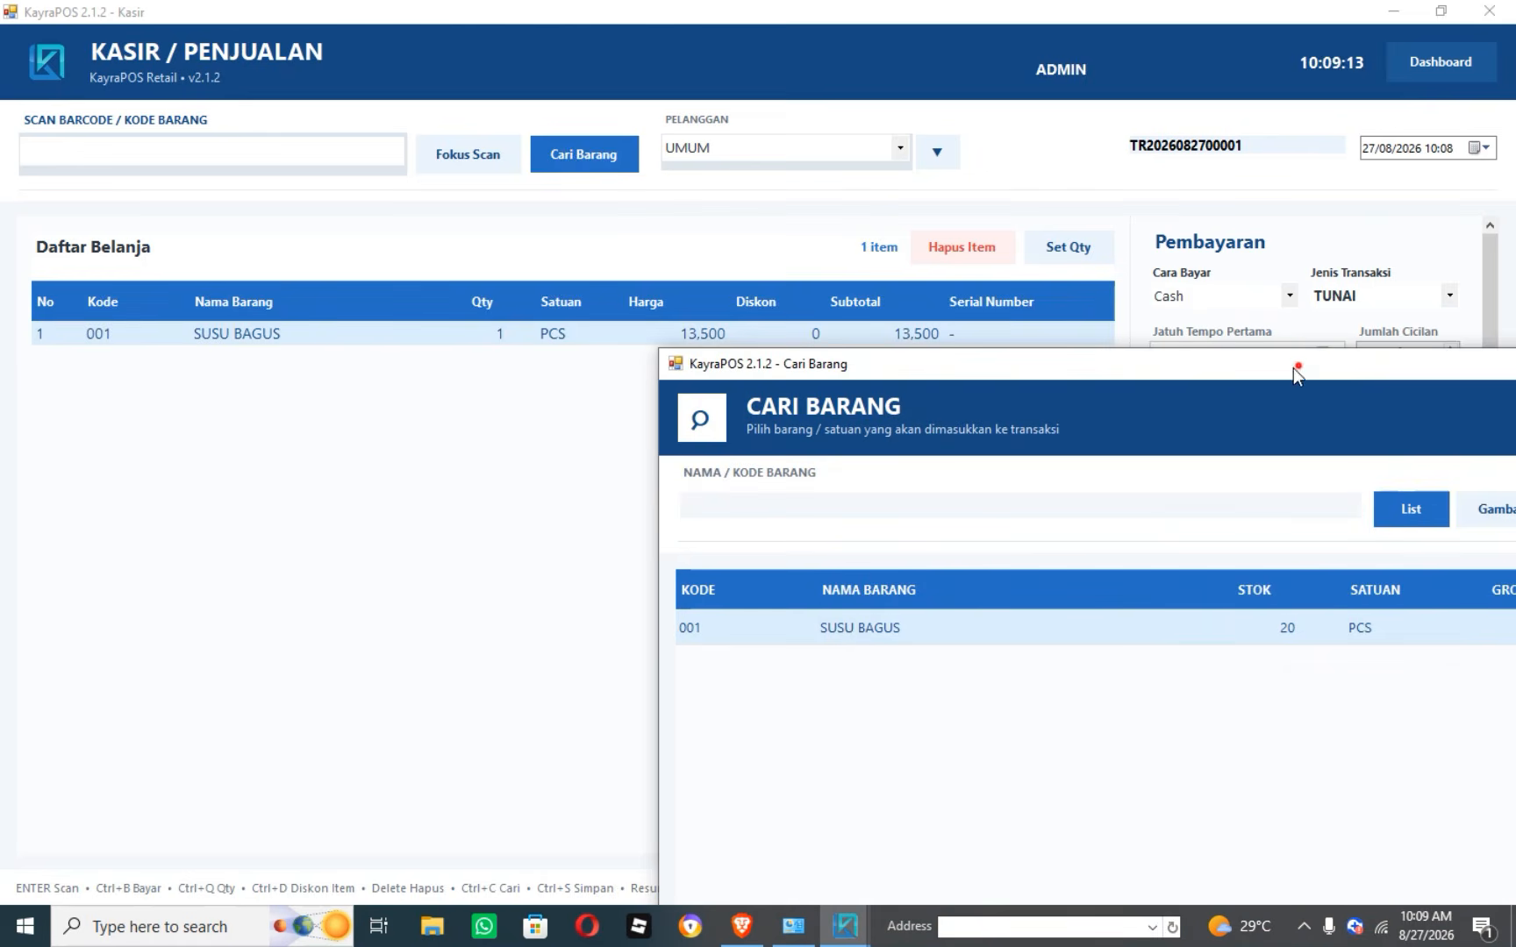
Delete SUSU BAGUS from the list, then add it again at 13,500.
click(1382, 379)
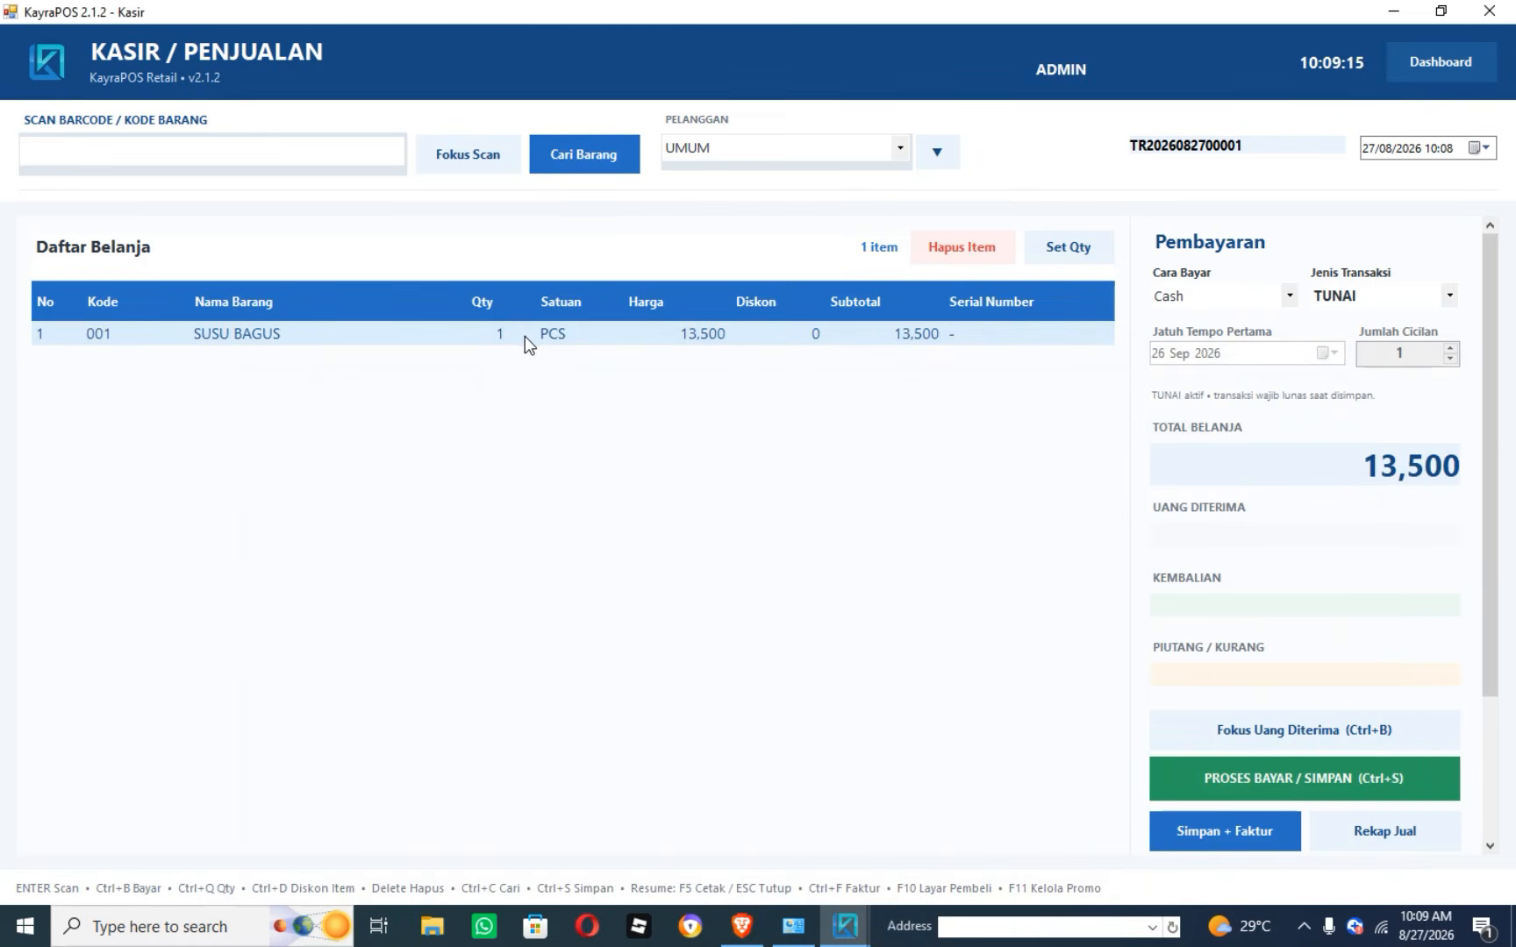
key(Delete)
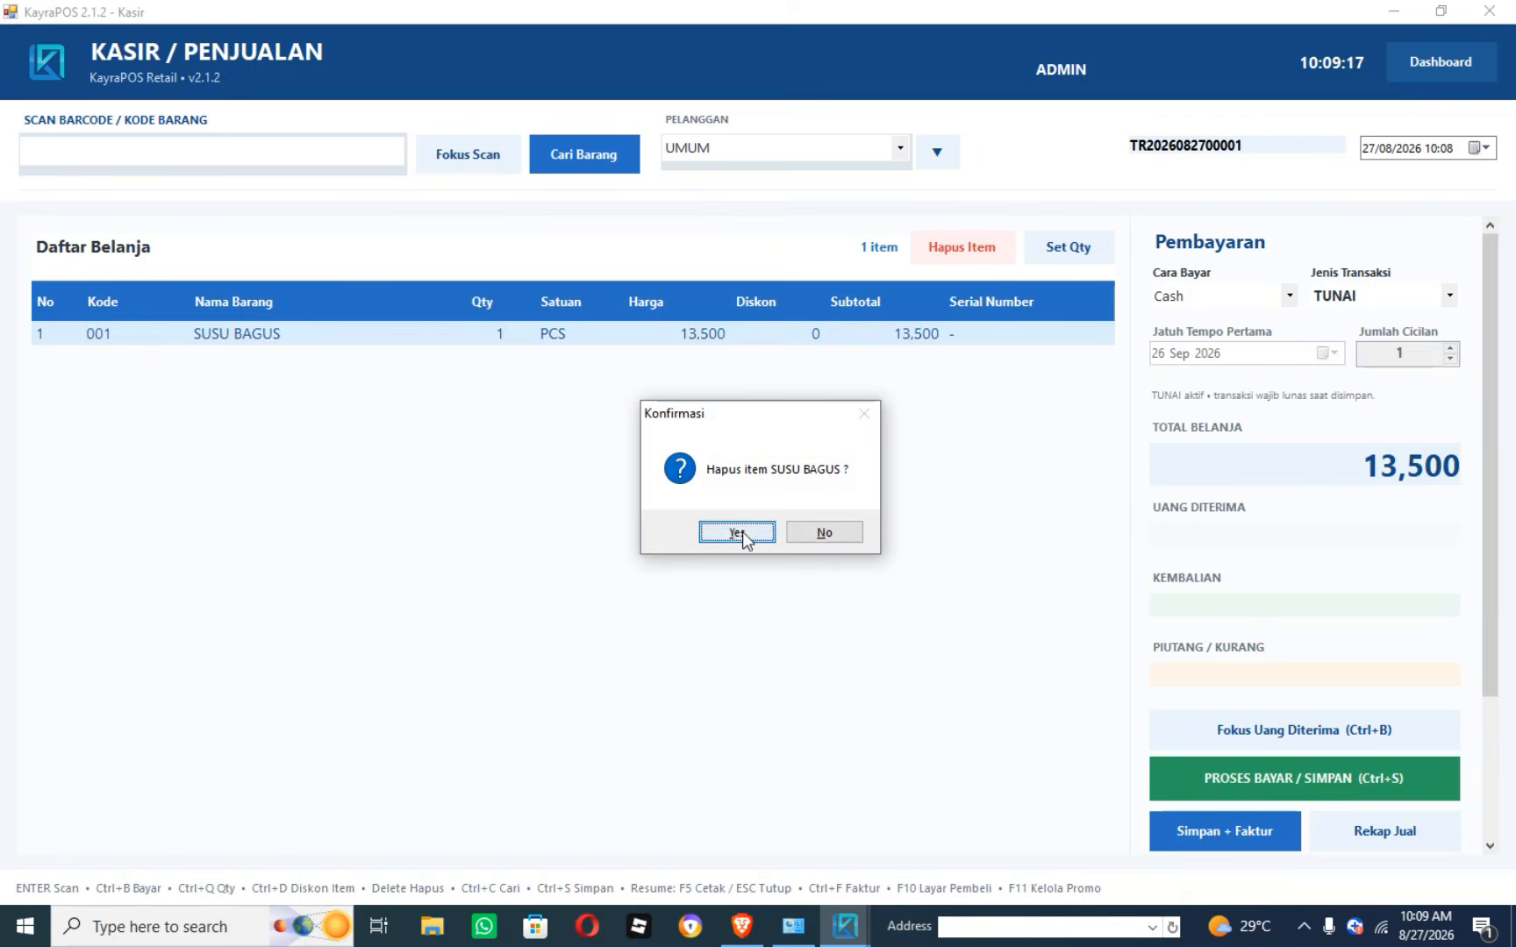
click(741, 534)
key(ctrl+c)
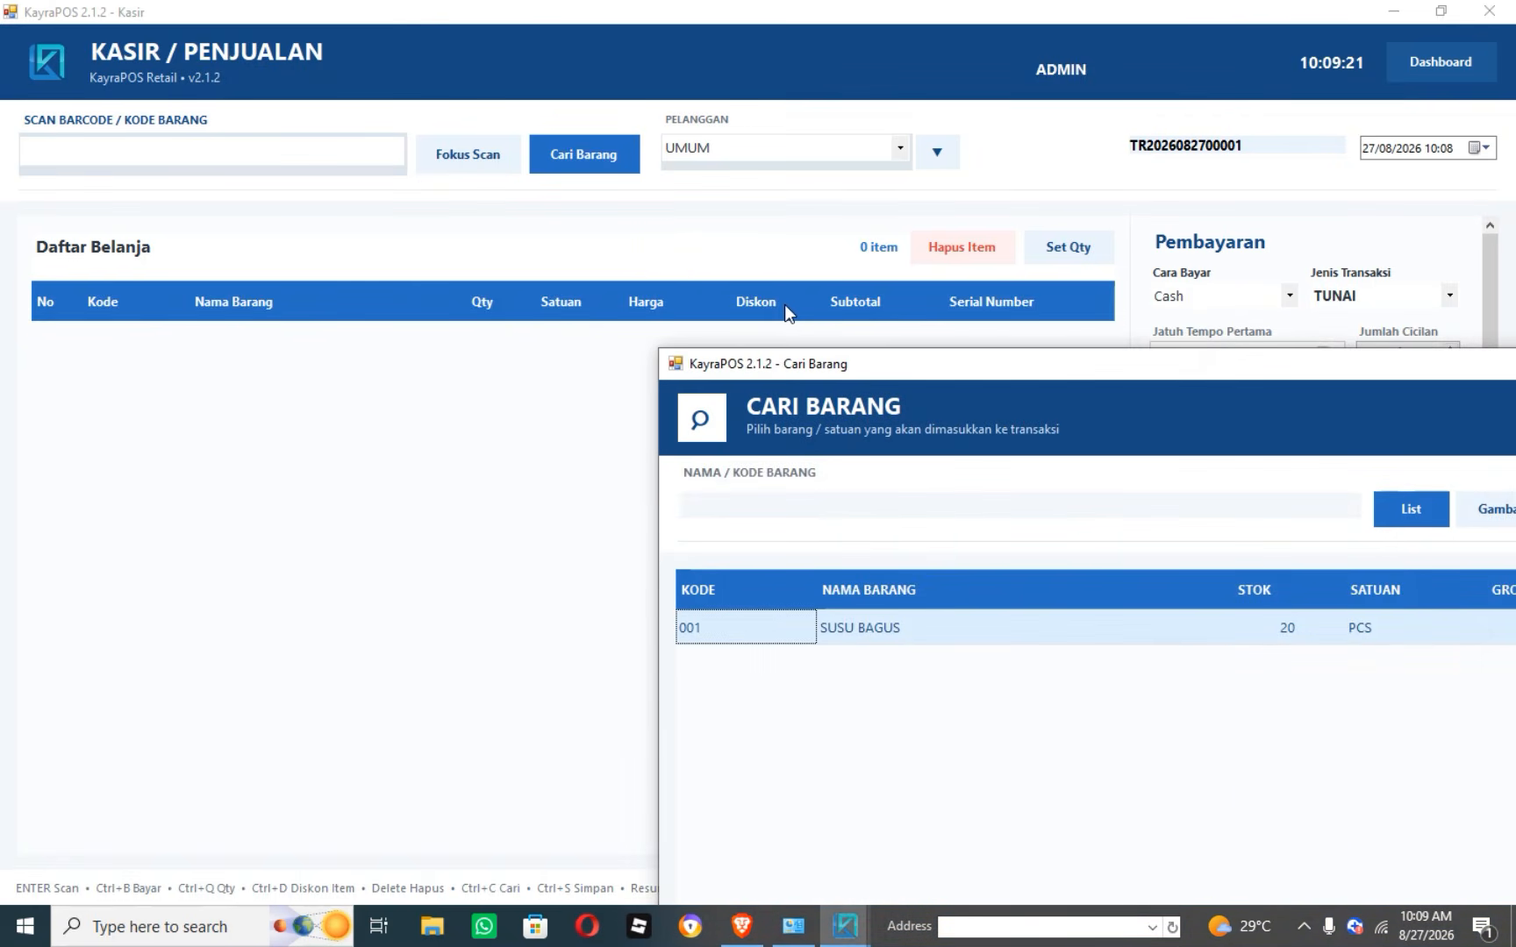
key(Return)
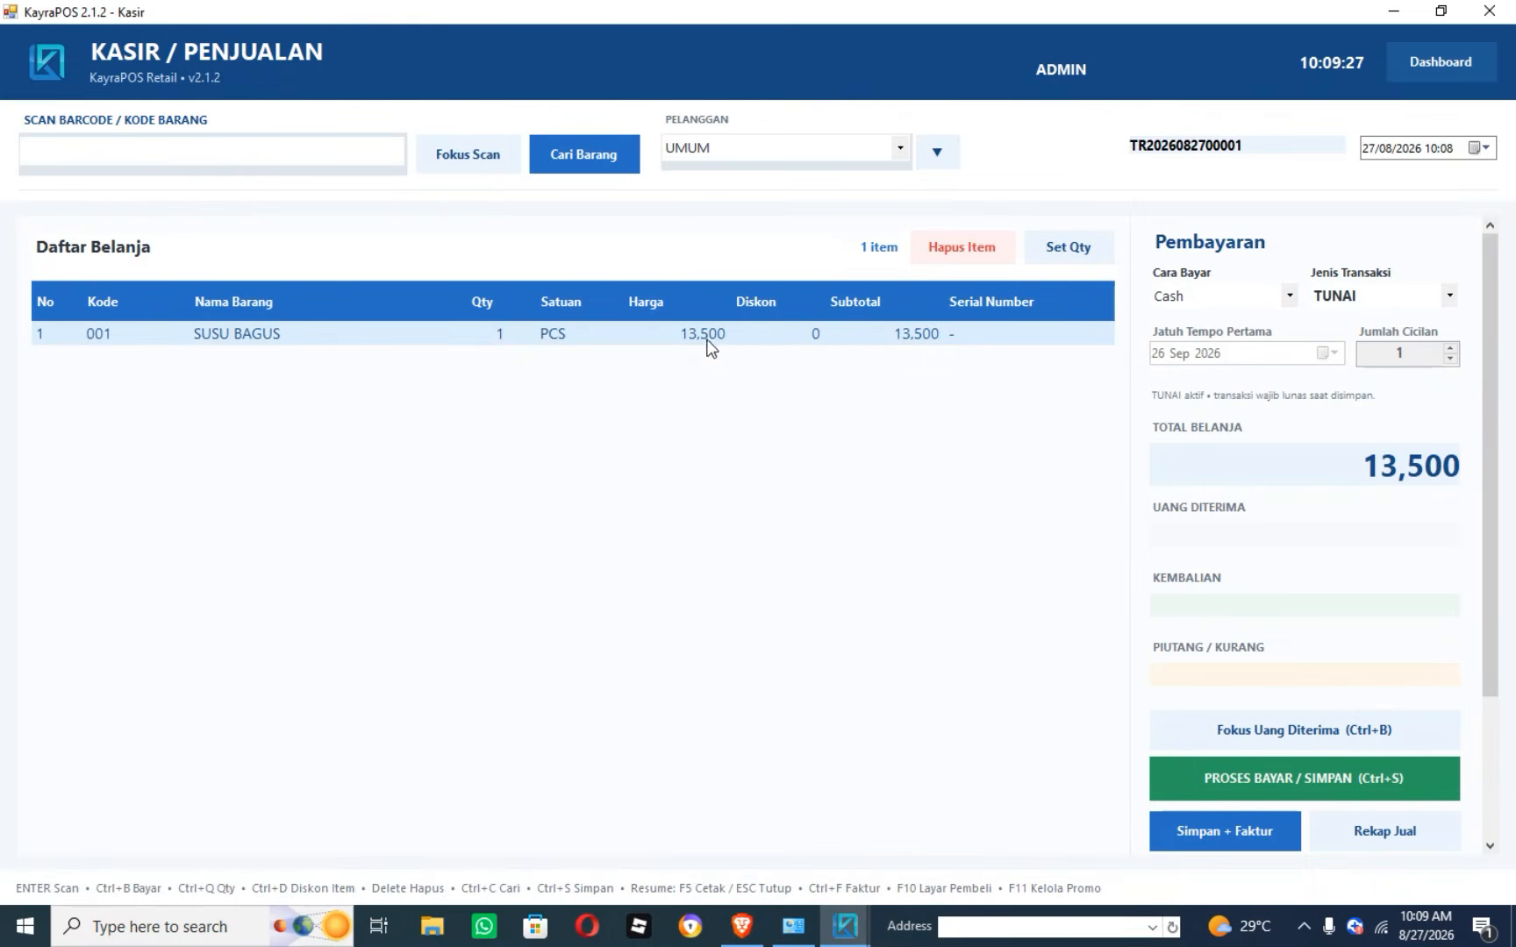
click(899, 149)
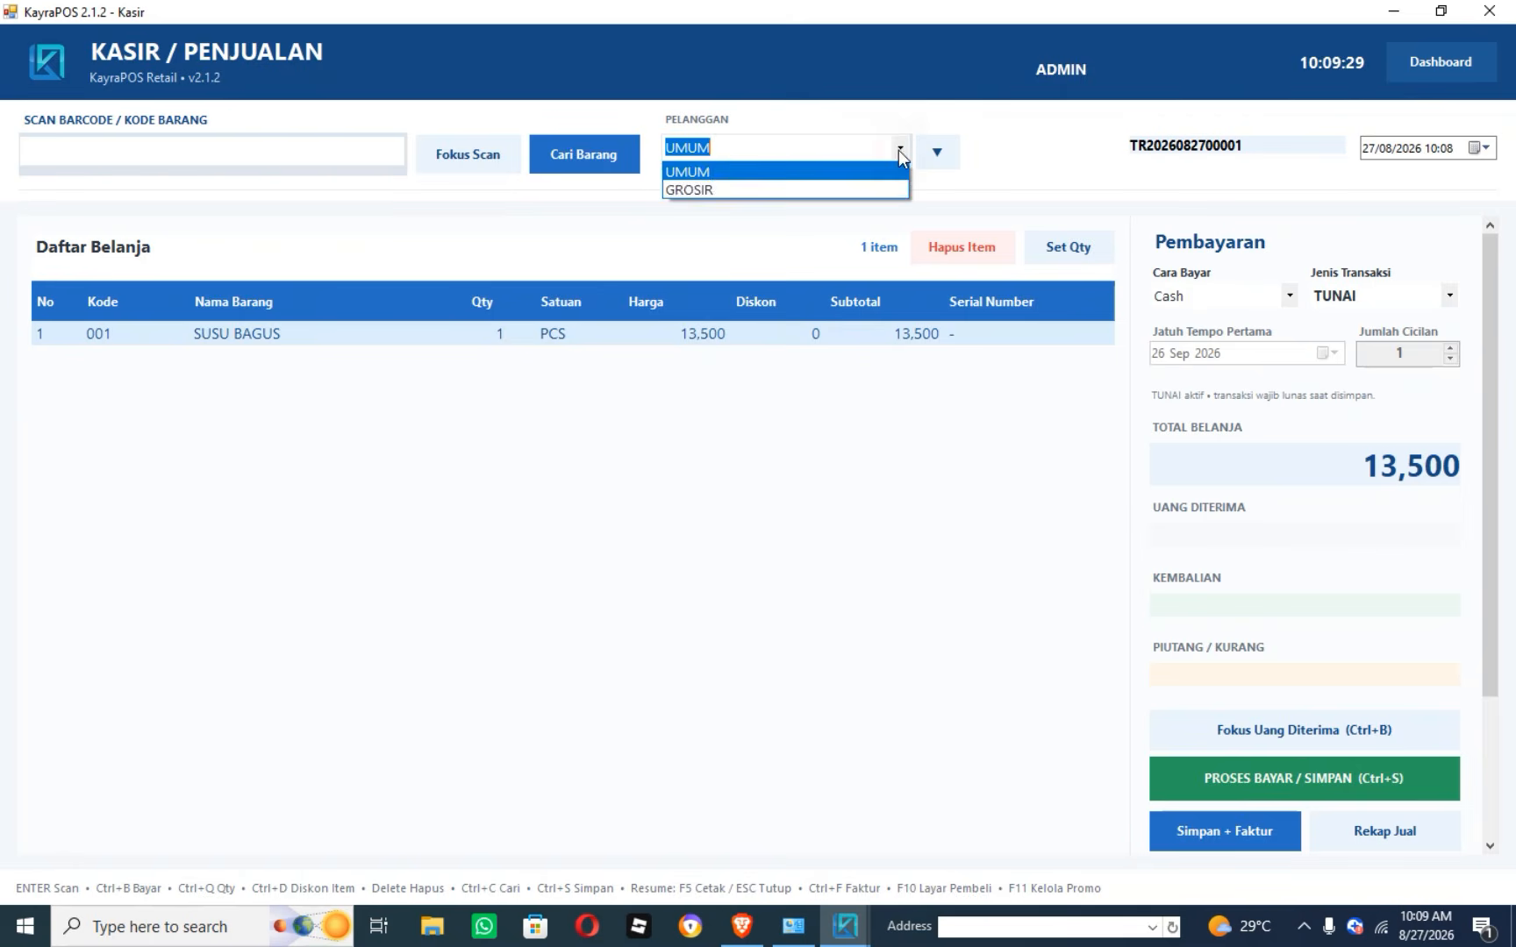
click(834, 189)
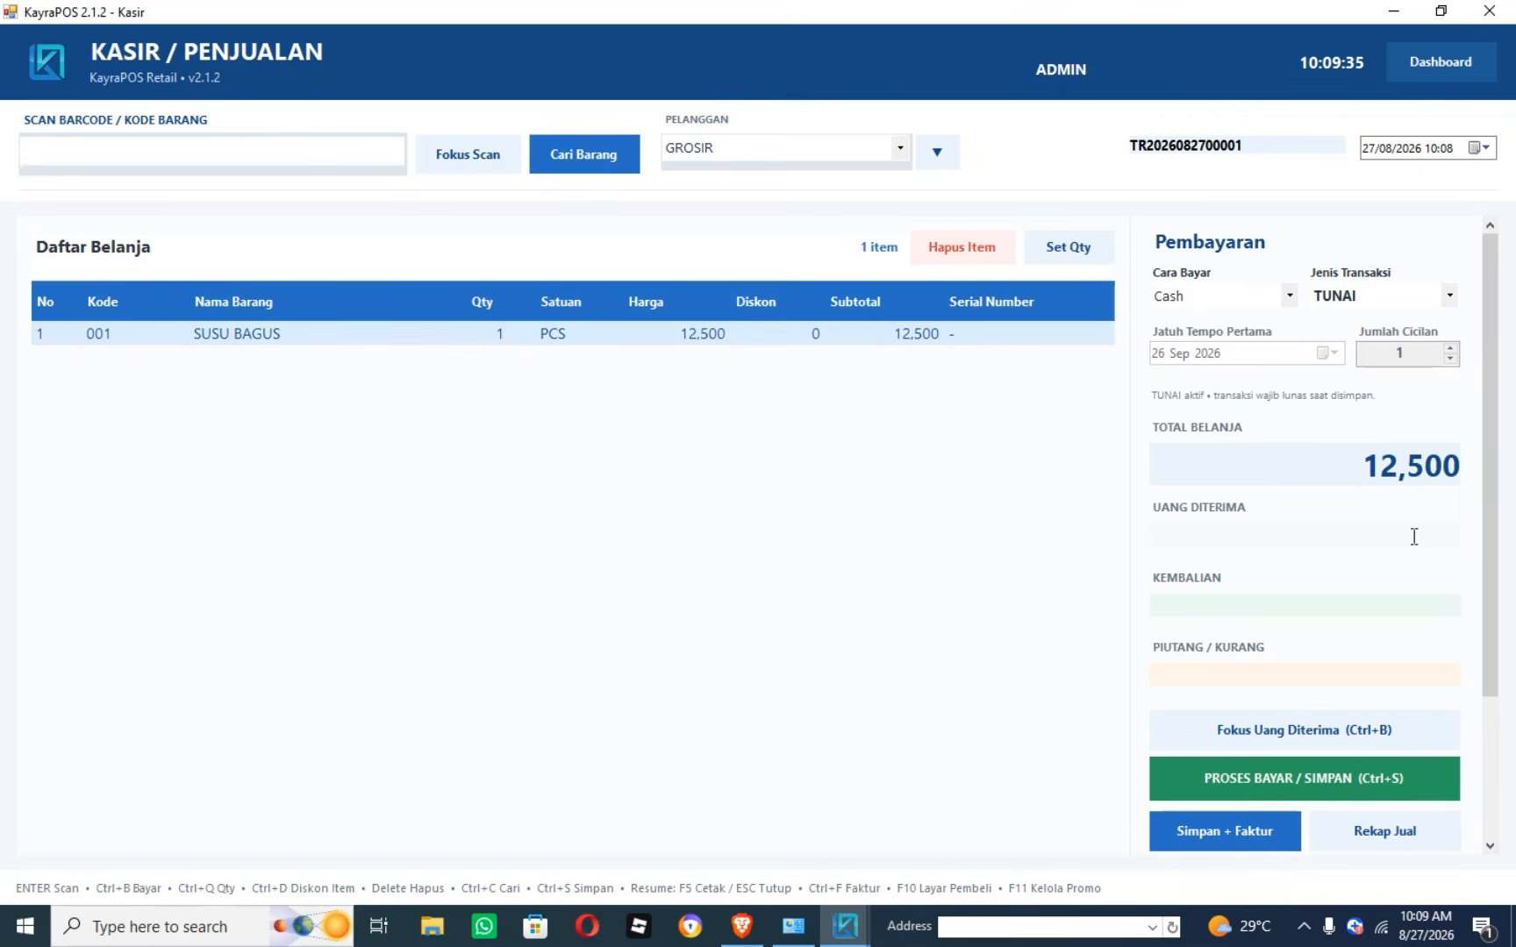
click(899, 147)
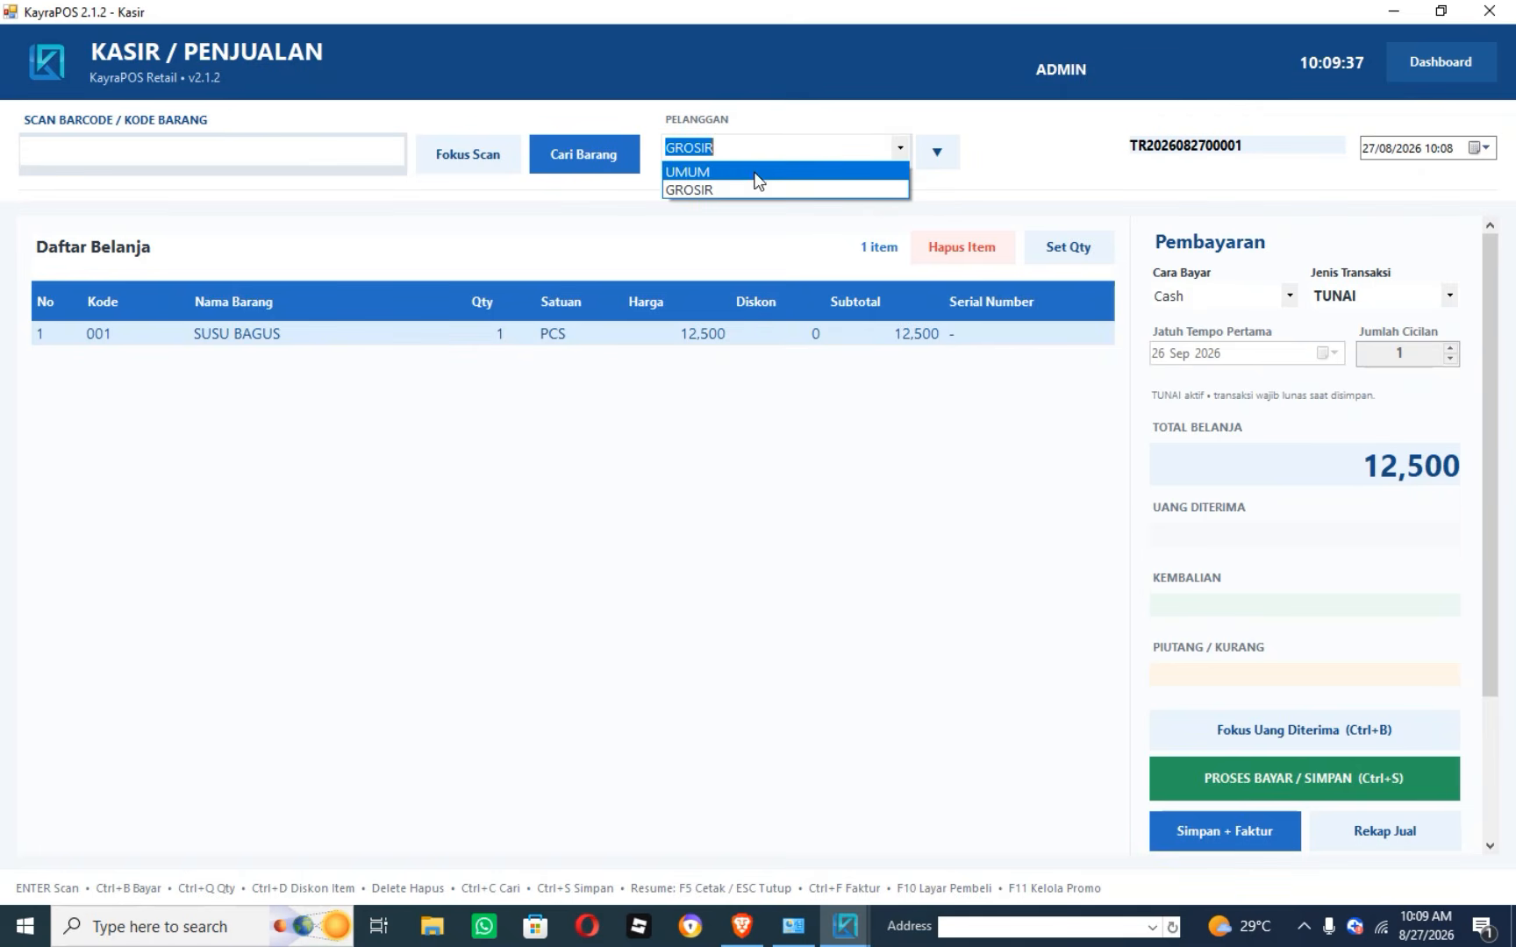
click(745, 171)
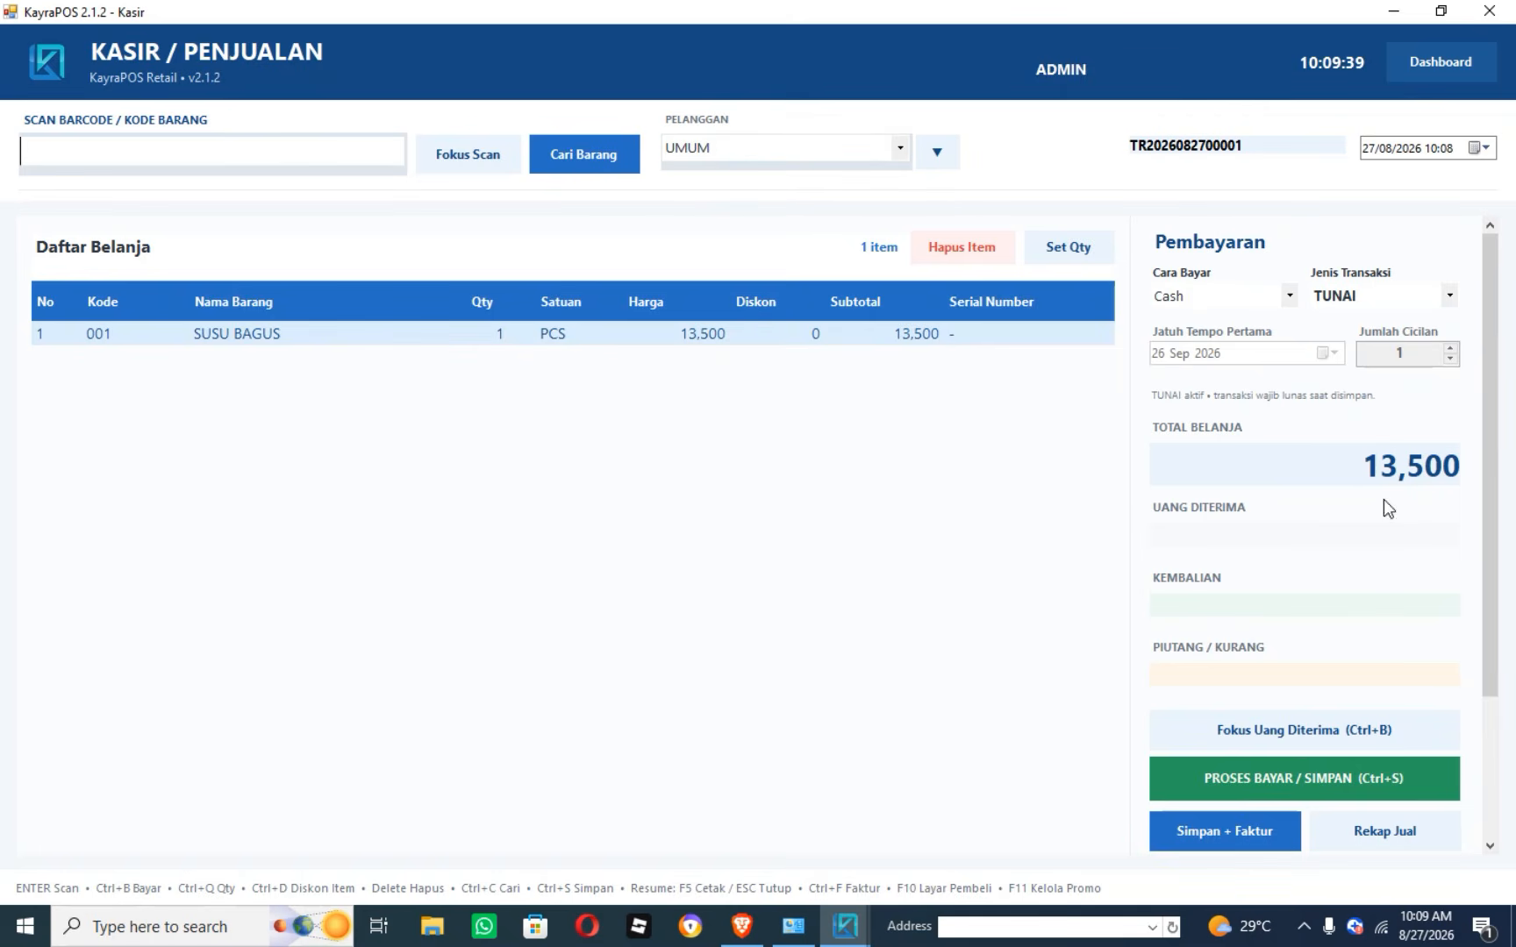
click(1387, 528)
Take 15,000 cash for the 13,500 sale, giving 1,500 change, and print the receipt.
text(150000)
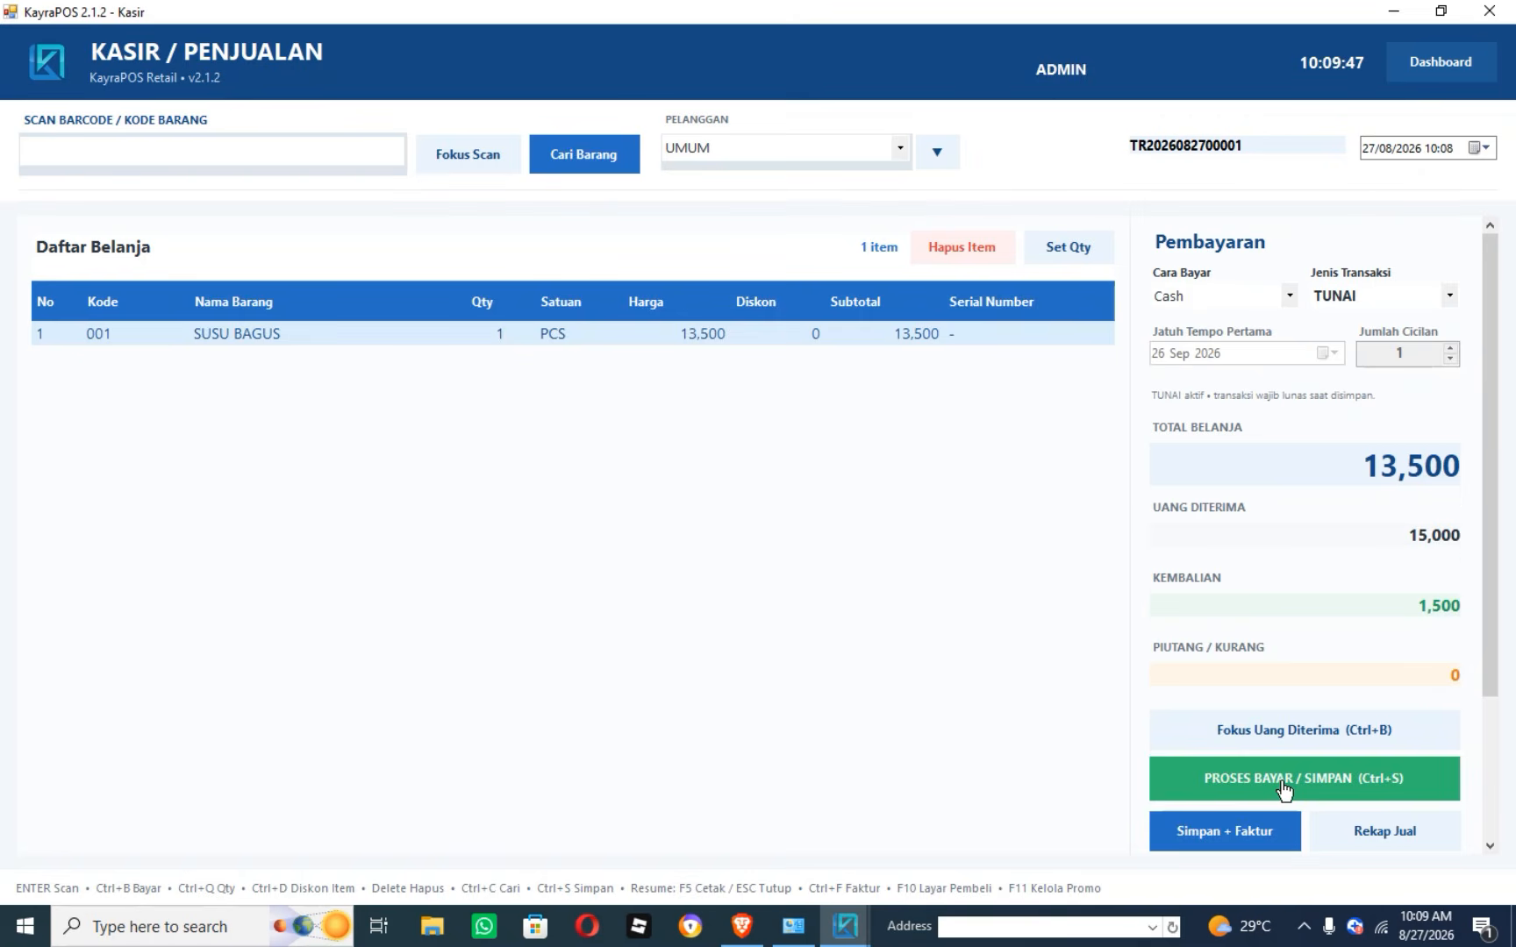
click(1283, 788)
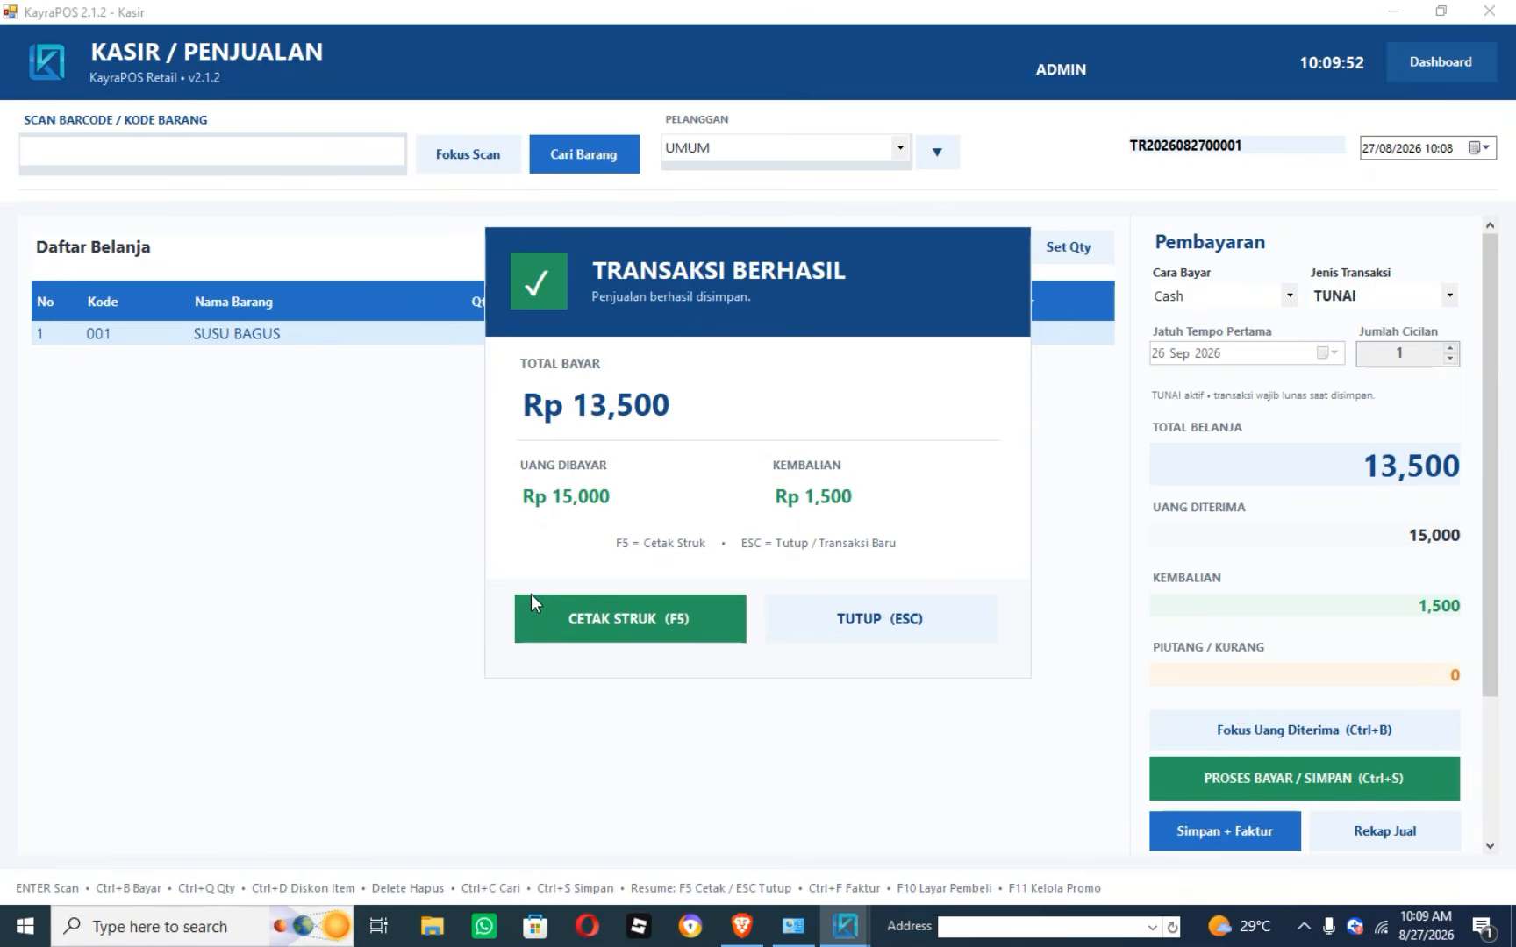
key(F5)
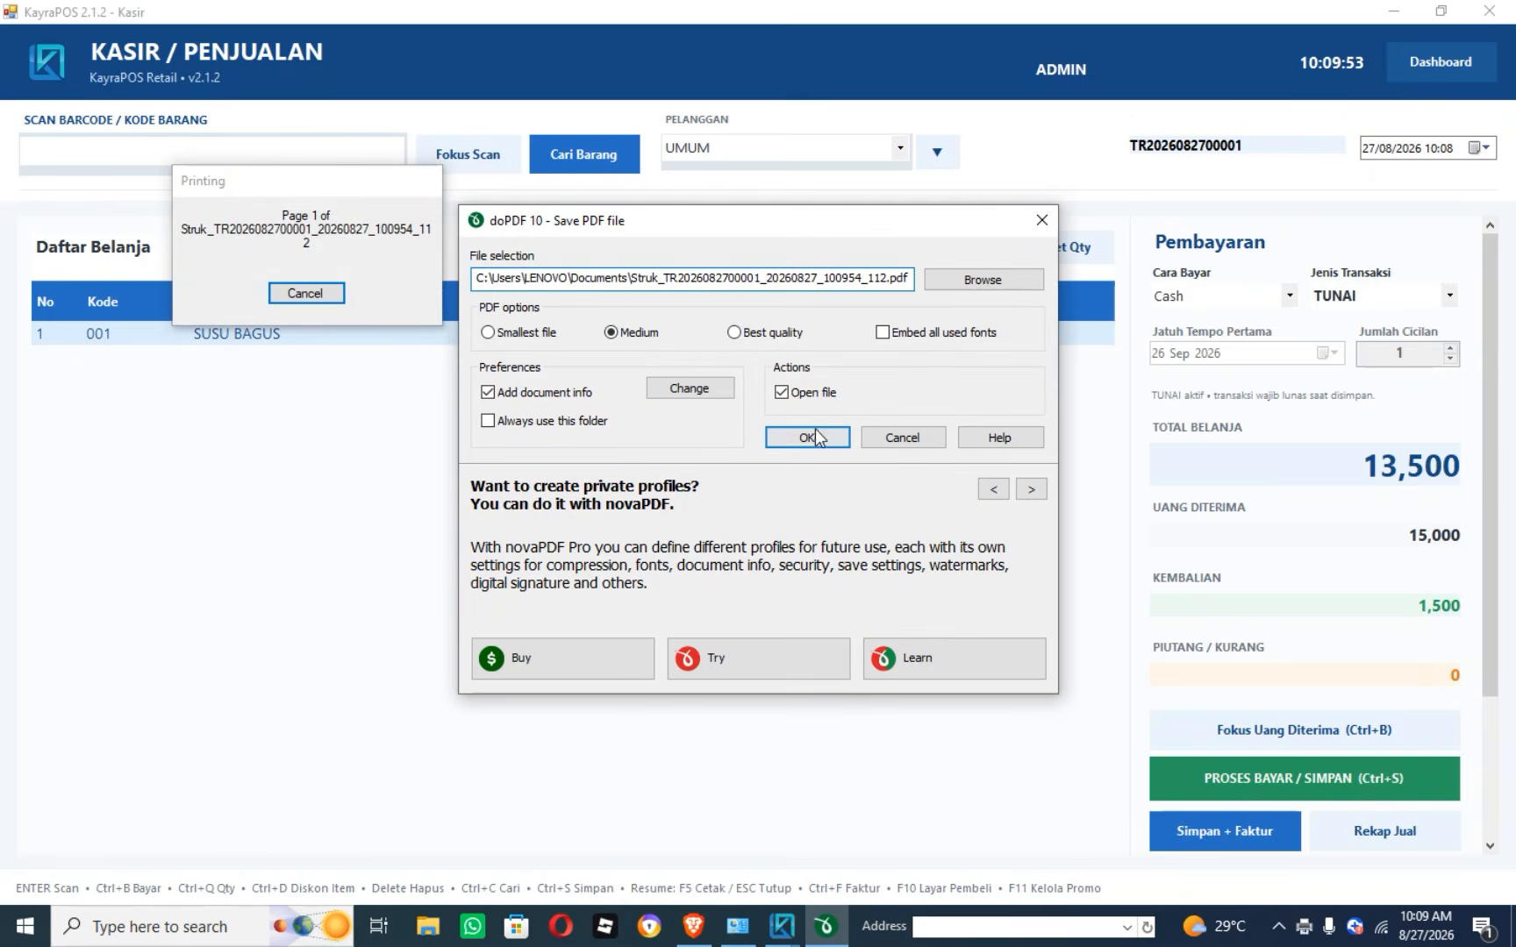
Save the receipt through doPDF and open the PDF in Firefox.
click(808, 438)
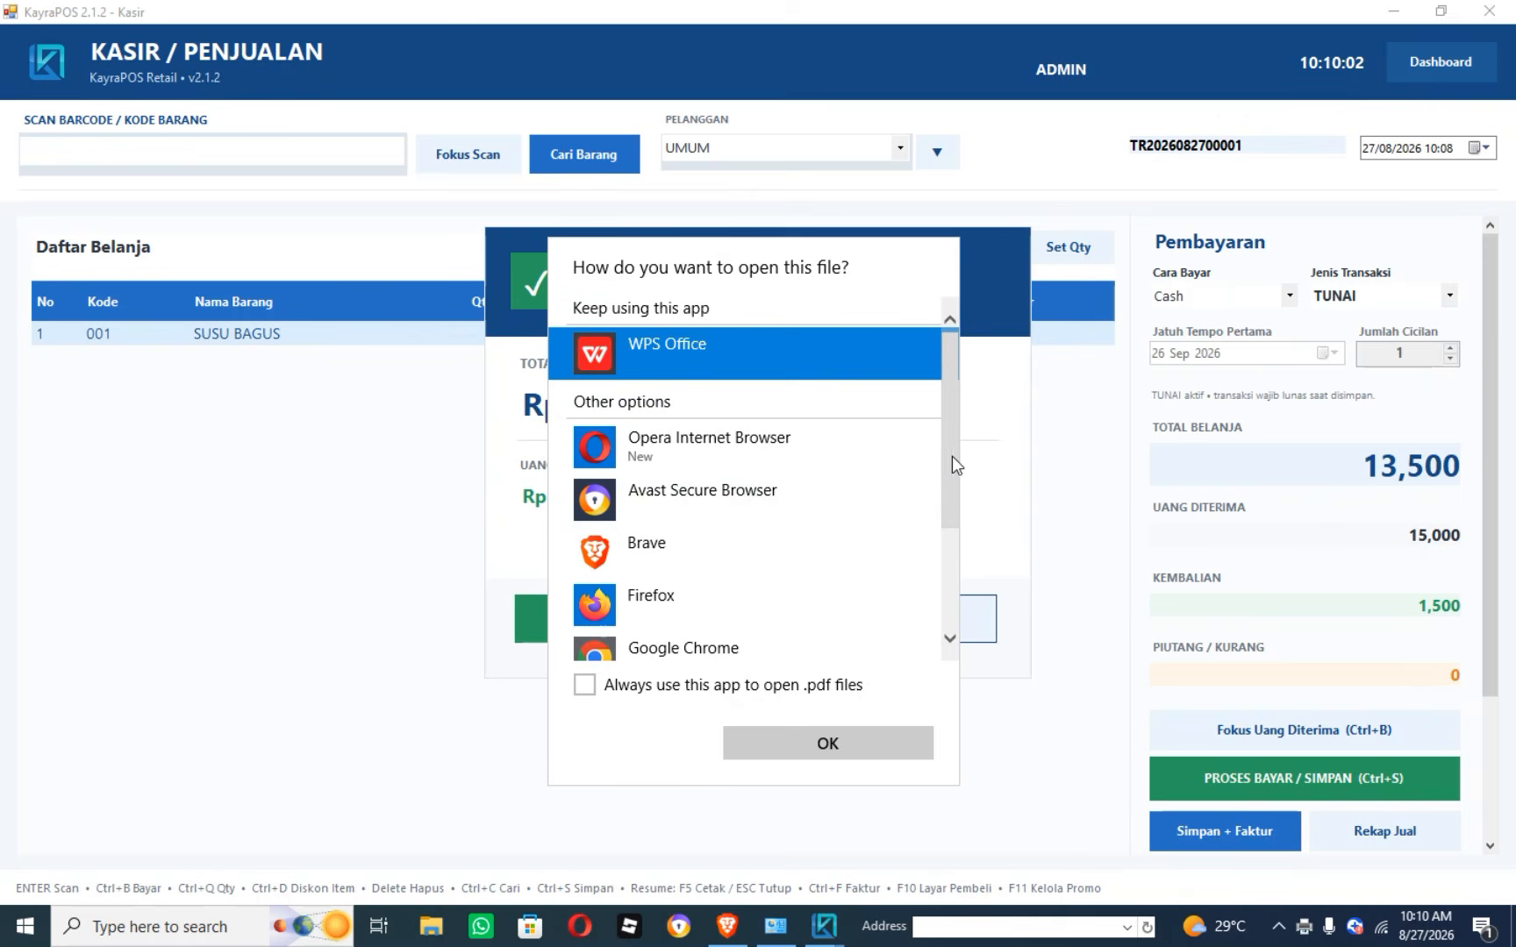
drag(951, 456, 913, 467)
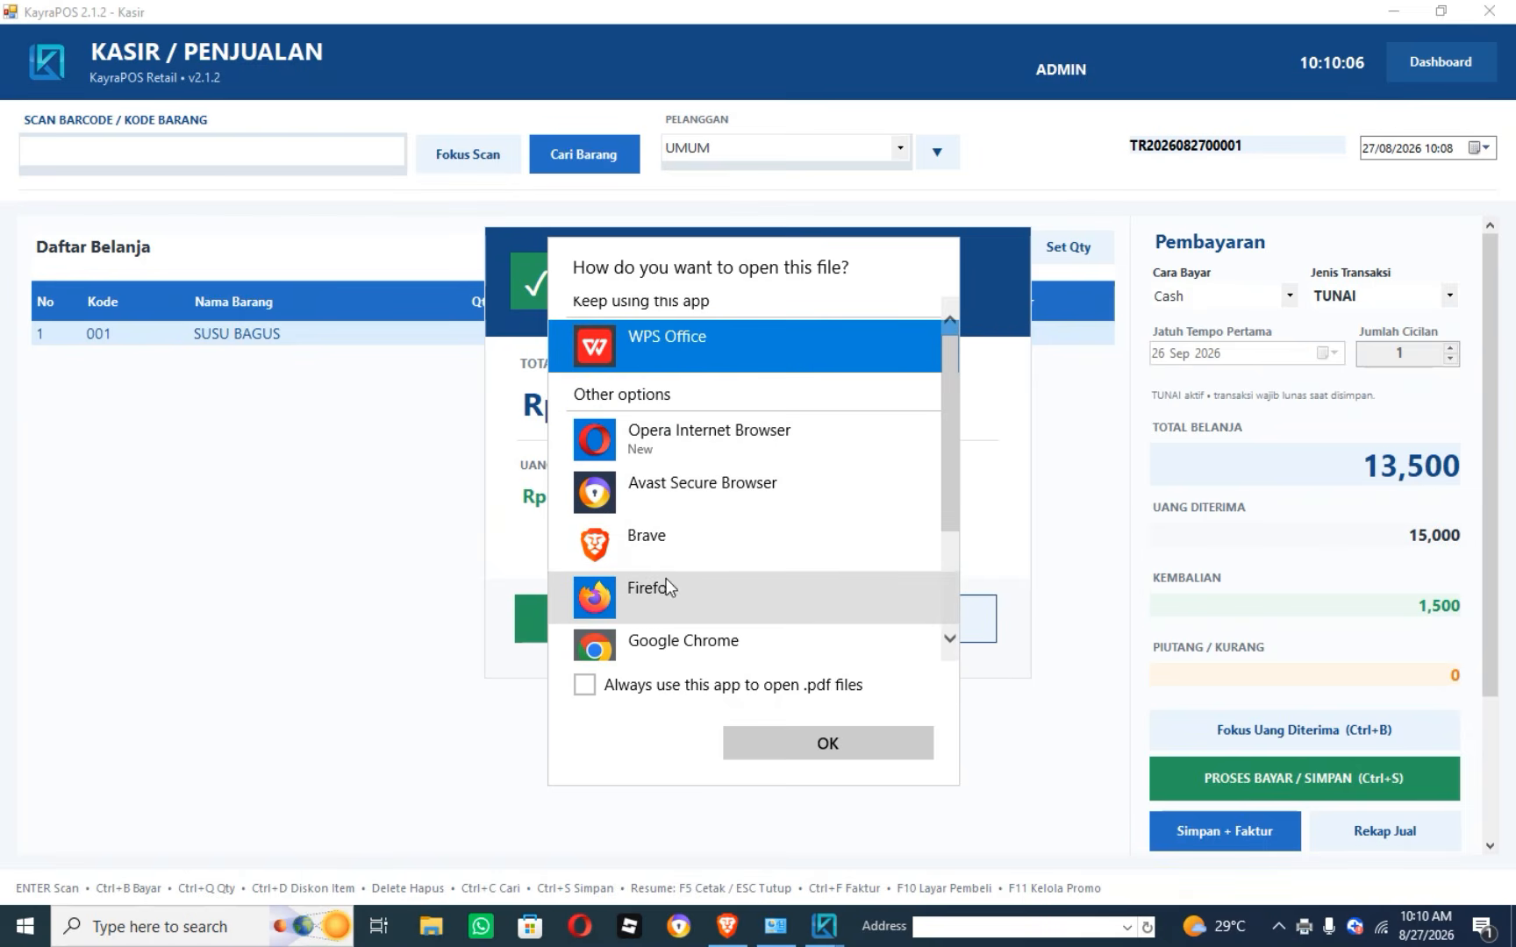
click(627, 605)
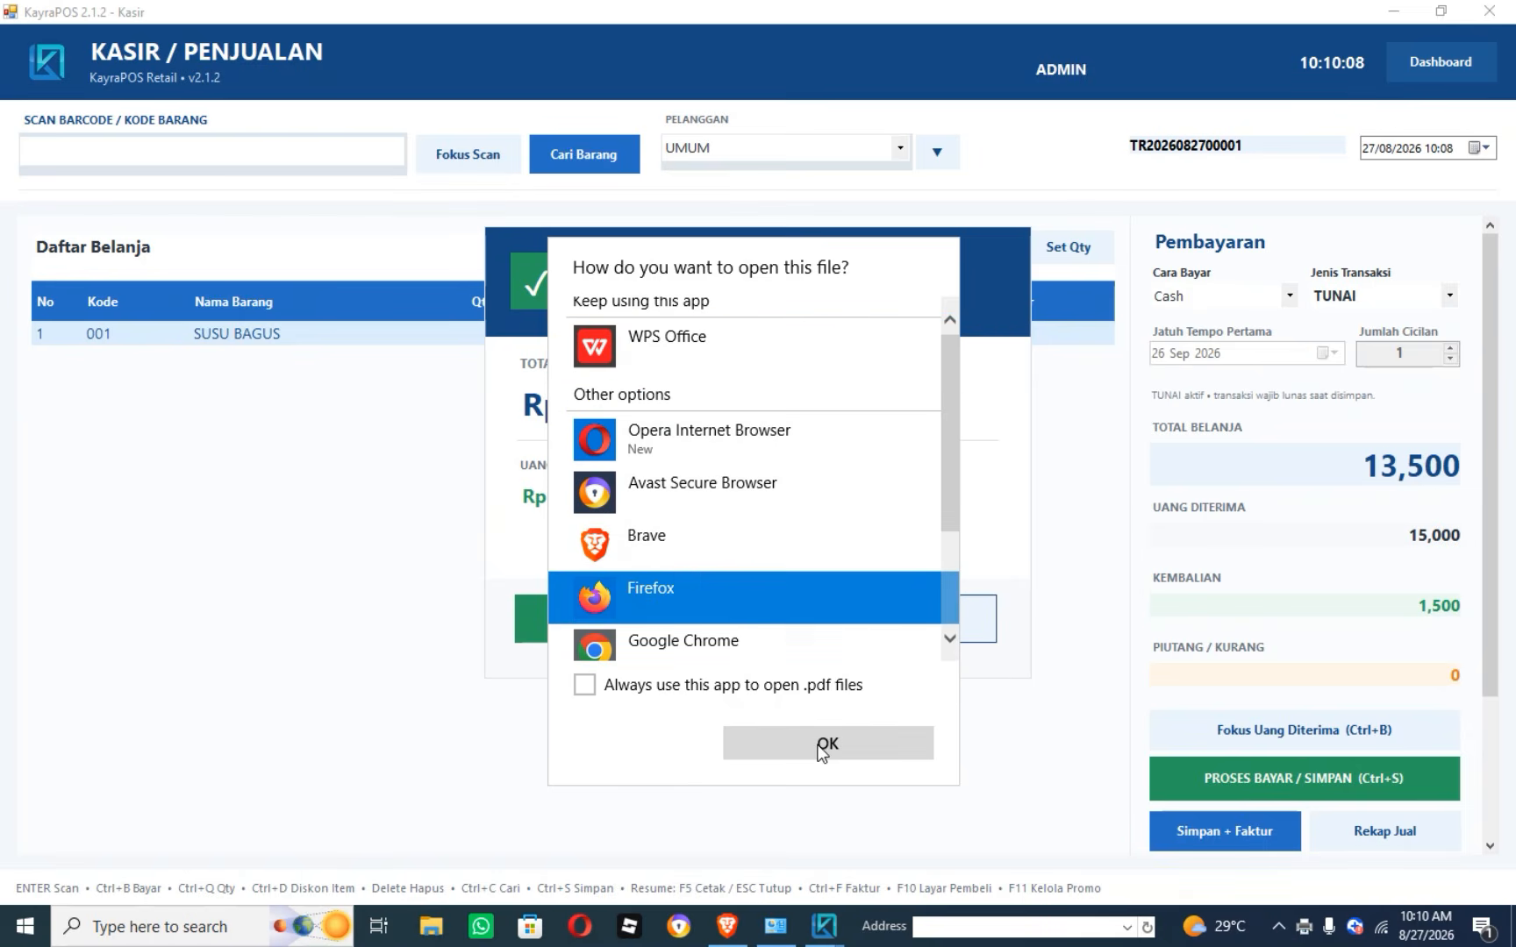
click(821, 747)
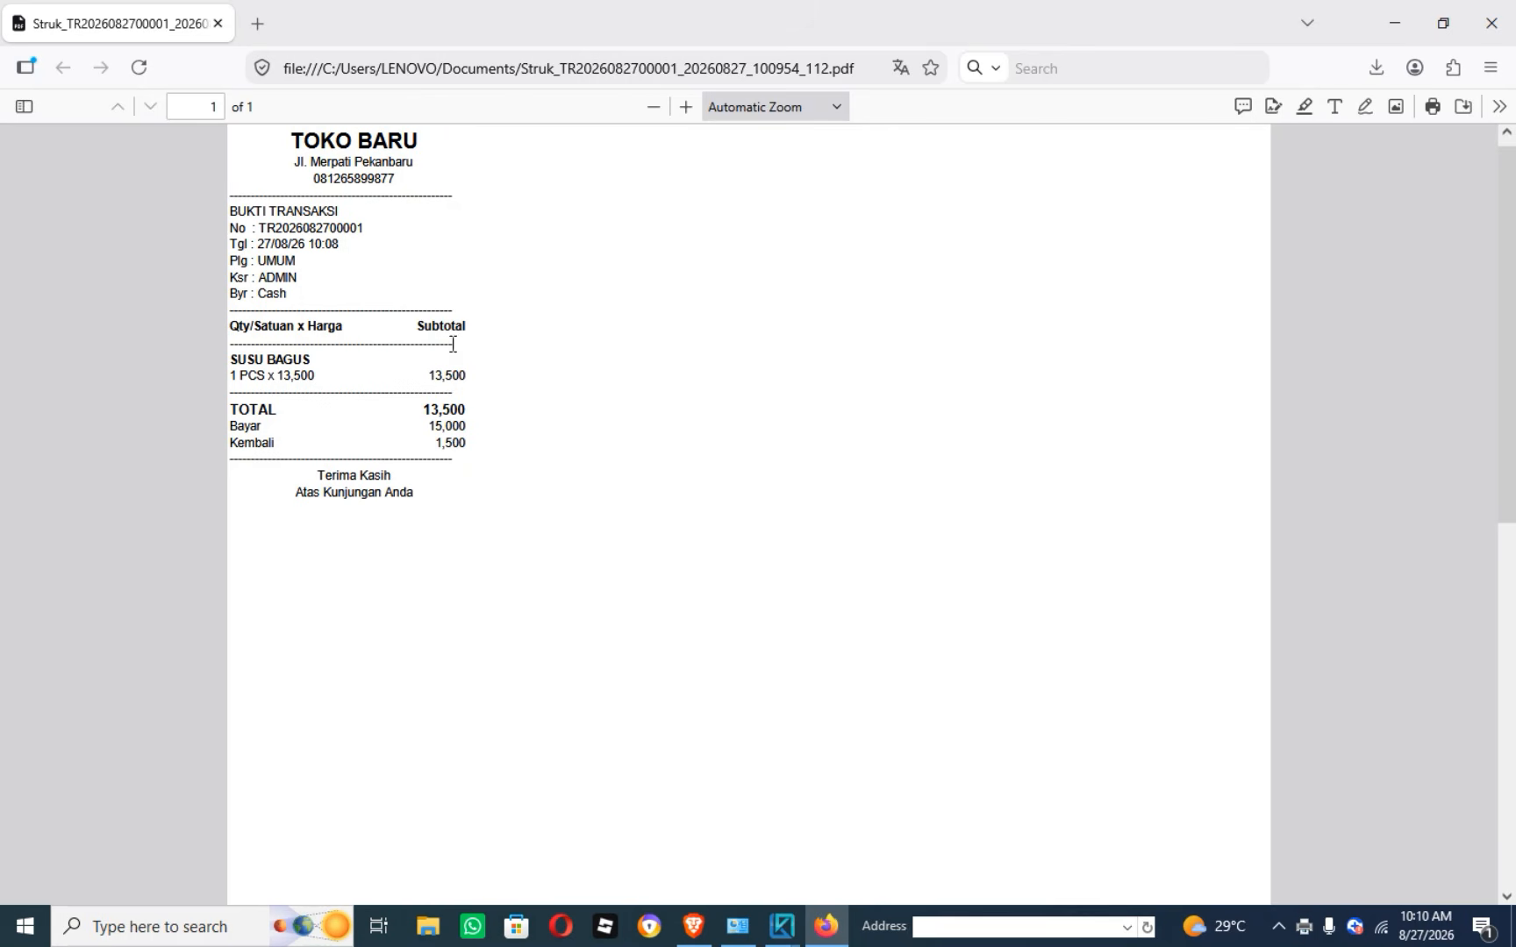
Close the Firefox window showing the SUSU BAGUS receipt with 13,500 total and 1,500 change.
click(1505, 17)
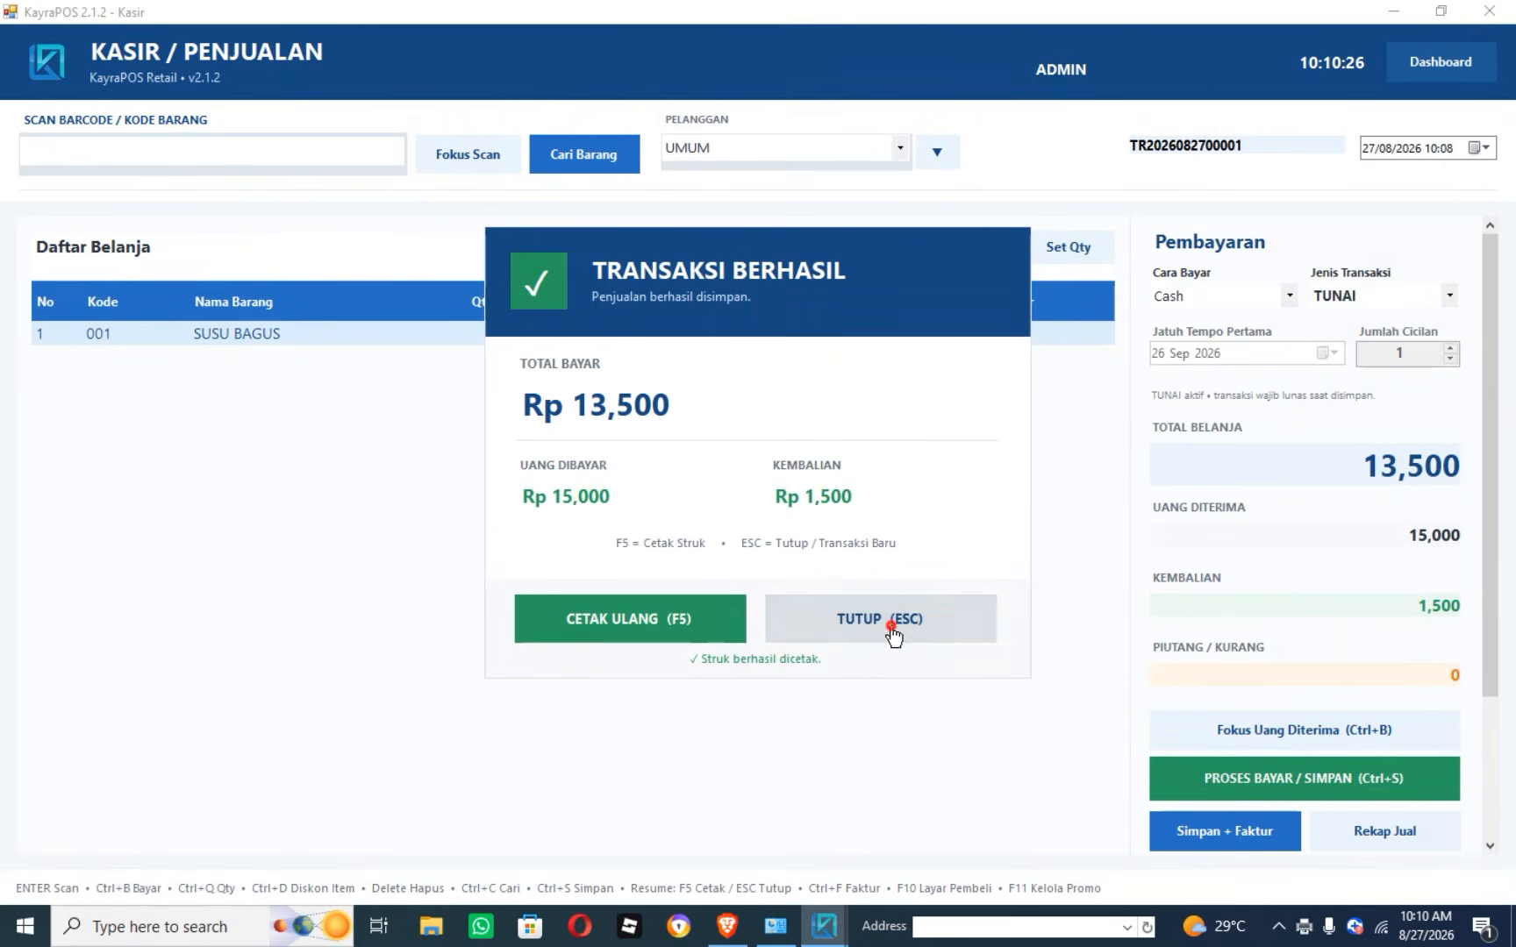